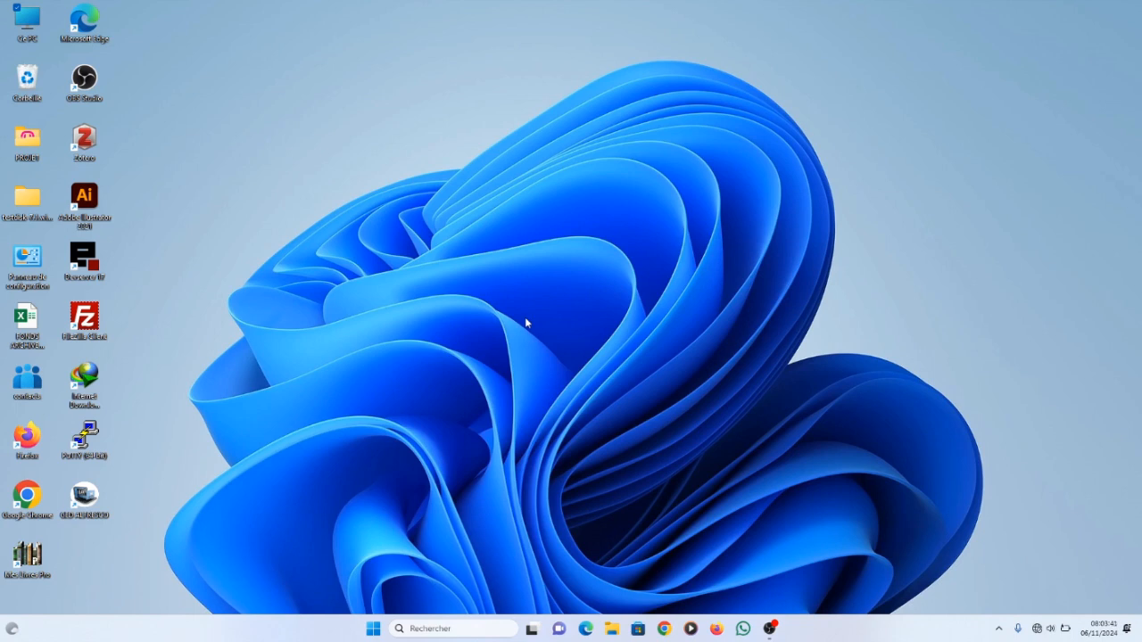
Open the PROJET folder from the desktop and check the computer's system type in its Windows properties.
{"action": "double_click", "coordinate": [29, 152]}
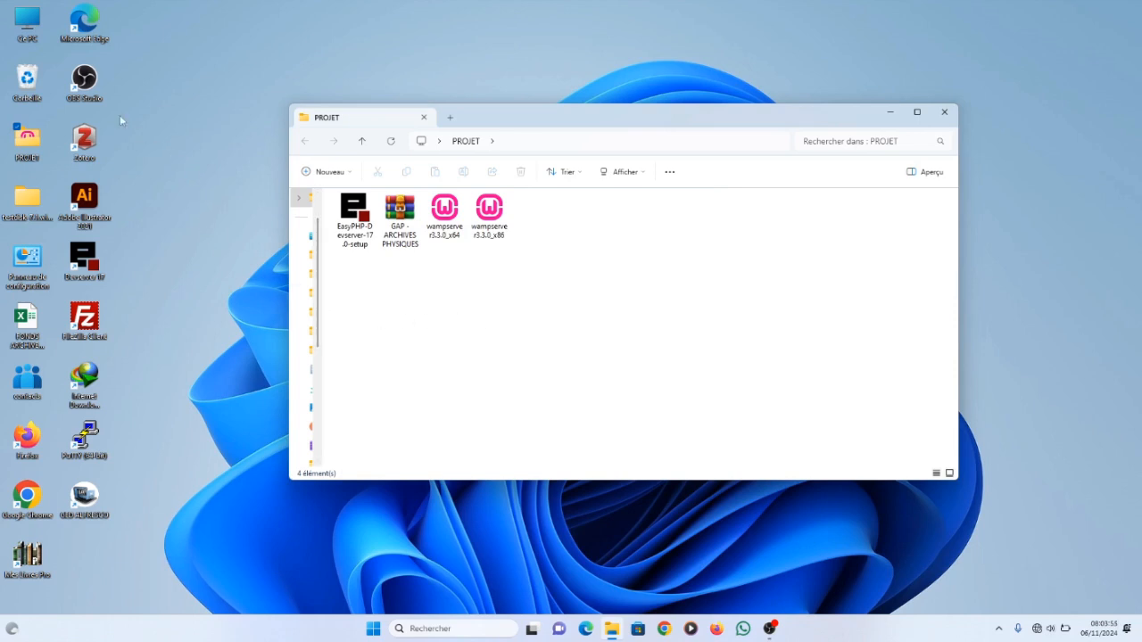
{"action": "right_click", "coordinate": [28, 33]}
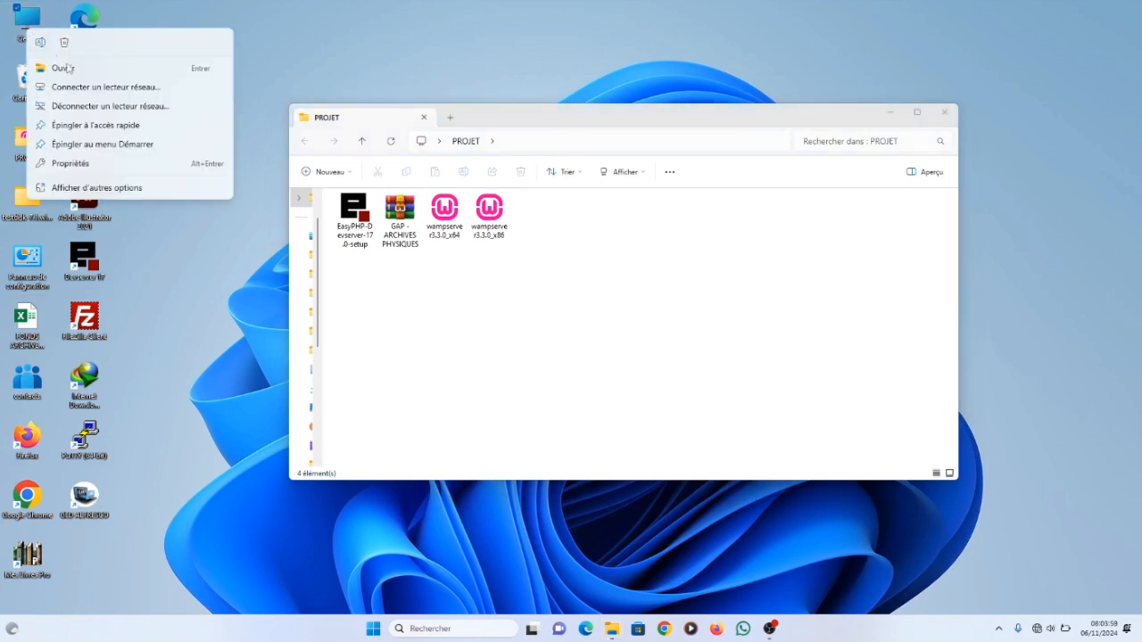
{"action": "left_click", "coordinate": [105, 166]}
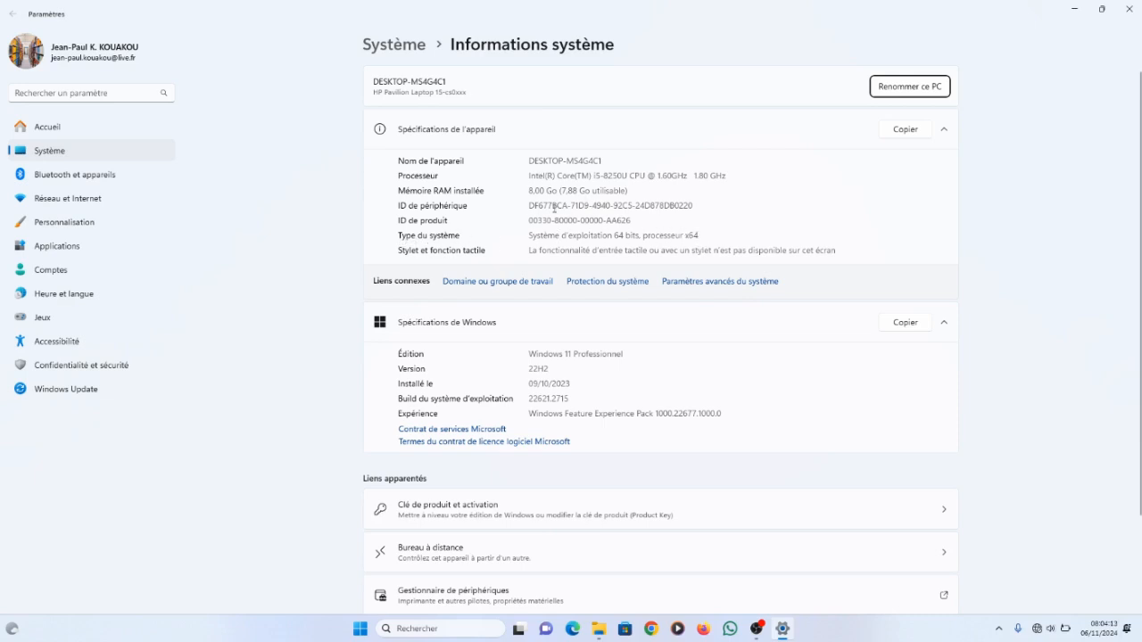
{"action": "left_click_drag", "start_coordinate": [704, 234], "coordinate": [508, 228]}
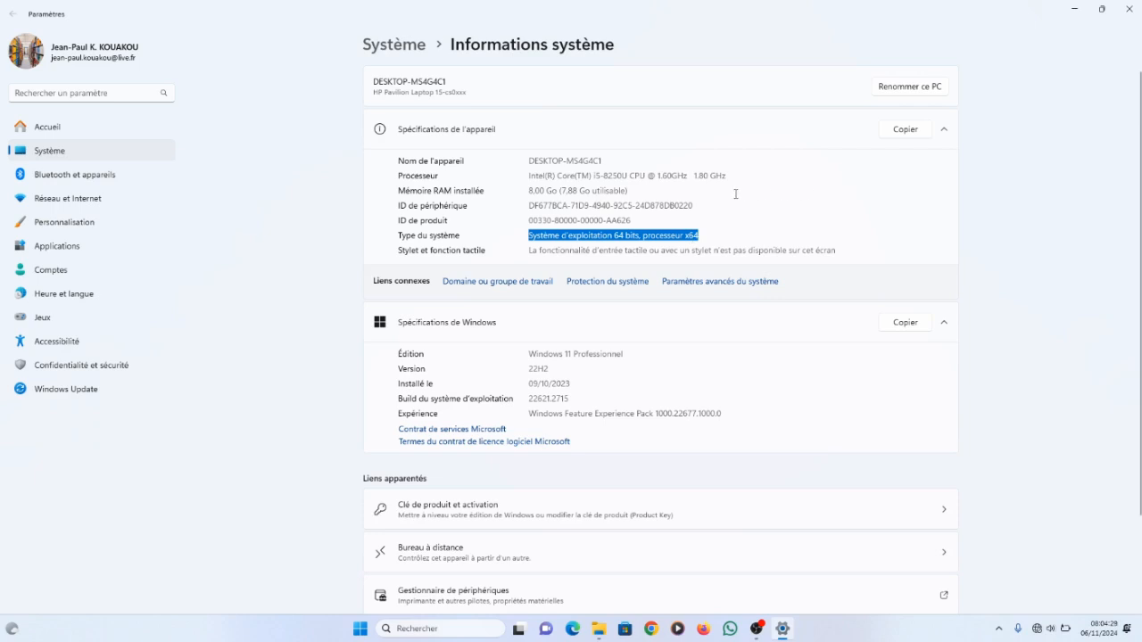
{"action": "left_click", "coordinate": [1131, 8]}
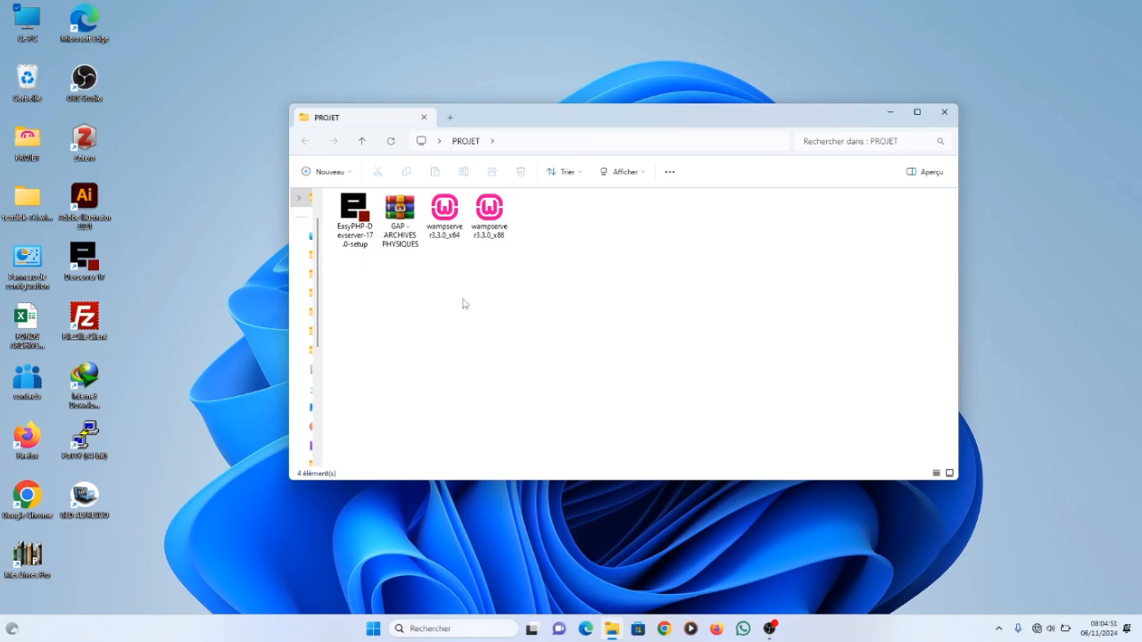
Run the wampserver3.3.0_x64 installer in Français and accept the licence agreement.
{"action": "double_click", "coordinate": [450, 228]}
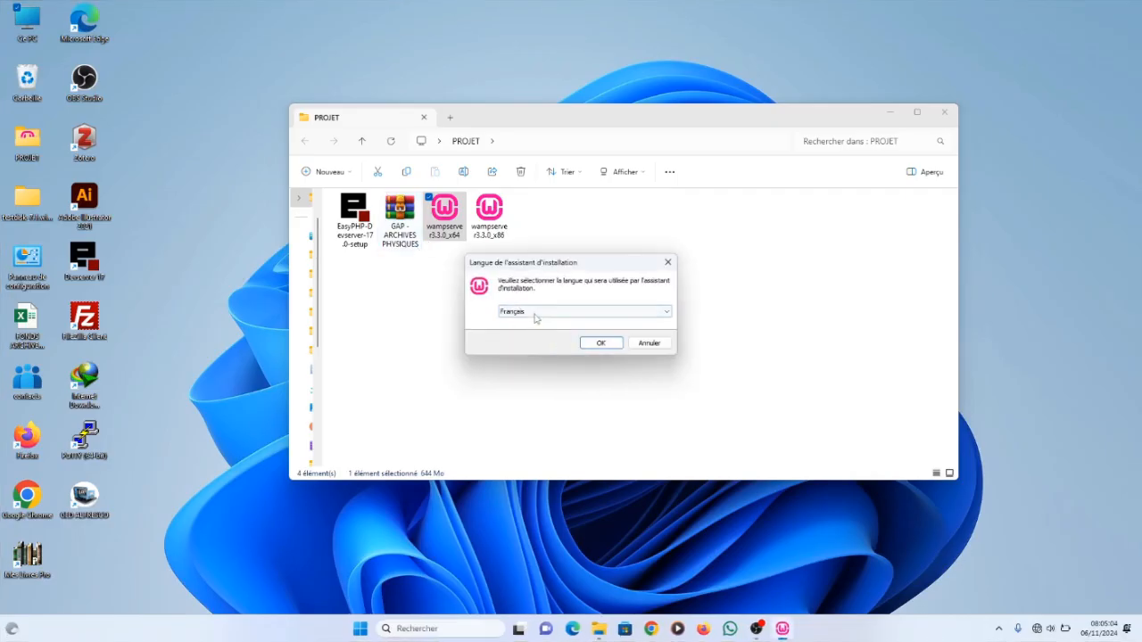
{"action": "left_click", "coordinate": [534, 314]}
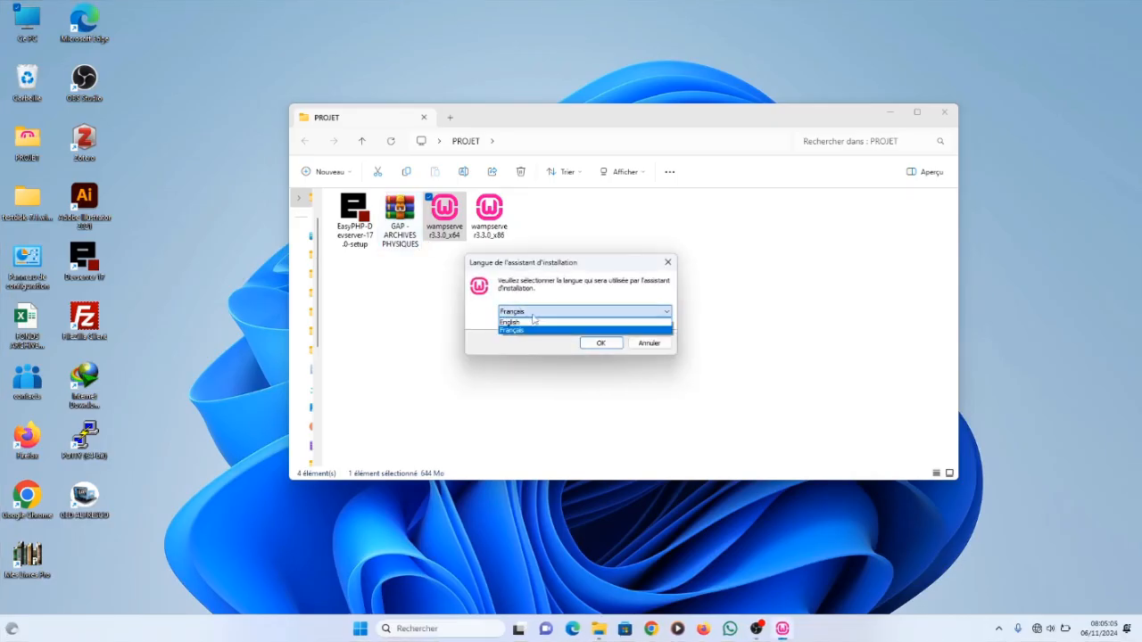
{"action": "left_click", "coordinate": [521, 330]}
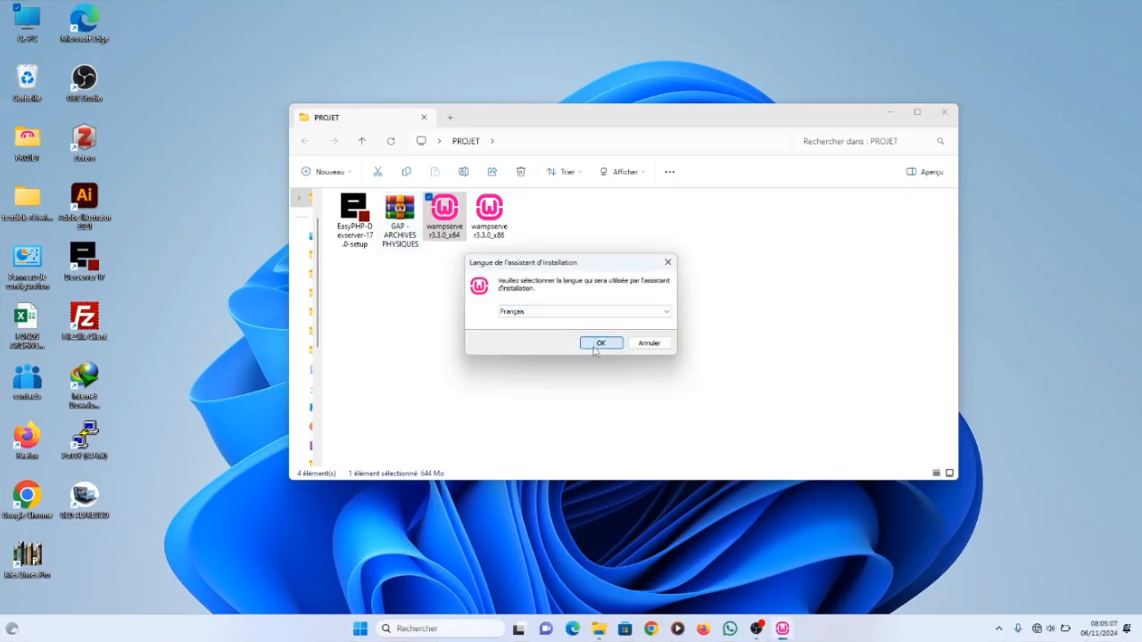
{"action": "left_click", "coordinate": [595, 348]}
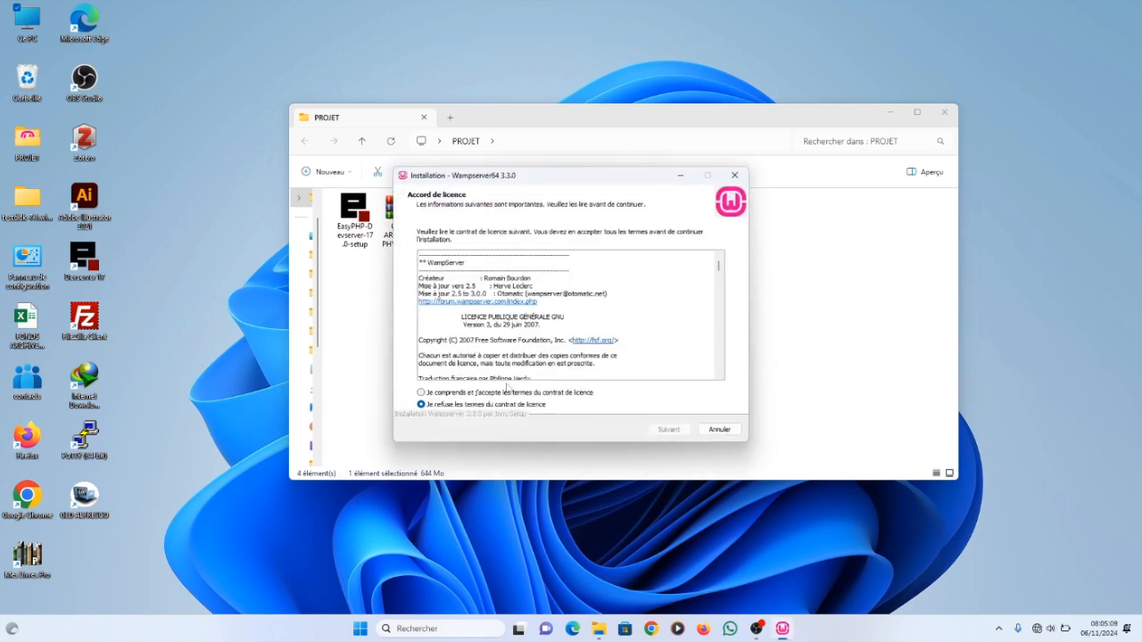
{"action": "left_click", "coordinate": [500, 393]}
{"action": "left_click", "coordinate": [669, 430]}
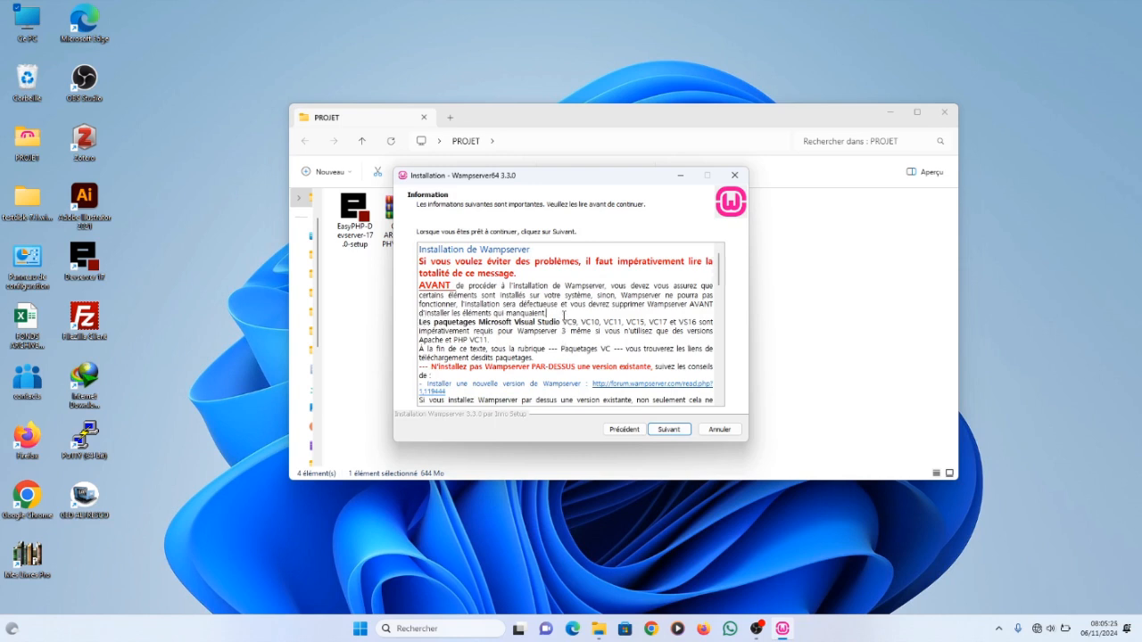
Read the pre-installation notes on Visual Studio packages and the install location, and continue to the destination folder page.
{"action": "left_click_drag", "start_coordinate": [563, 314], "coordinate": [670, 363]}
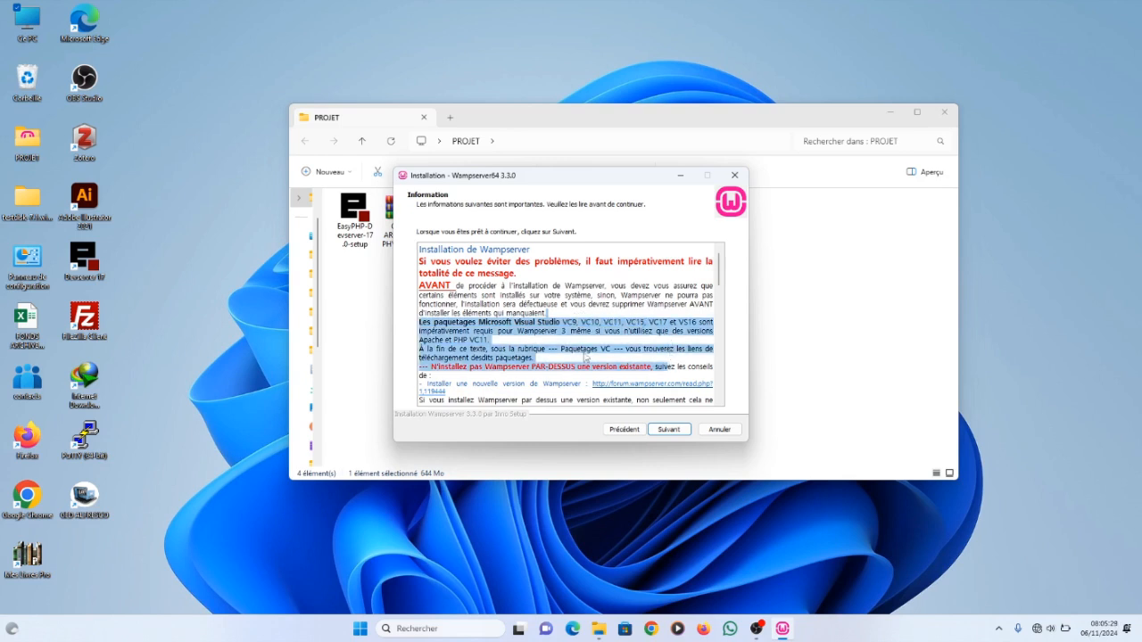
{"action": "scroll", "coordinate": [585, 356], "scroll_direction": "down", "scroll_amount": 3}
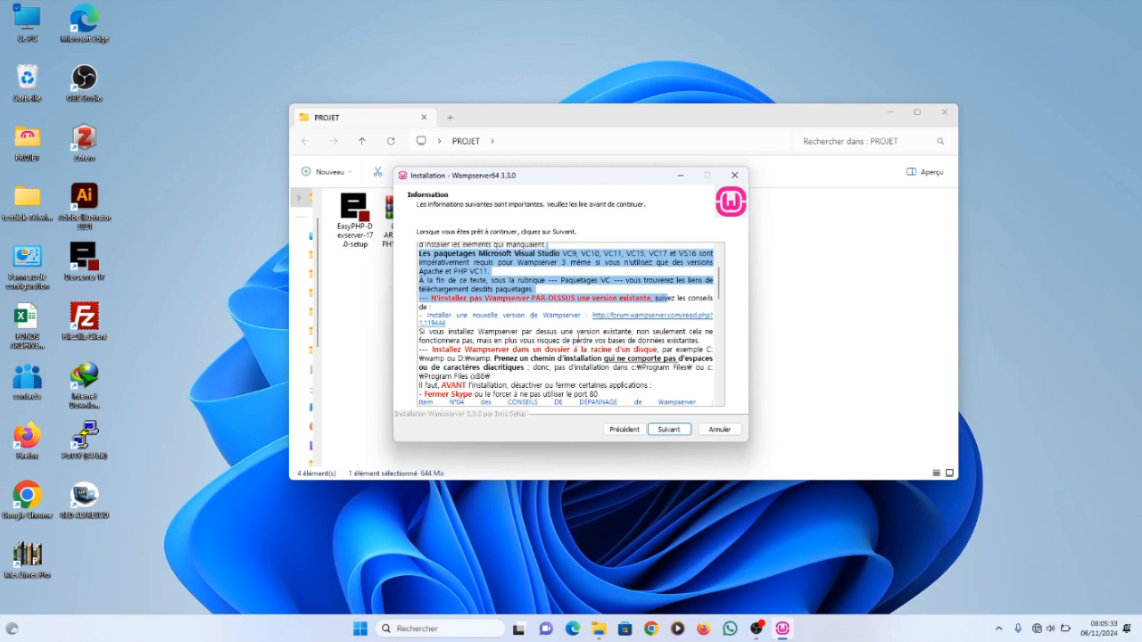
{"action": "left_click", "coordinate": [536, 307]}
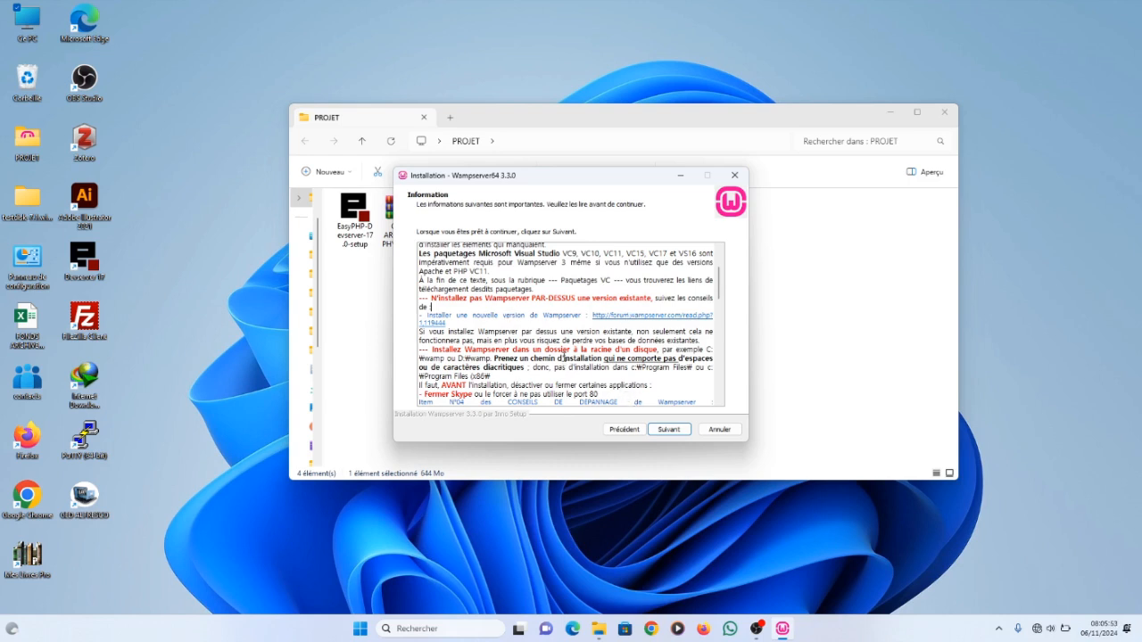
{"action": "scroll", "coordinate": [564, 357], "scroll_direction": "up", "scroll_amount": 5}
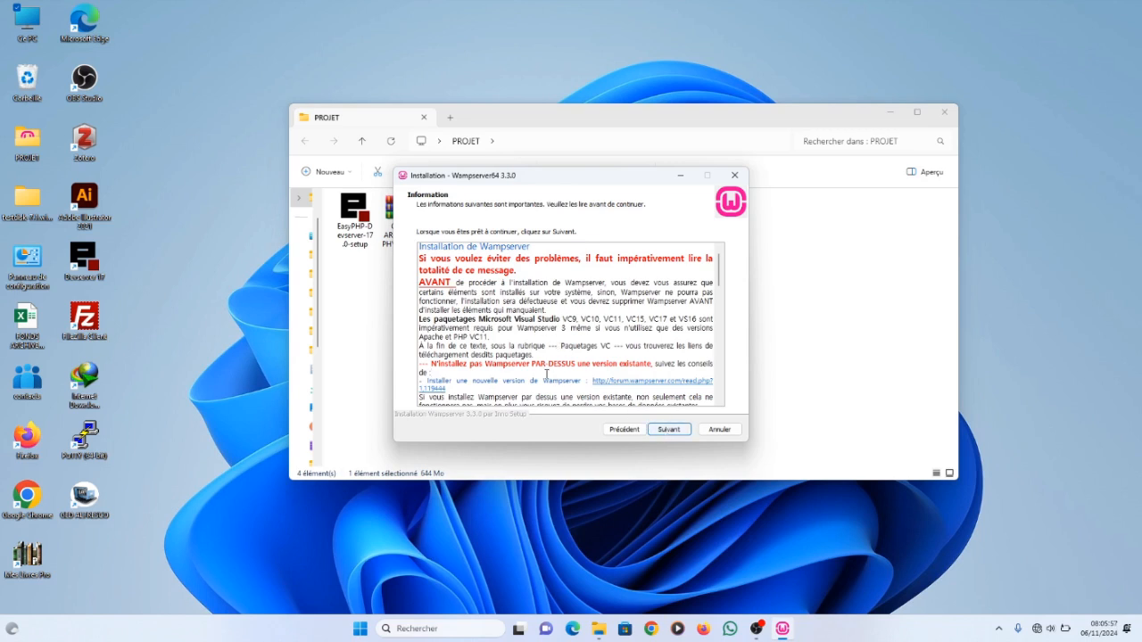
{"action": "scroll", "coordinate": [533, 305], "scroll_direction": "down", "scroll_amount": 3}
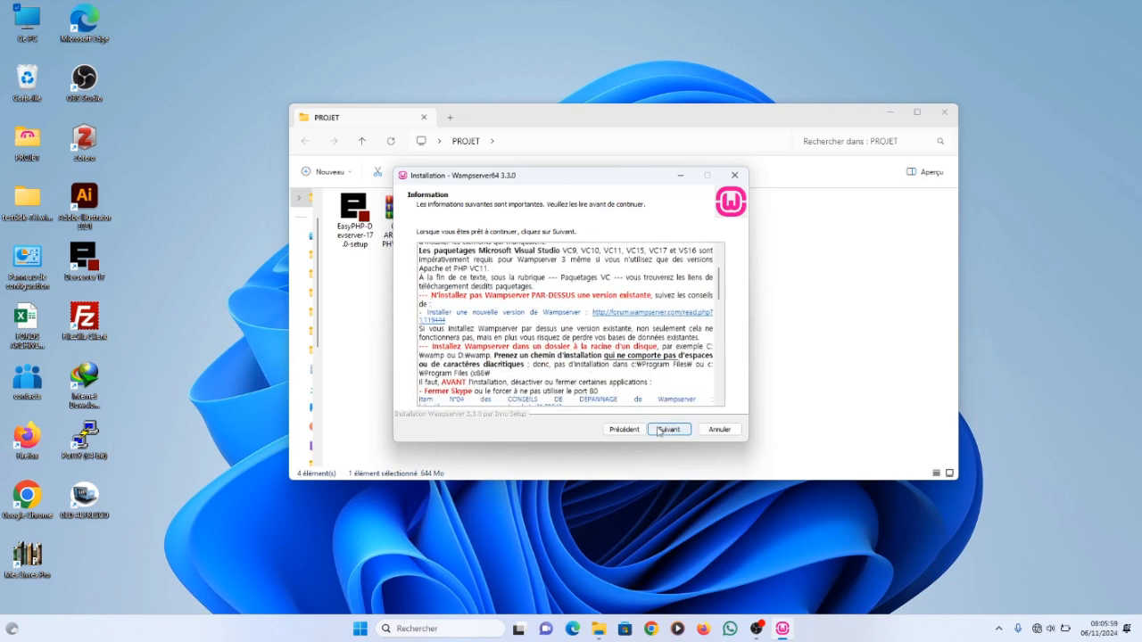
{"action": "left_click", "coordinate": [669, 429]}
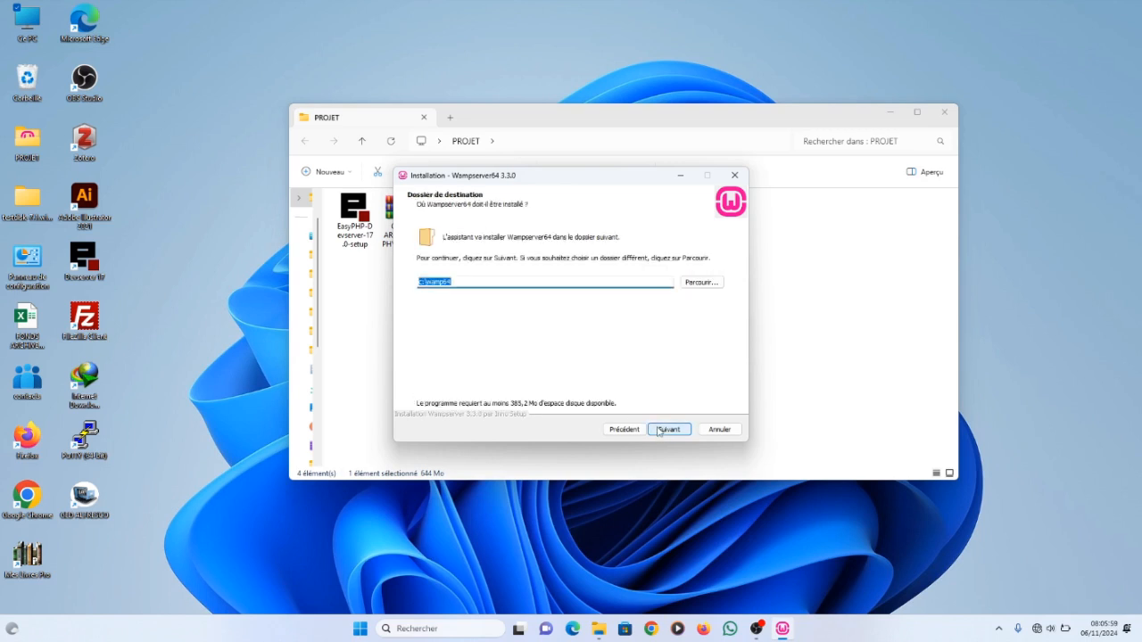
Keep c:\wamp64 as the destination folder for Wampserver64 and continue to the component selection.
{"action": "left_click", "coordinate": [457, 283]}
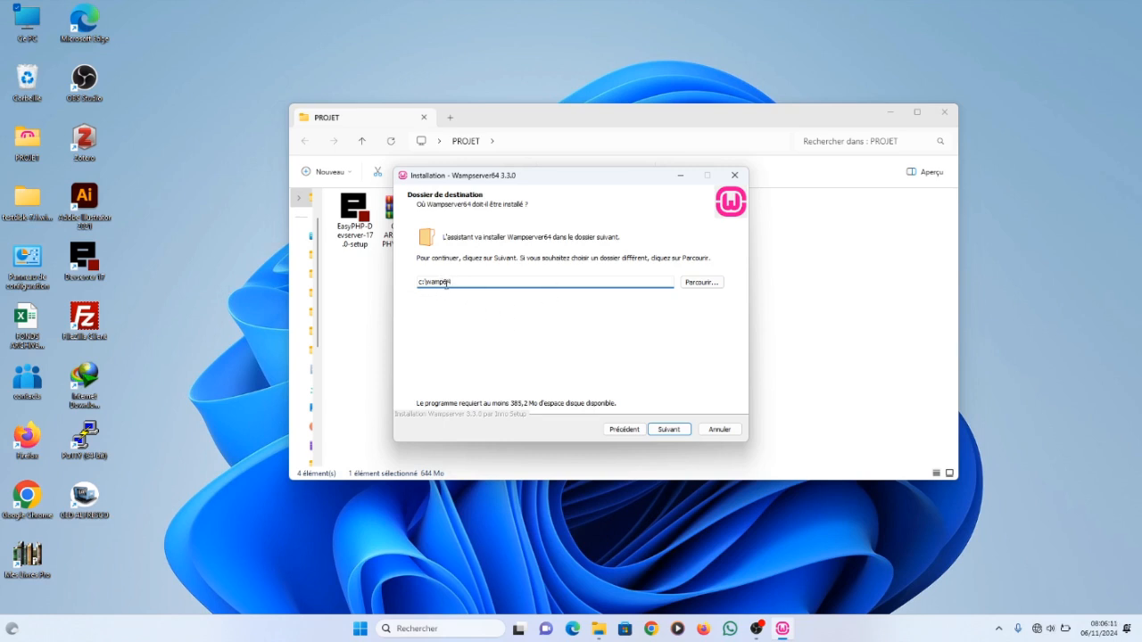
{"action": "left_click_drag", "start_coordinate": [428, 282], "coordinate": [411, 282]}
{"action": "left_click", "coordinate": [462, 282]}
{"action": "left_click", "coordinate": [675, 431]}
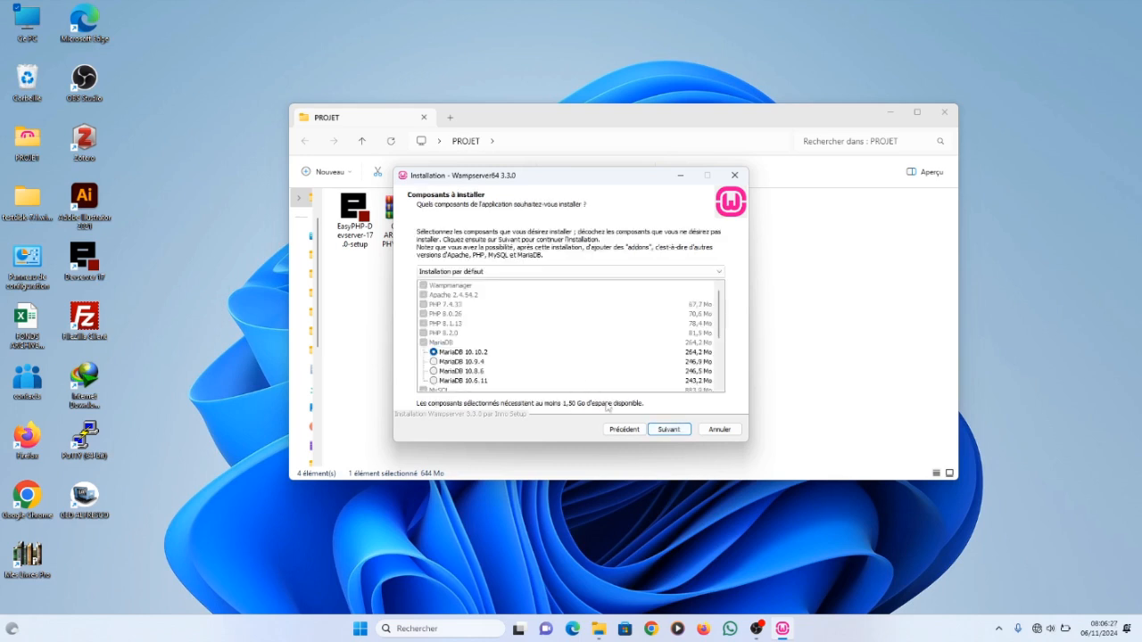
{"action": "left_click", "coordinate": [627, 431]}
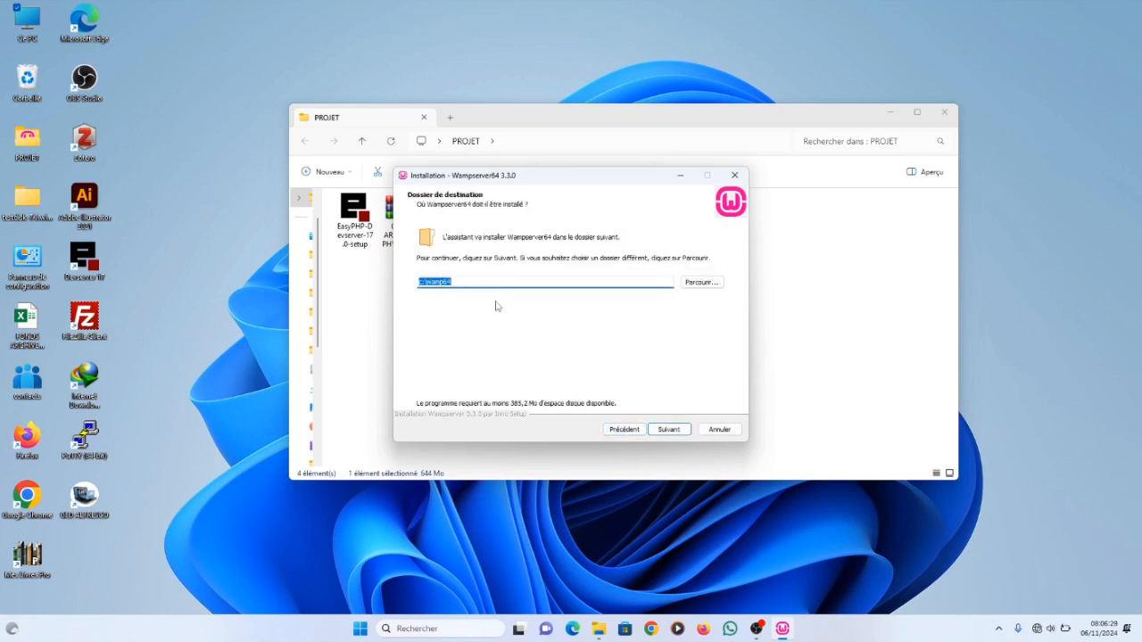
{"action": "left_click", "coordinate": [494, 283]}
{"action": "left_click", "coordinate": [670, 430]}
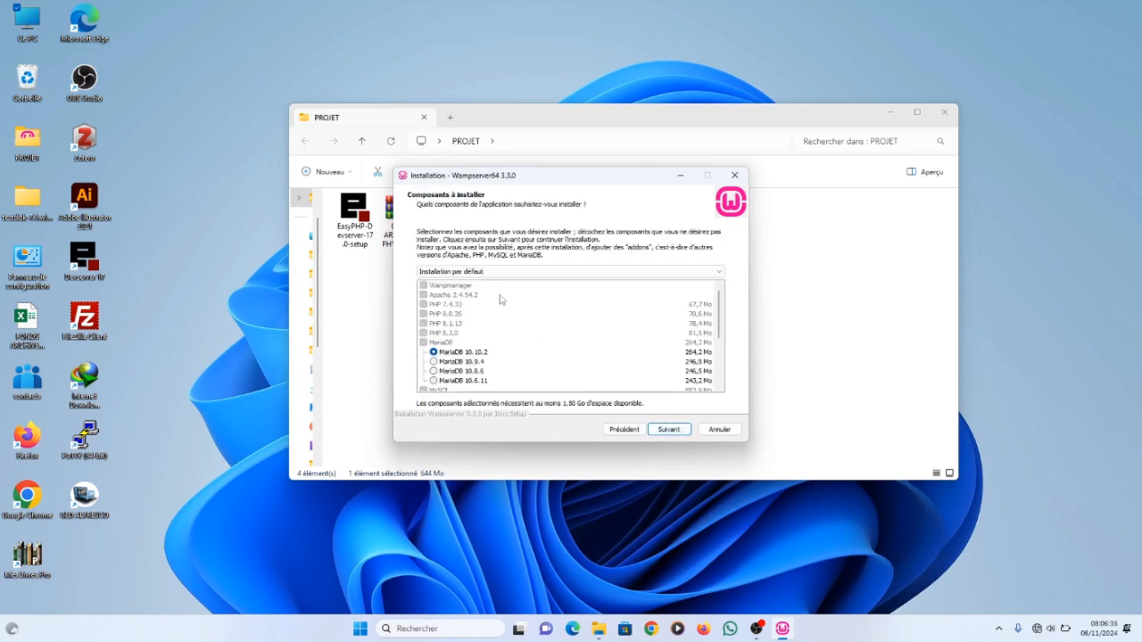
Accept the default components and the Wampserver64 Start menu folder, and launch the installation.
{"action": "scroll", "coordinate": [503, 321], "scroll_direction": "down", "scroll_amount": 3}
{"action": "scroll", "coordinate": [507, 352], "scroll_direction": "down", "scroll_amount": 1}
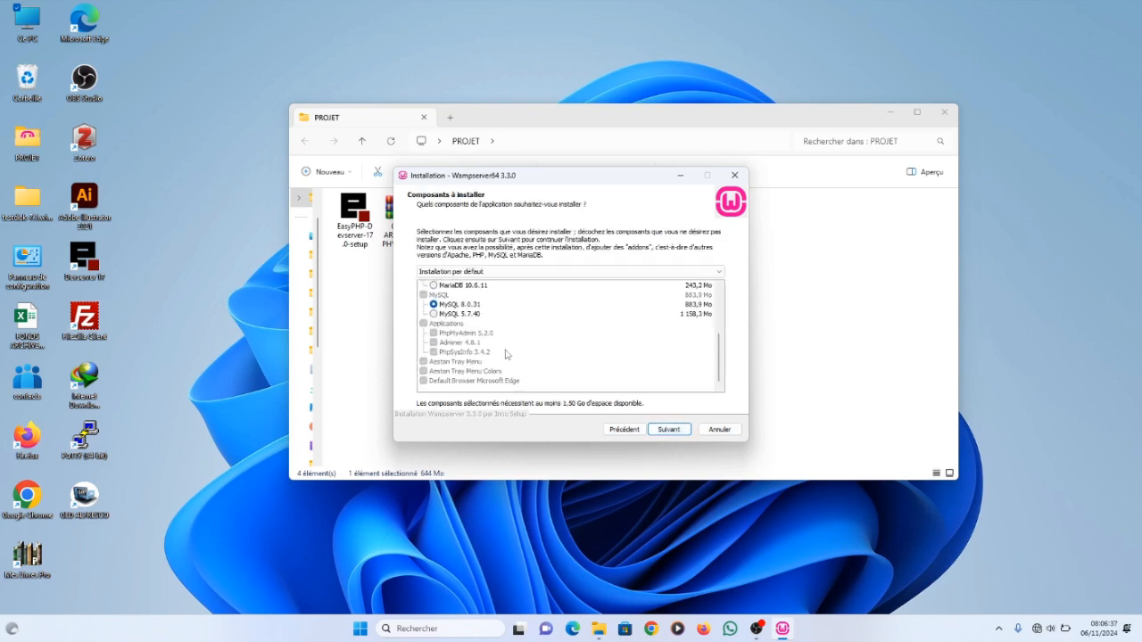
{"action": "scroll", "coordinate": [496, 359], "scroll_direction": "up", "scroll_amount": 4}
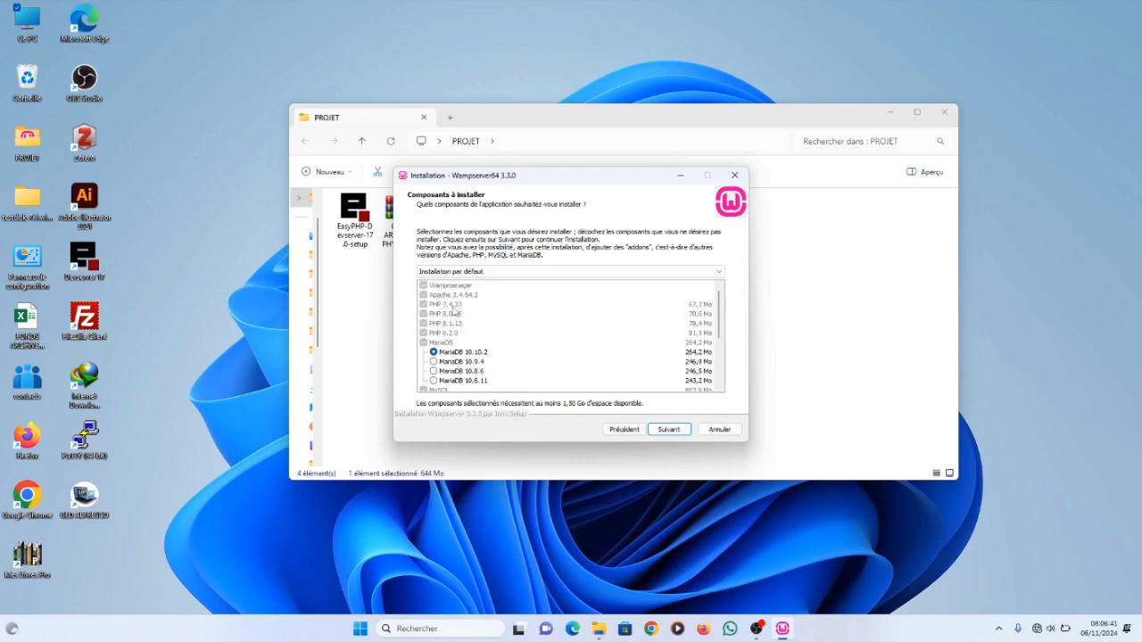
{"action": "scroll", "coordinate": [457, 321], "scroll_direction": "down", "scroll_amount": 3}
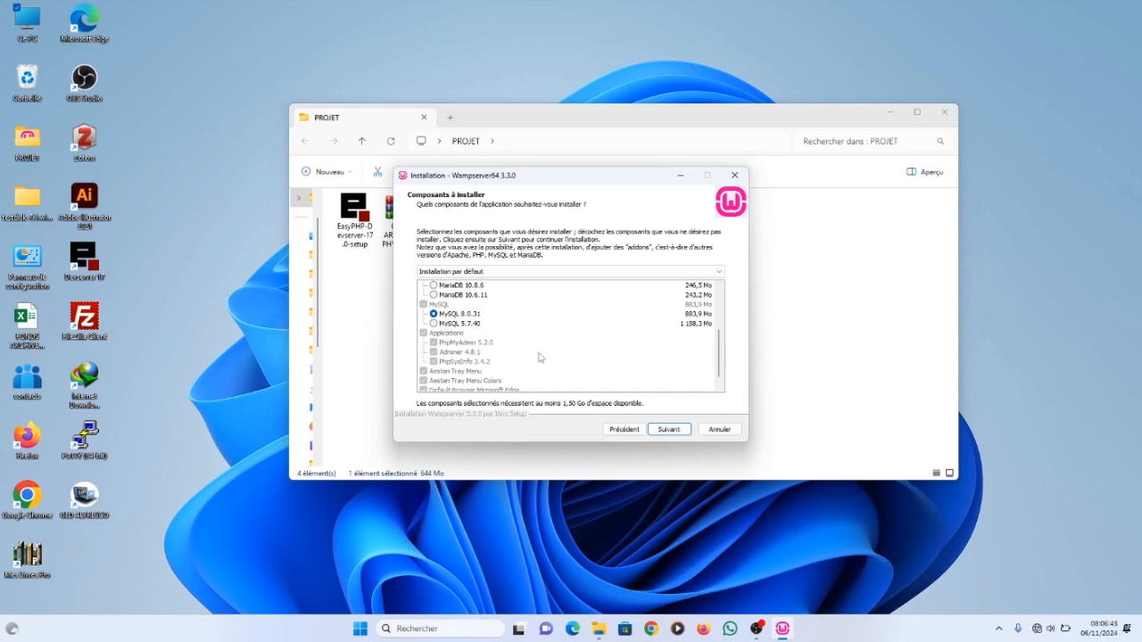
{"action": "left_click", "coordinate": [678, 433]}
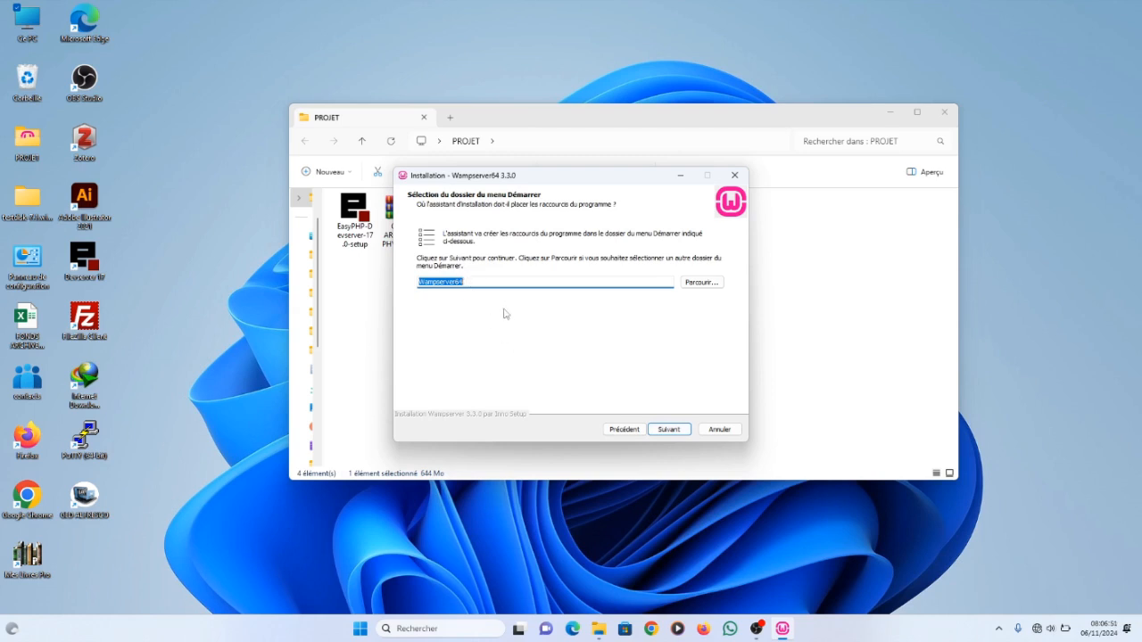
{"action": "left_click", "coordinate": [661, 430]}
{"action": "left_click", "coordinate": [662, 432]}
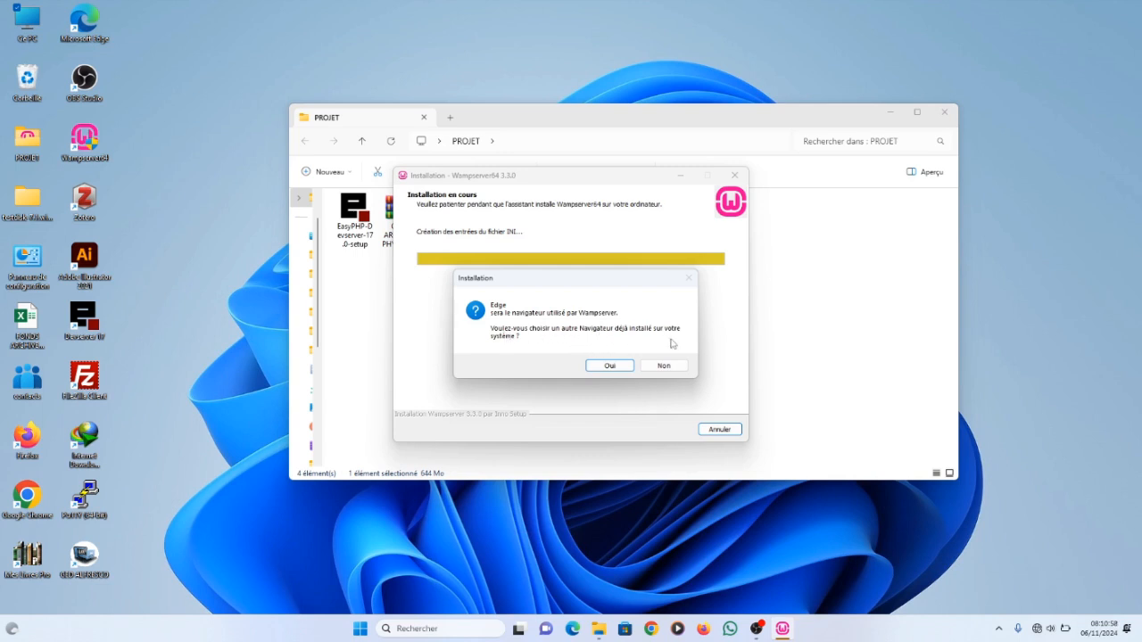
Set firefox from the Programmes\Mozilla Firefox folder as Wampserver's browser and keep Notepad as its text editor.
{"action": "left_click", "coordinate": [607, 367]}
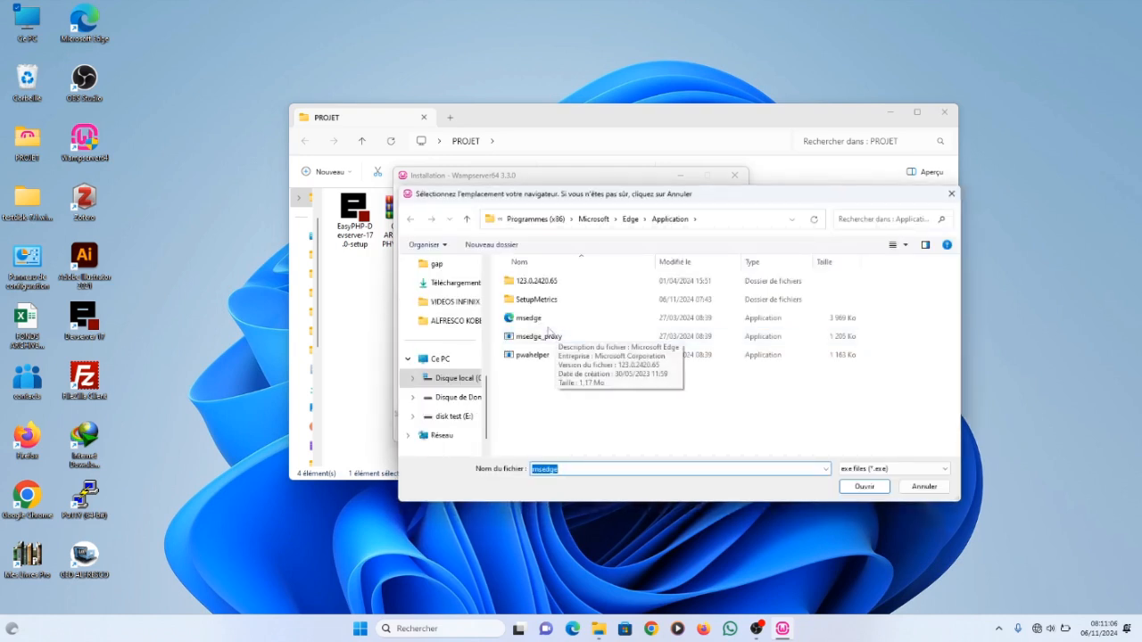
{"action": "left_click", "coordinate": [468, 221]}
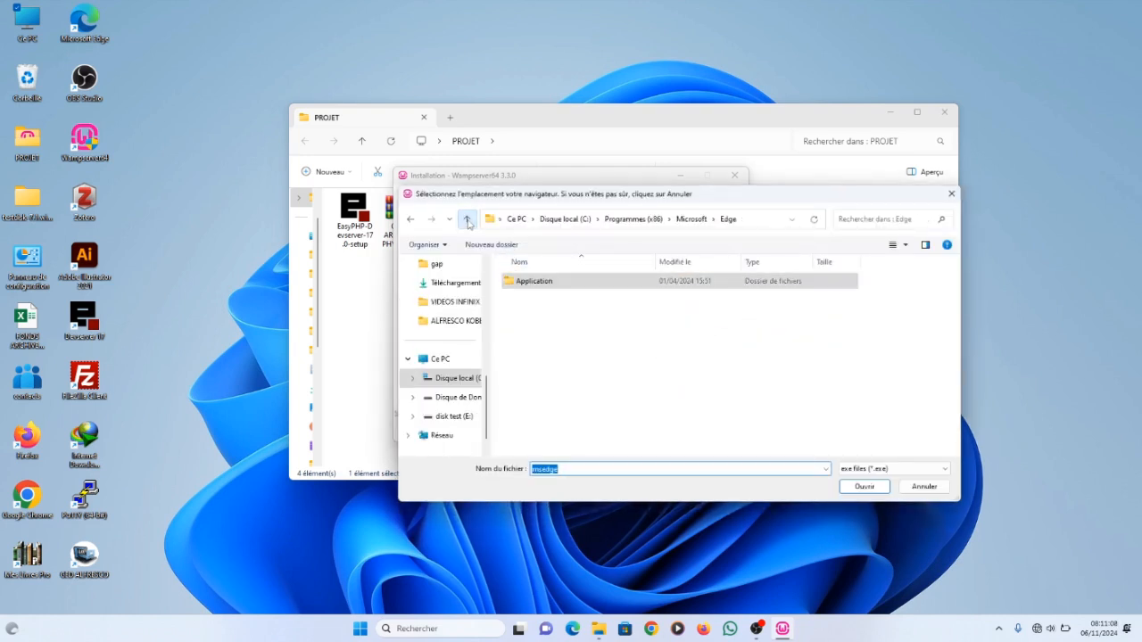
{"action": "left_click", "coordinate": [470, 222]}
{"action": "left_click", "coordinate": [469, 220]}
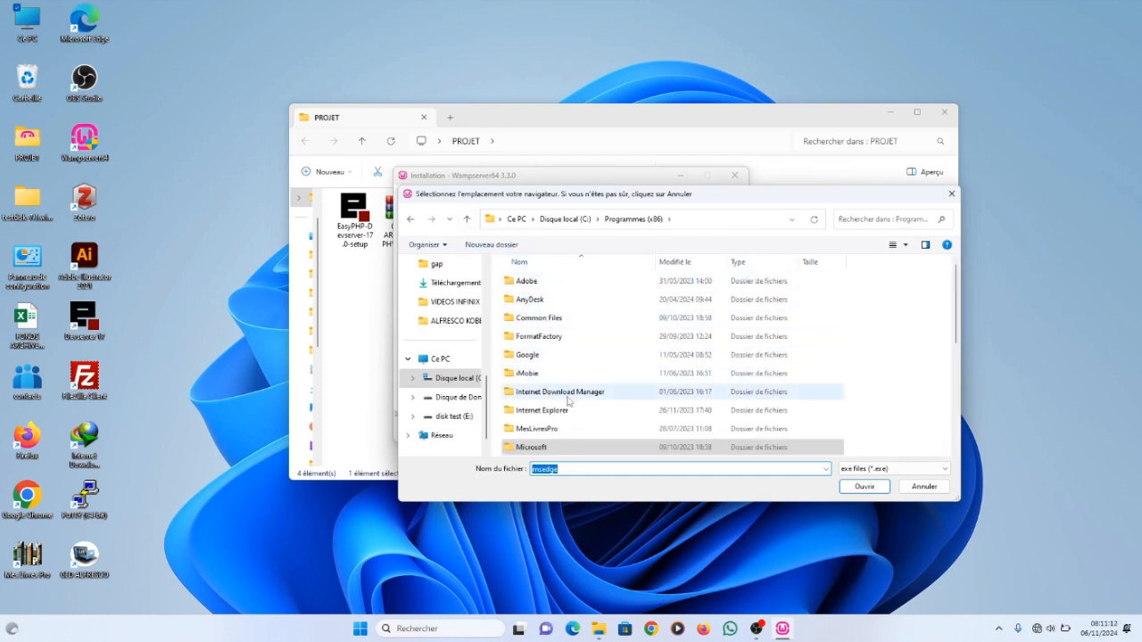
{"action": "double_click", "coordinate": [539, 354]}
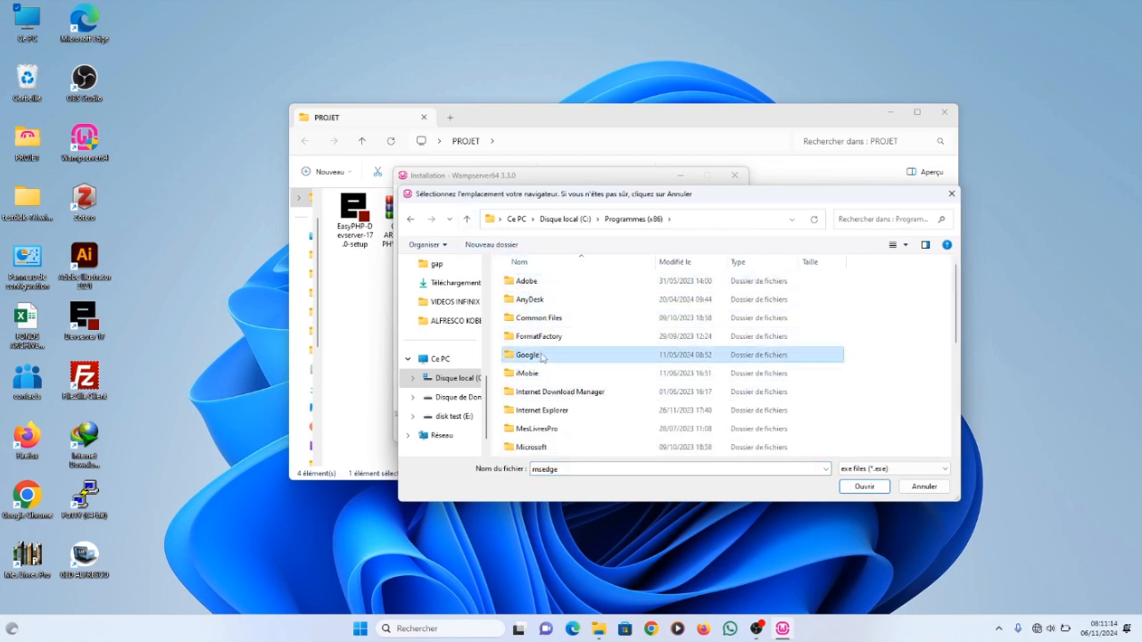
{"action": "left_click", "coordinate": [467, 219]}
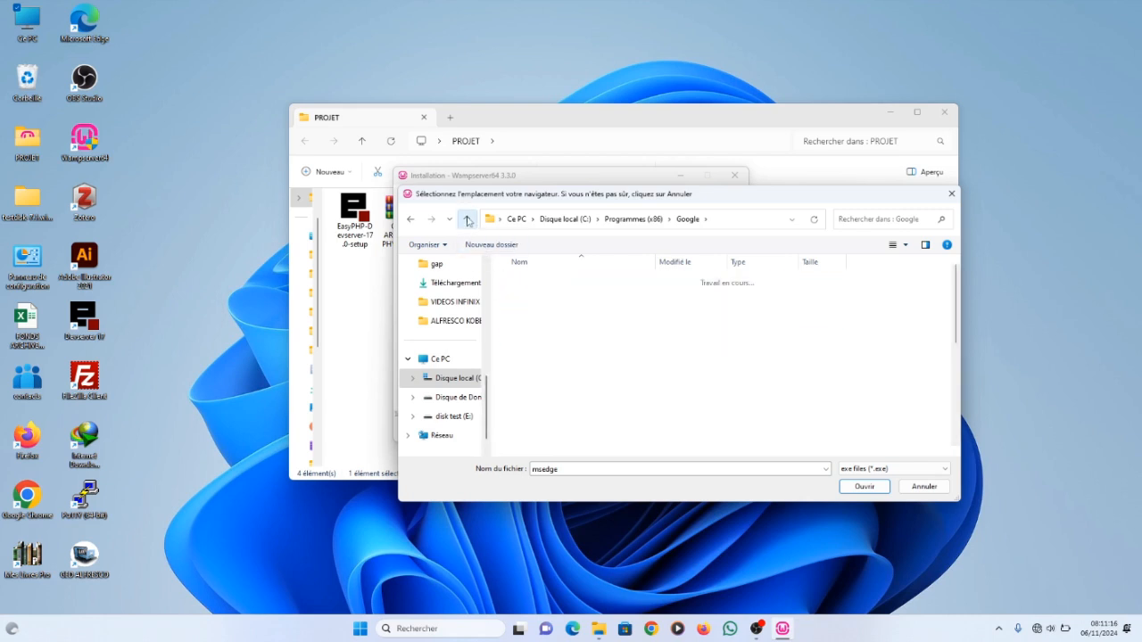
{"action": "left_click", "coordinate": [467, 220]}
{"action": "double_click", "coordinate": [562, 355]}
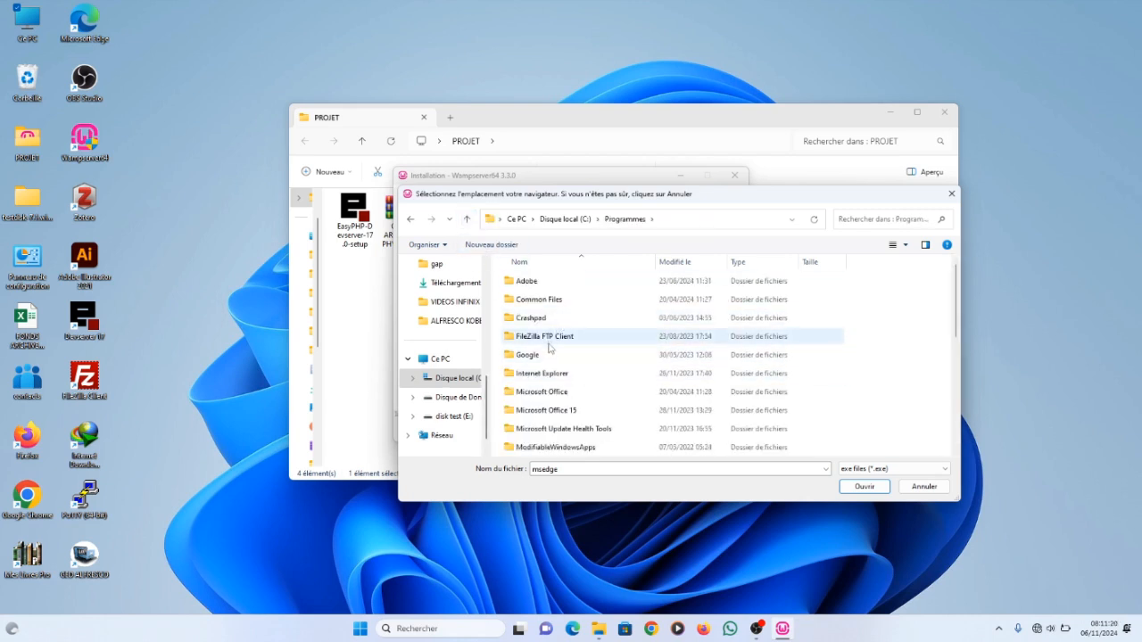
{"action": "scroll", "coordinate": [564, 384], "scroll_direction": "down", "scroll_amount": 1}
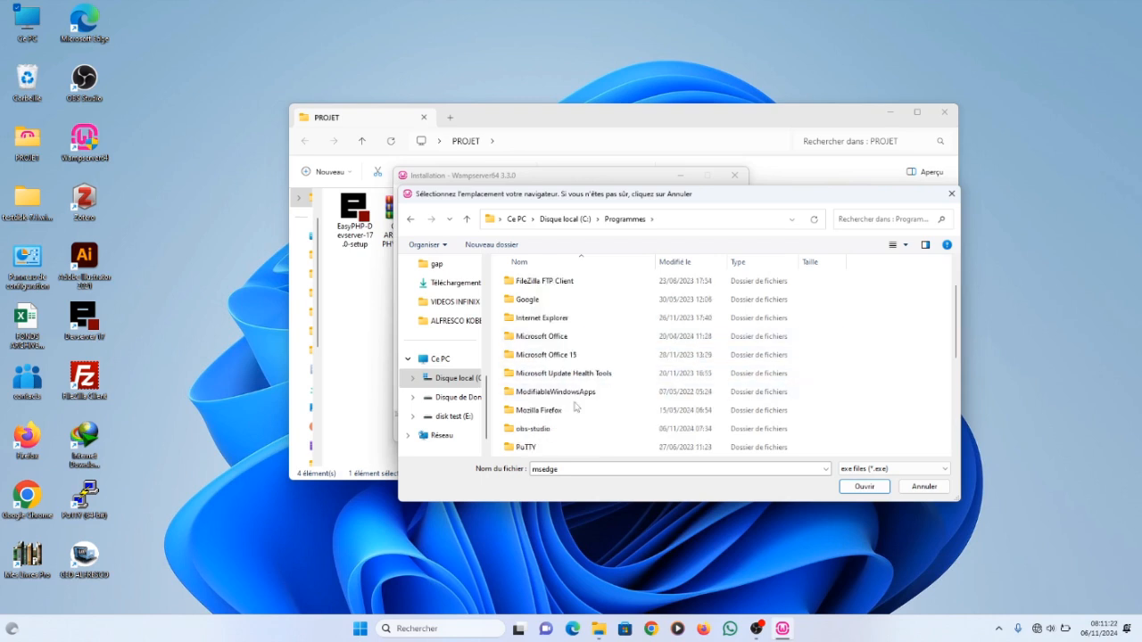
{"action": "double_click", "coordinate": [571, 409]}
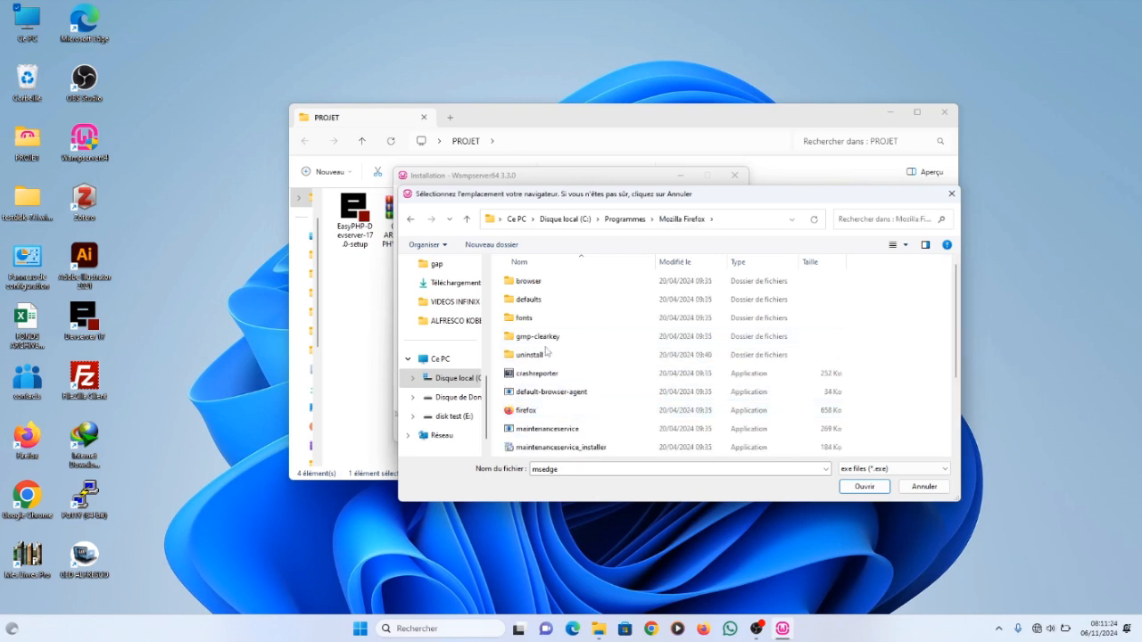
{"action": "double_click", "coordinate": [550, 412]}
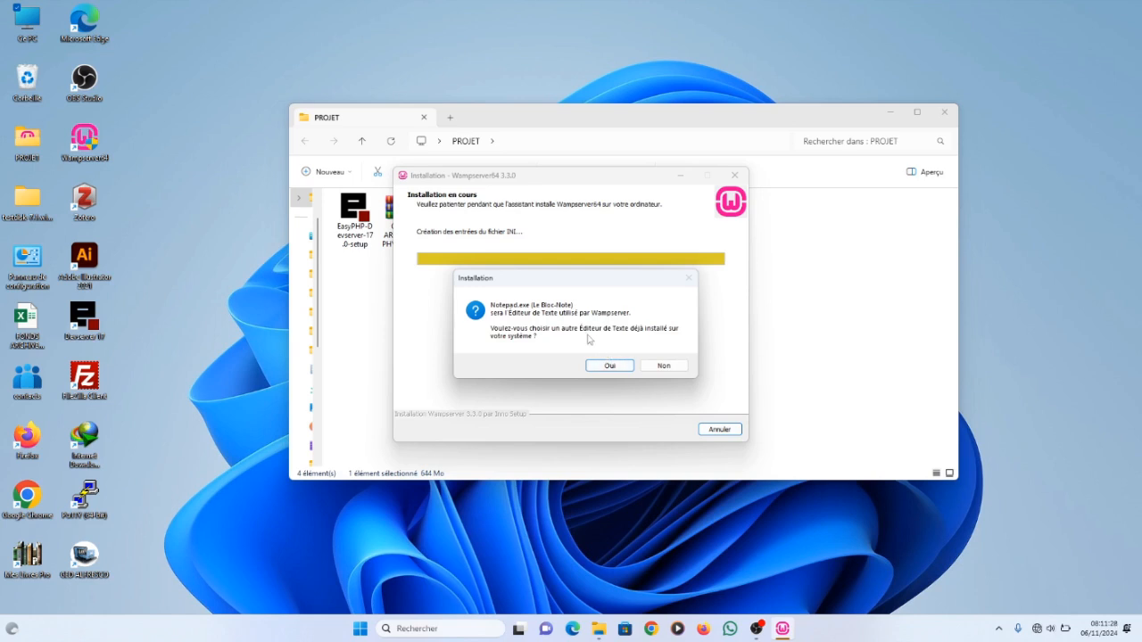
{"action": "left_click", "coordinate": [666, 367]}
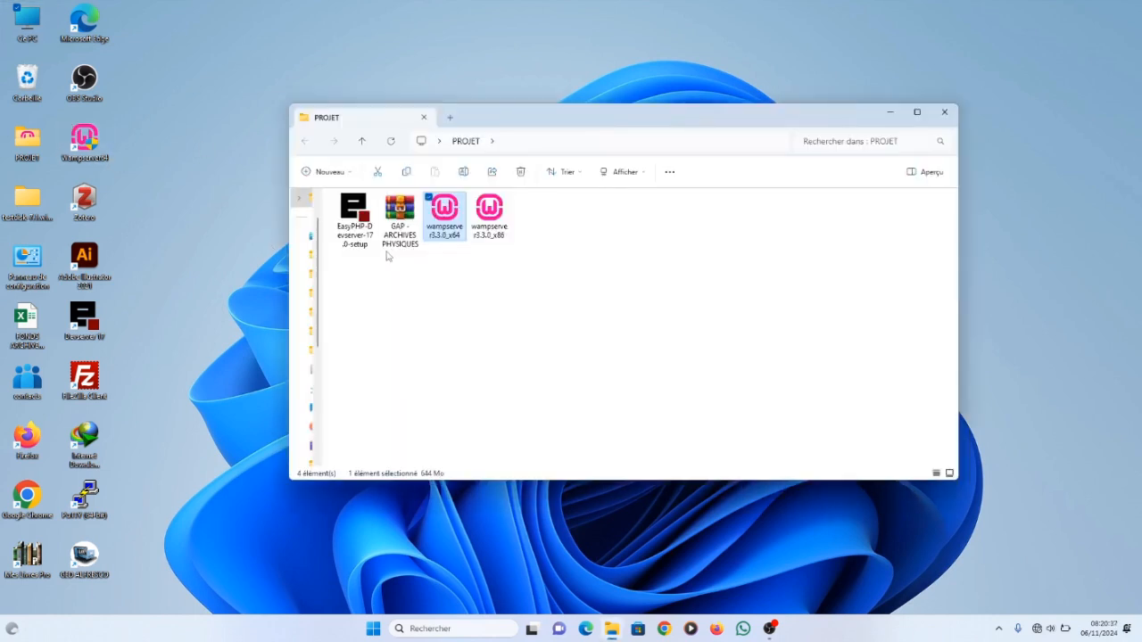
Extract the GAP - ARCHIVES PHYSIQUES archive into its default folder inside PROJET and close the window of extracted files.
{"action": "left_click", "coordinate": [396, 228]}
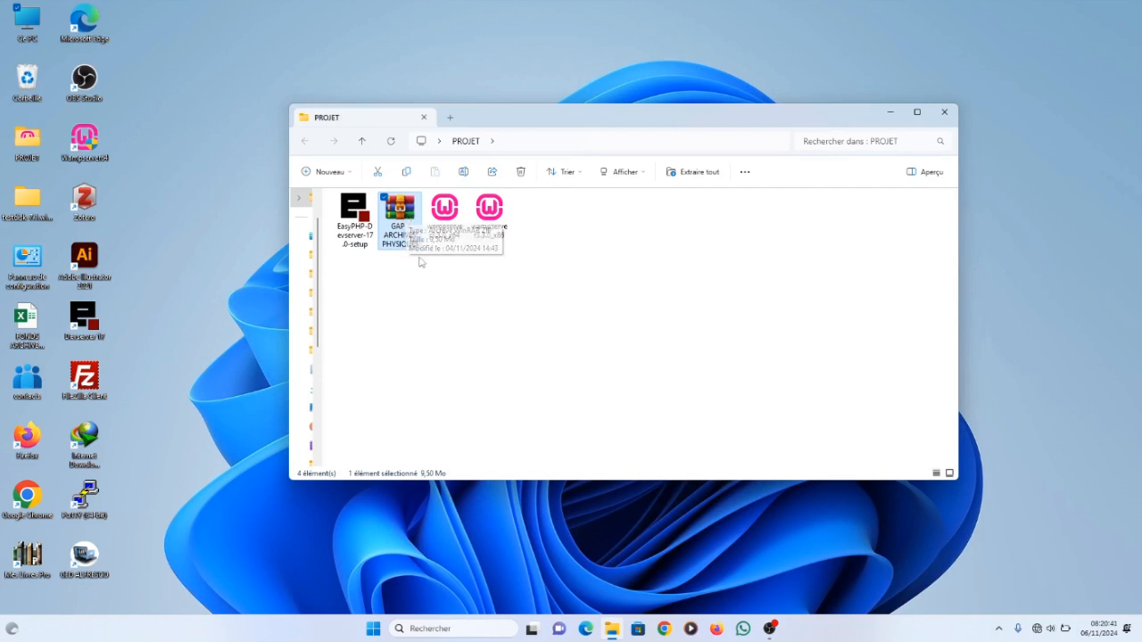
{"action": "right_click", "coordinate": [397, 220]}
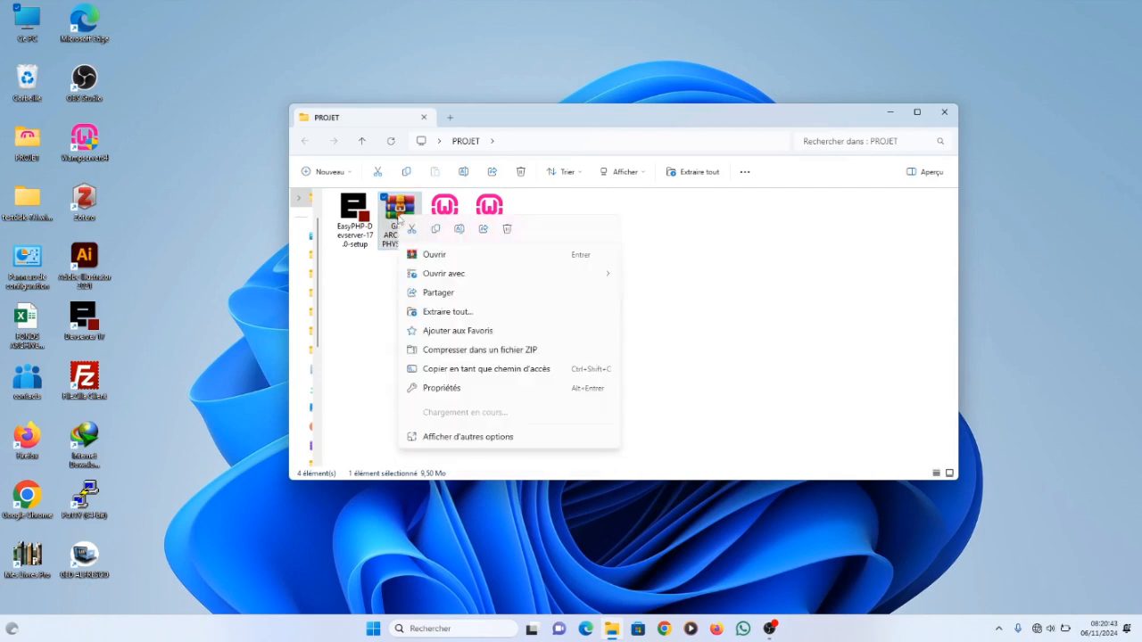
{"action": "left_click", "coordinate": [466, 314]}
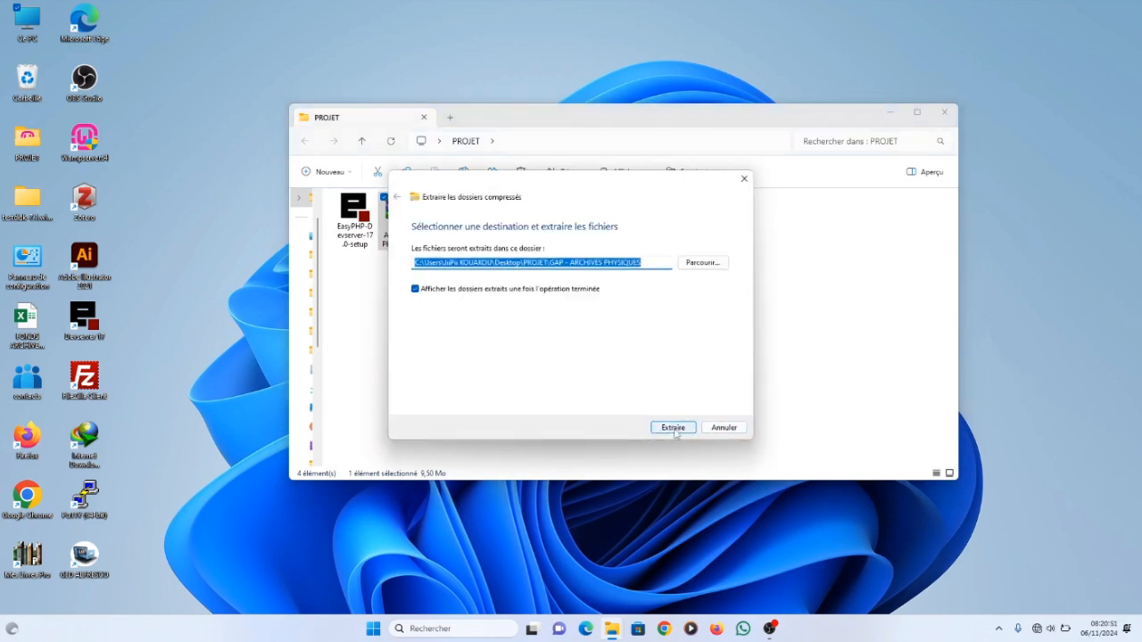
{"action": "left_click", "coordinate": [674, 428]}
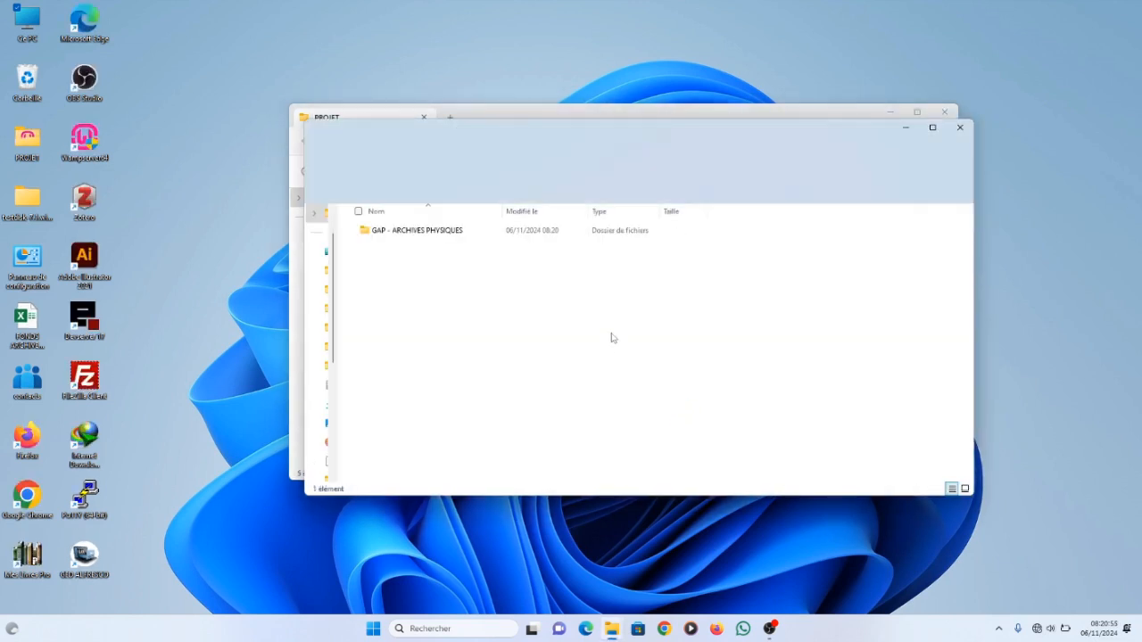
{"action": "left_click", "coordinate": [960, 131]}
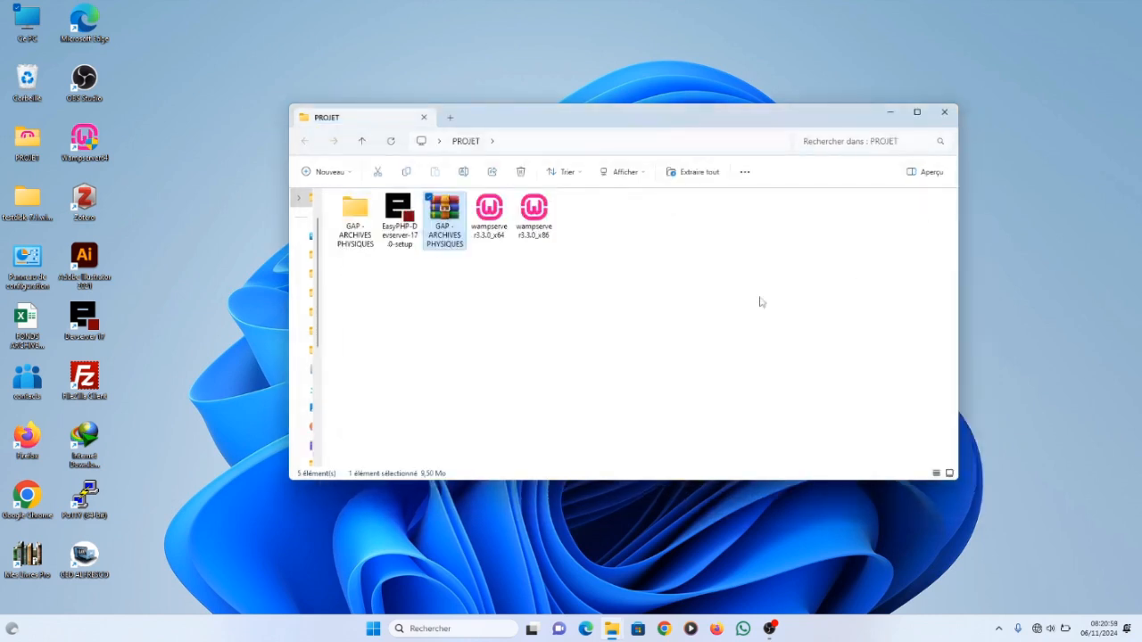
{"action": "left_click", "coordinate": [610, 344]}
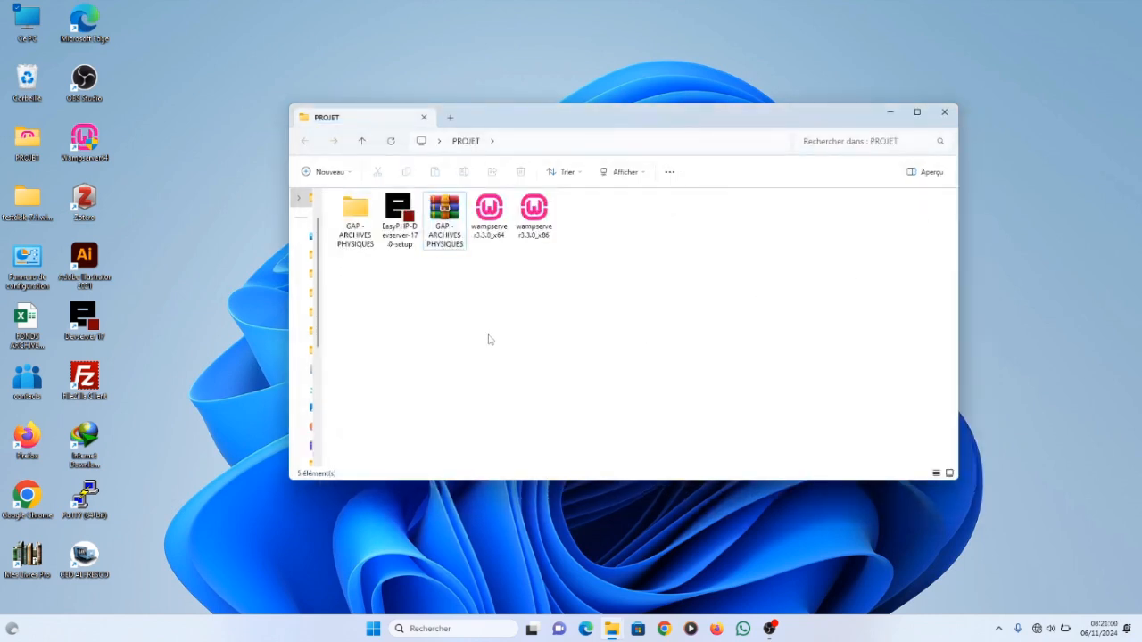
Open the extracted GAP - ARCHIVES PHYSIQUES folder and its inner folder of the same name, and examine the gap files.
{"action": "left_click", "coordinate": [369, 239]}
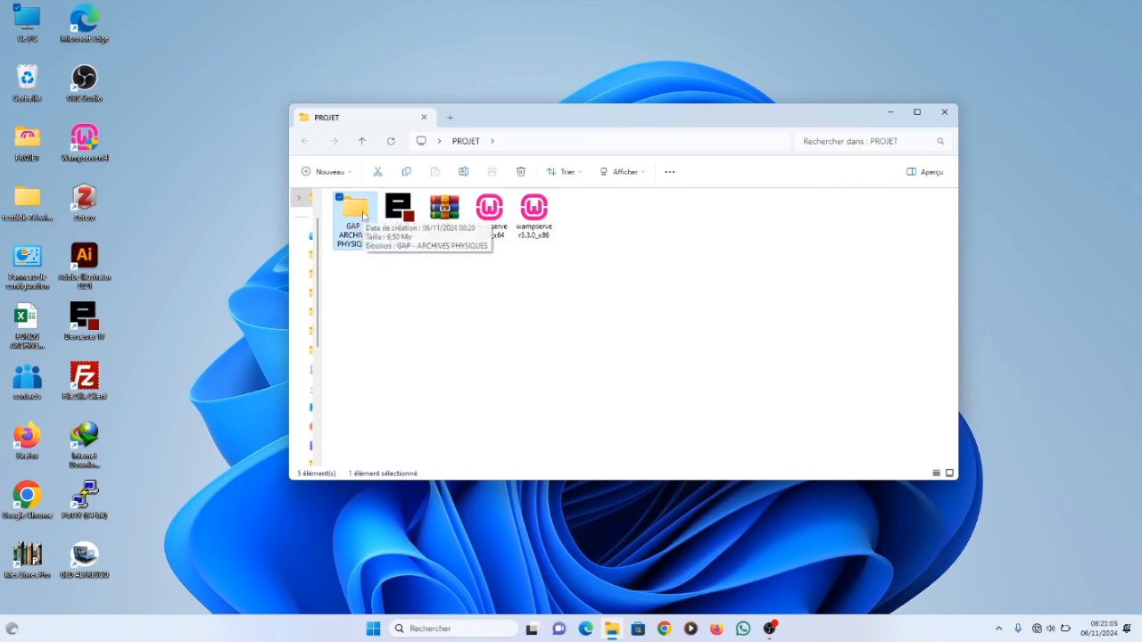
{"action": "double_click", "coordinate": [363, 215]}
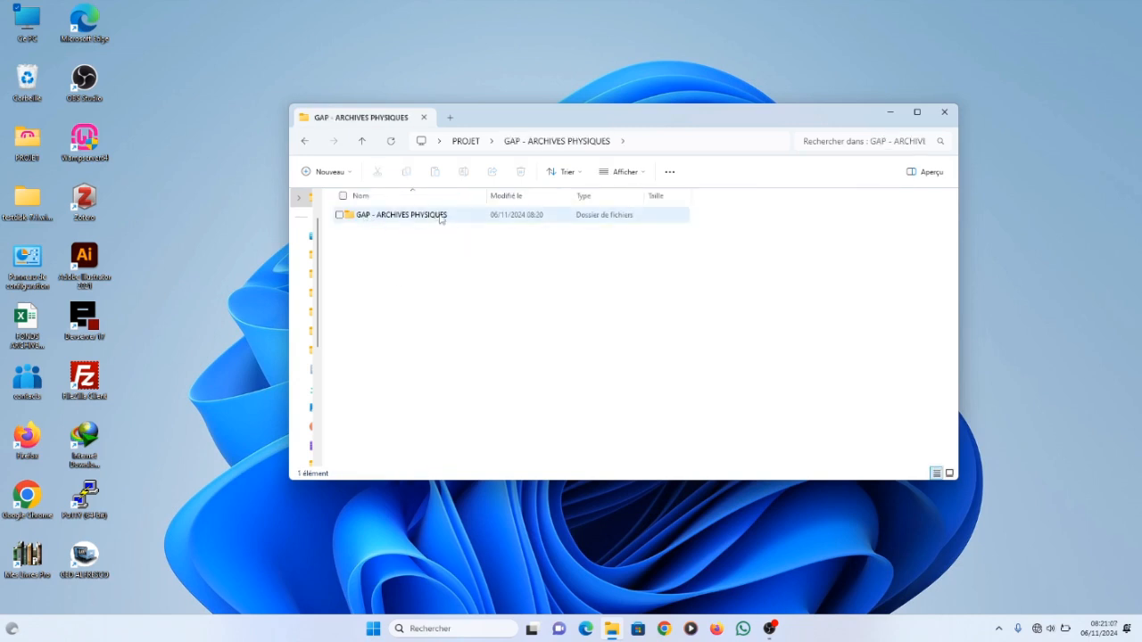
{"action": "double_click", "coordinate": [440, 218]}
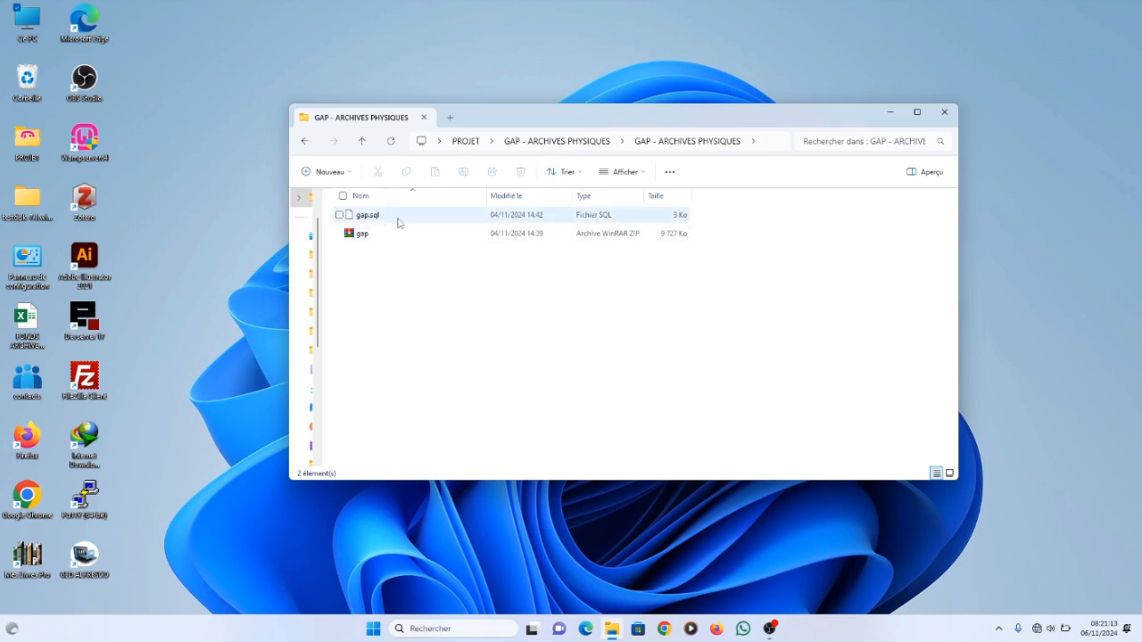
{"action": "left_click", "coordinate": [397, 222]}
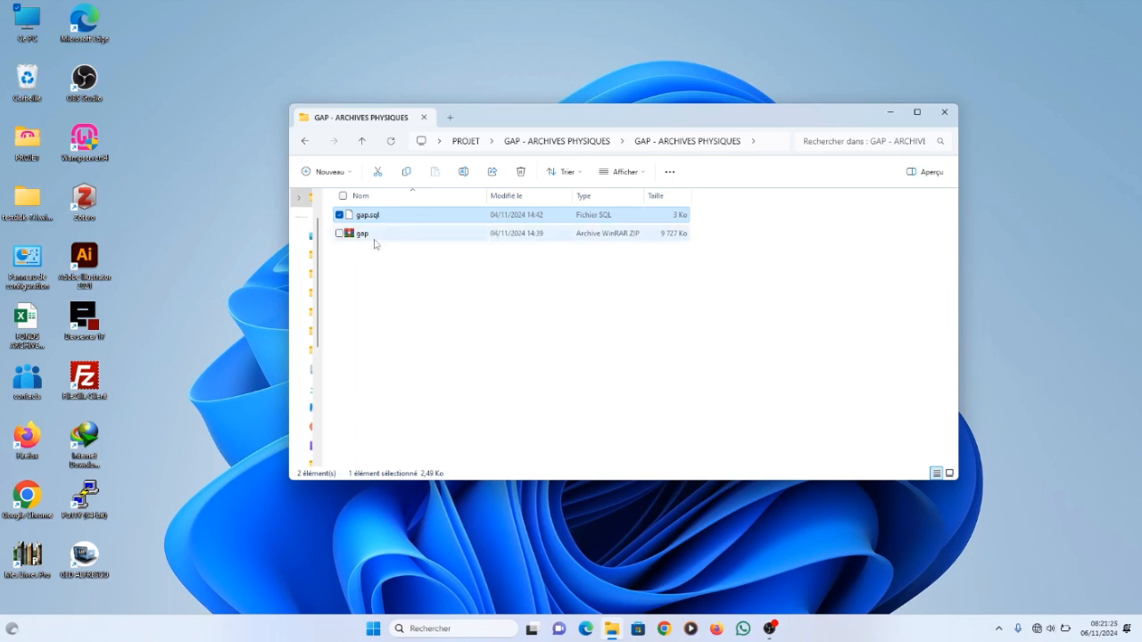
{"action": "left_click", "coordinate": [522, 321]}
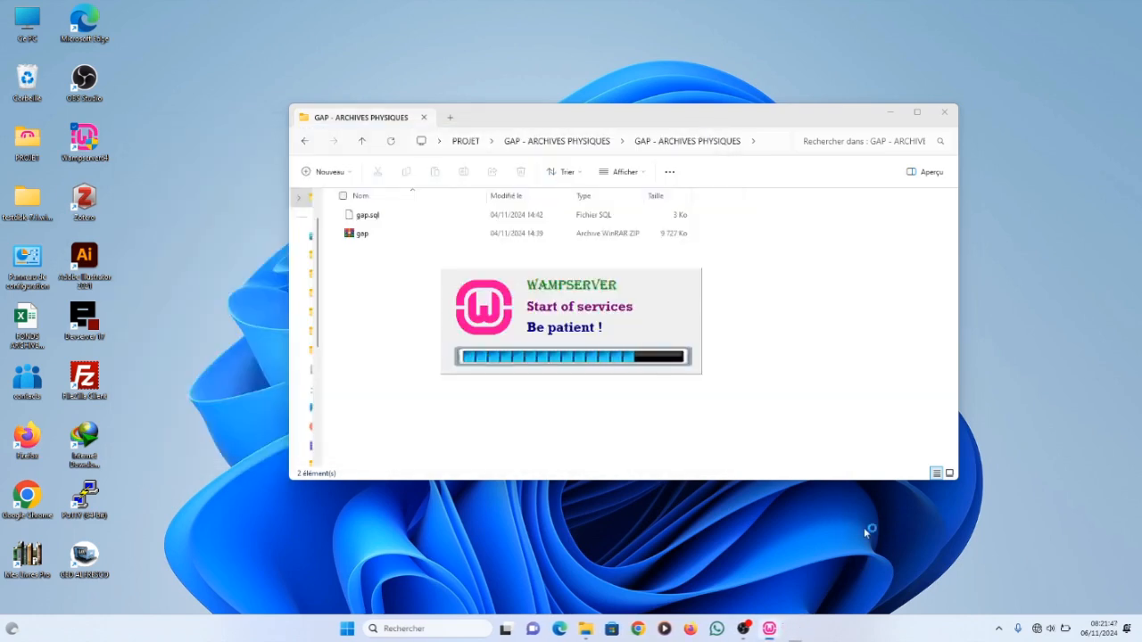
Wait for Wampserver's services to start and open its Localhost home page in a maximized Firefox window.
{"action": "left_click", "coordinate": [999, 629]}
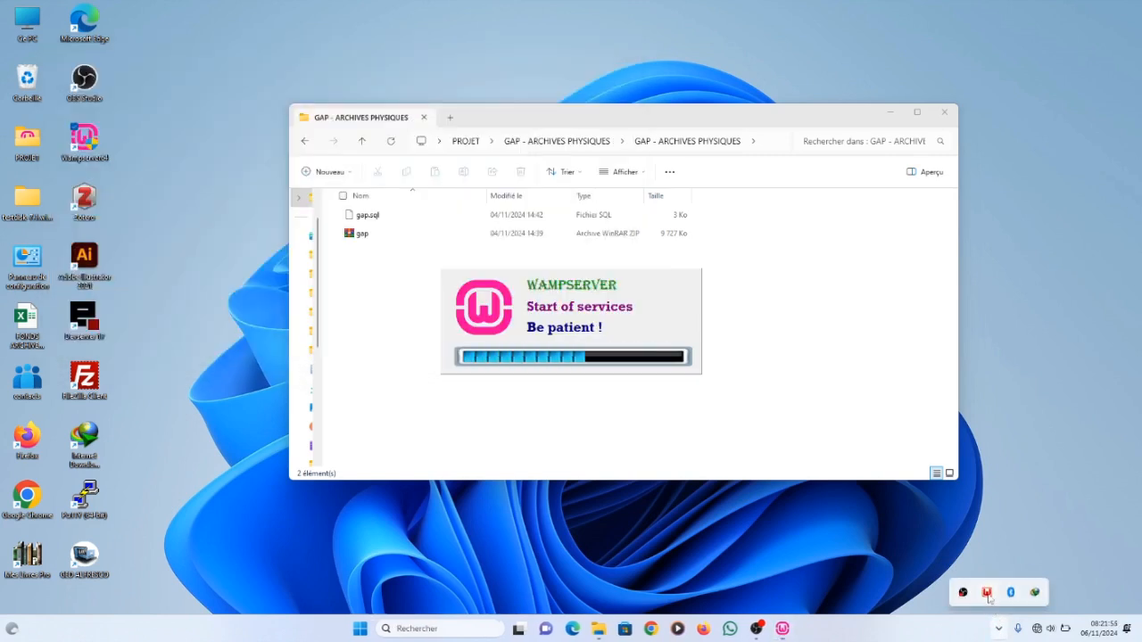
{"action": "mouse_move", "coordinate": [987, 596]}
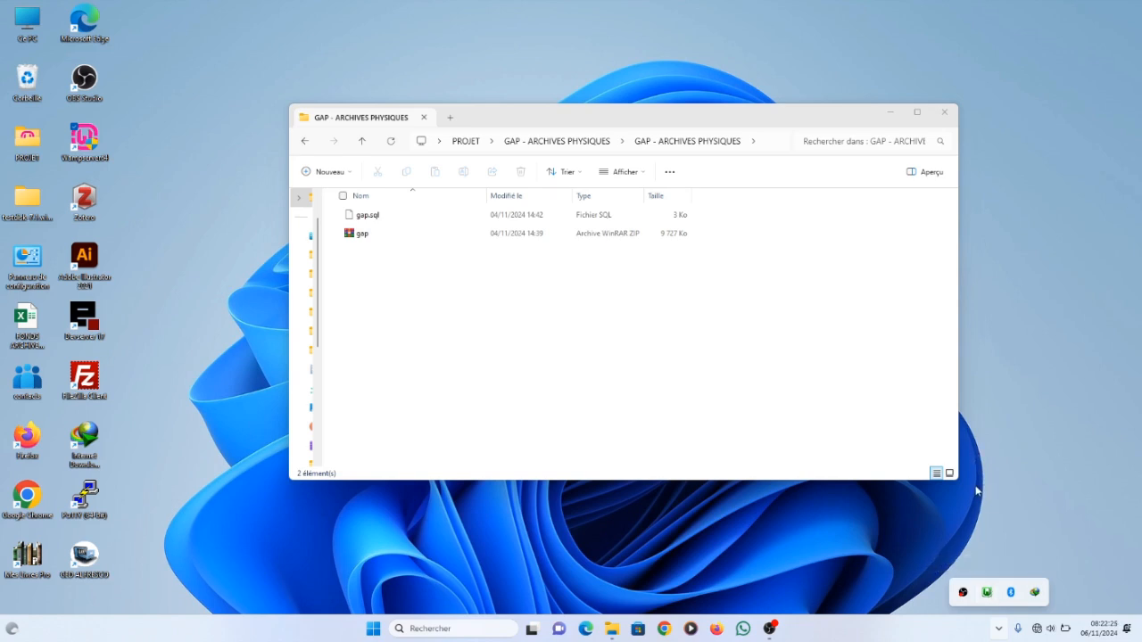
{"action": "left_click", "coordinate": [999, 631]}
{"action": "left_click", "coordinate": [988, 594]}
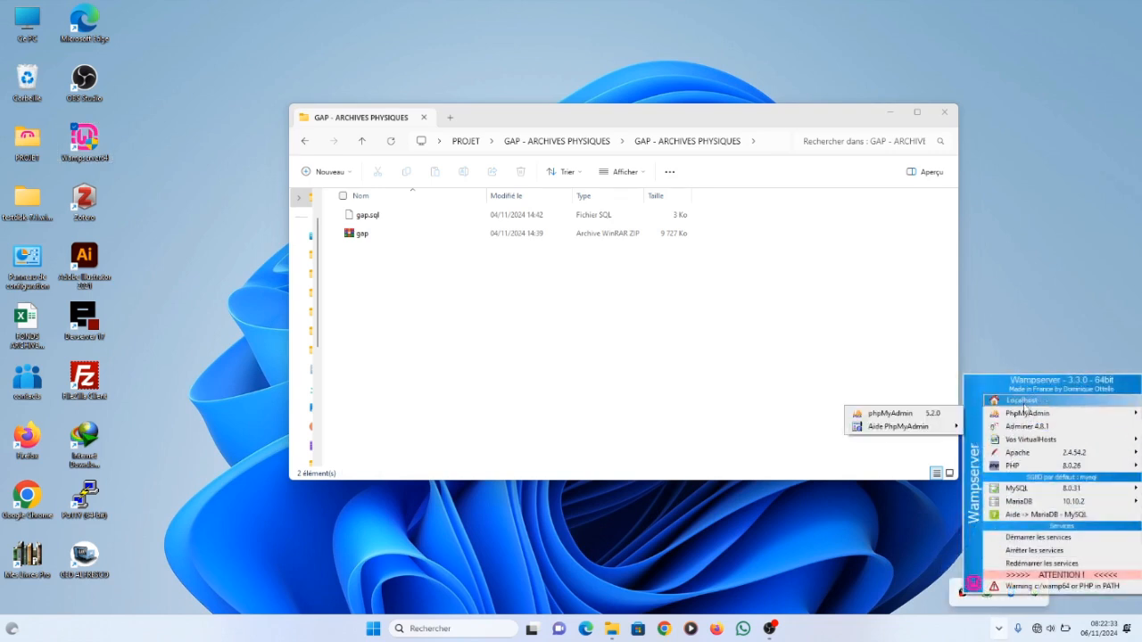
{"action": "left_click", "coordinate": [1022, 401]}
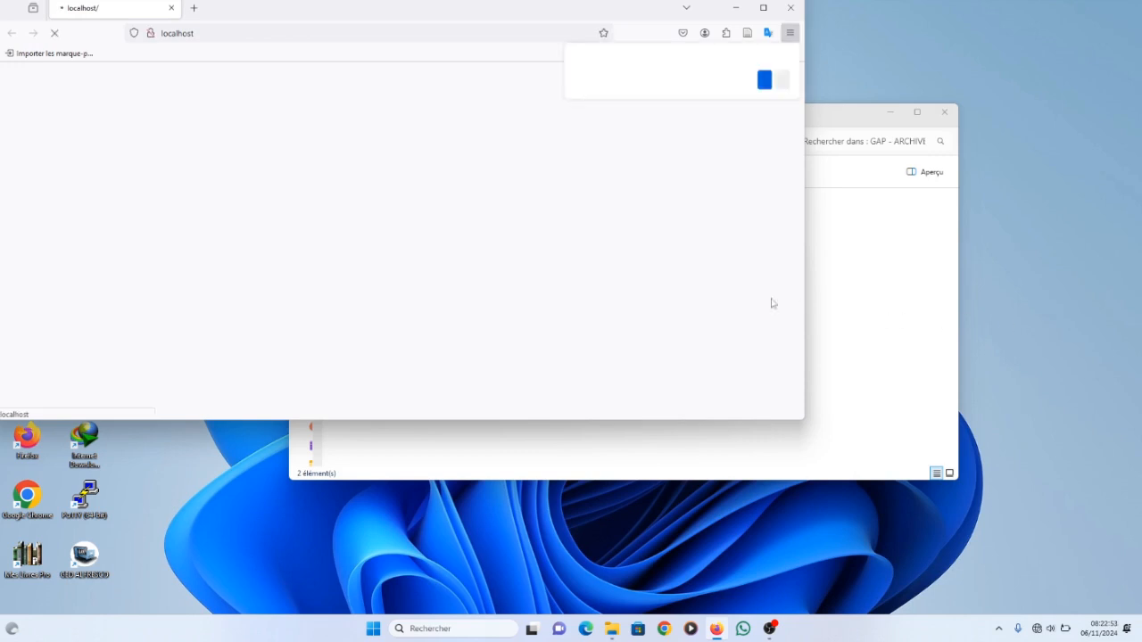
{"action": "left_click", "coordinate": [773, 120]}
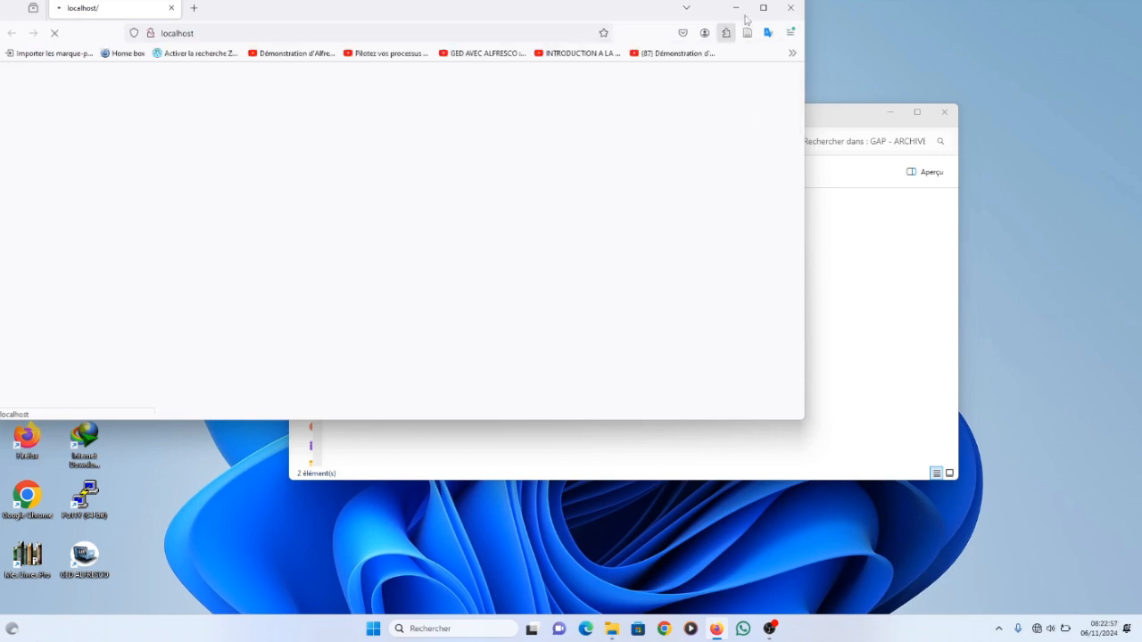
{"action": "left_click", "coordinate": [764, 11]}
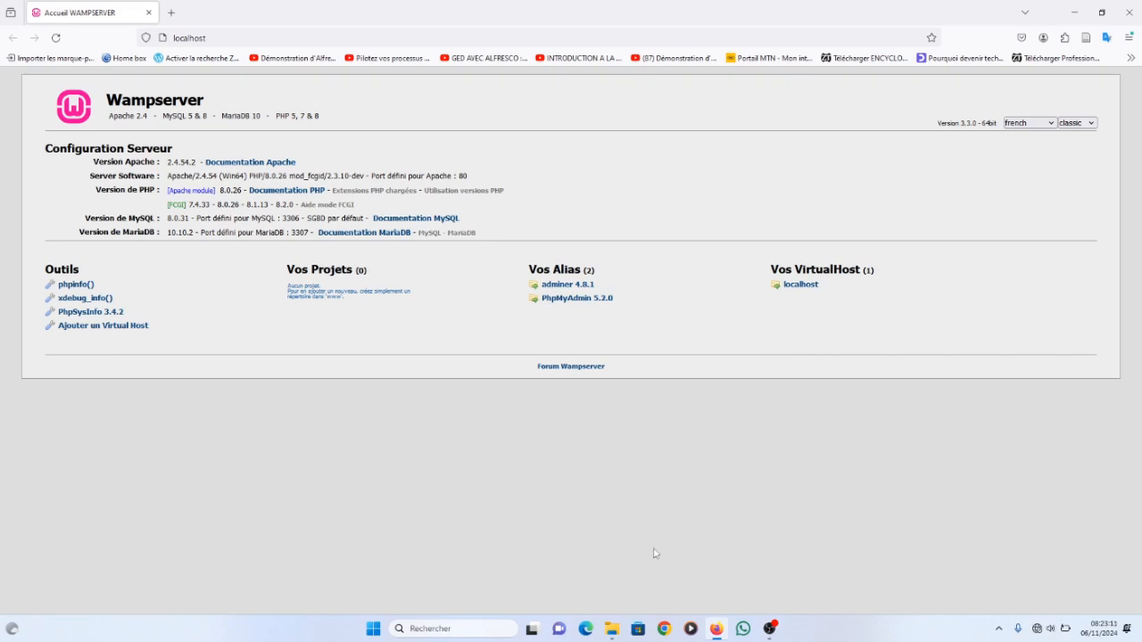
Check the gap.sql file in the extracted archive folder and return to the Wampserver home page.
{"action": "left_click", "coordinate": [612, 629]}
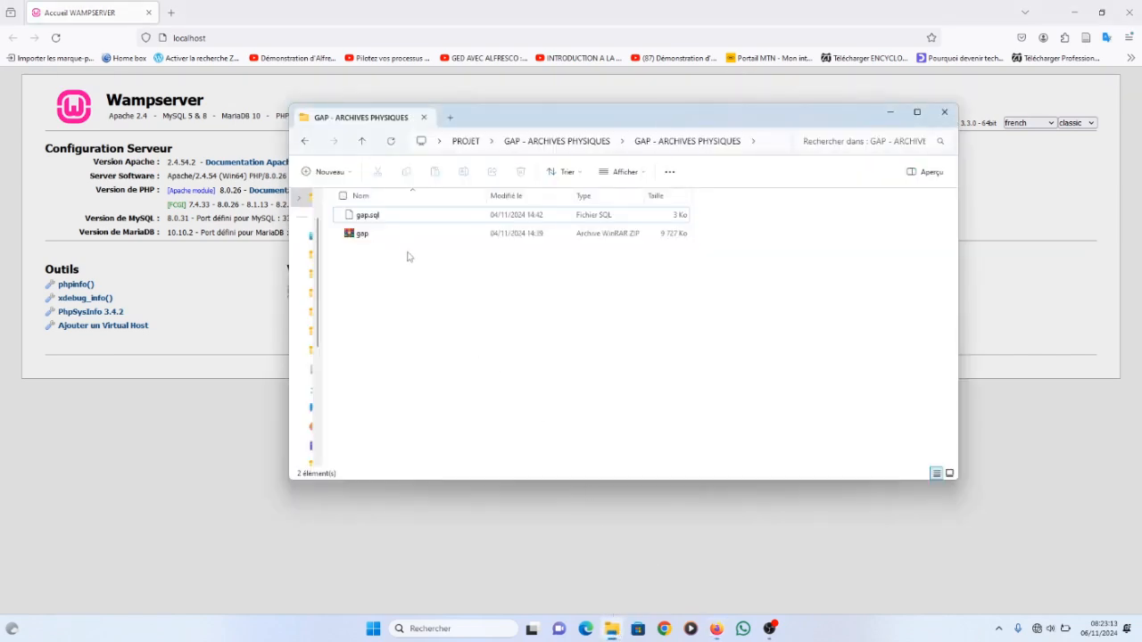
{"action": "left_click", "coordinate": [385, 219]}
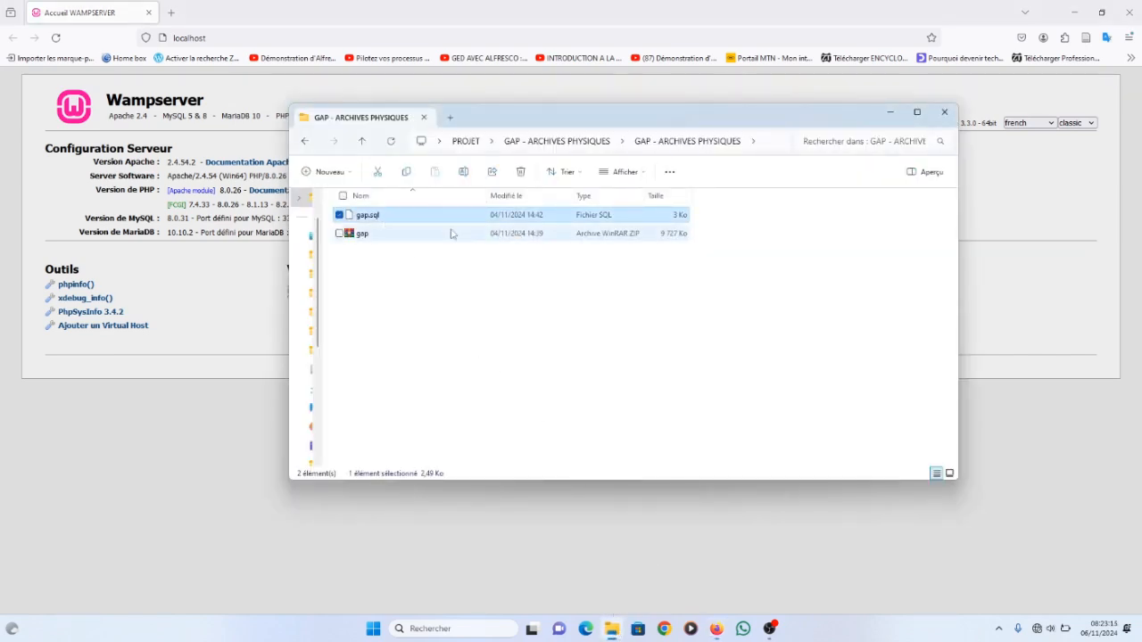
{"action": "left_click", "coordinate": [261, 449]}
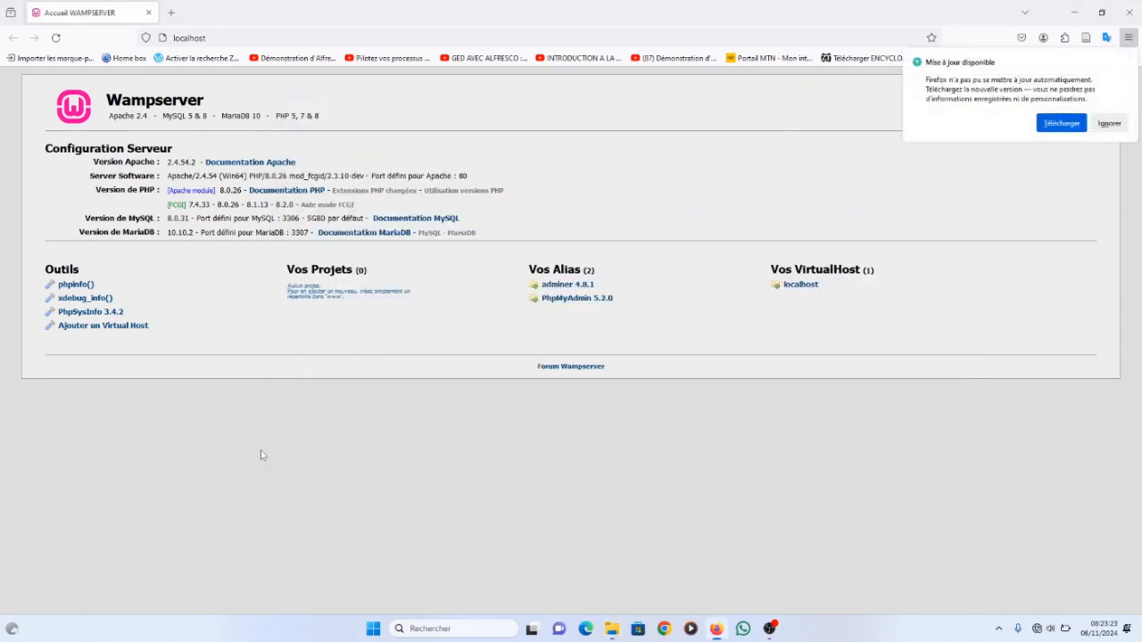
Ignore the Firefox update offer, go to localhost/phpmyadmin/ and sign in to the MySQL server as root.
{"action": "left_click", "coordinate": [1108, 125]}
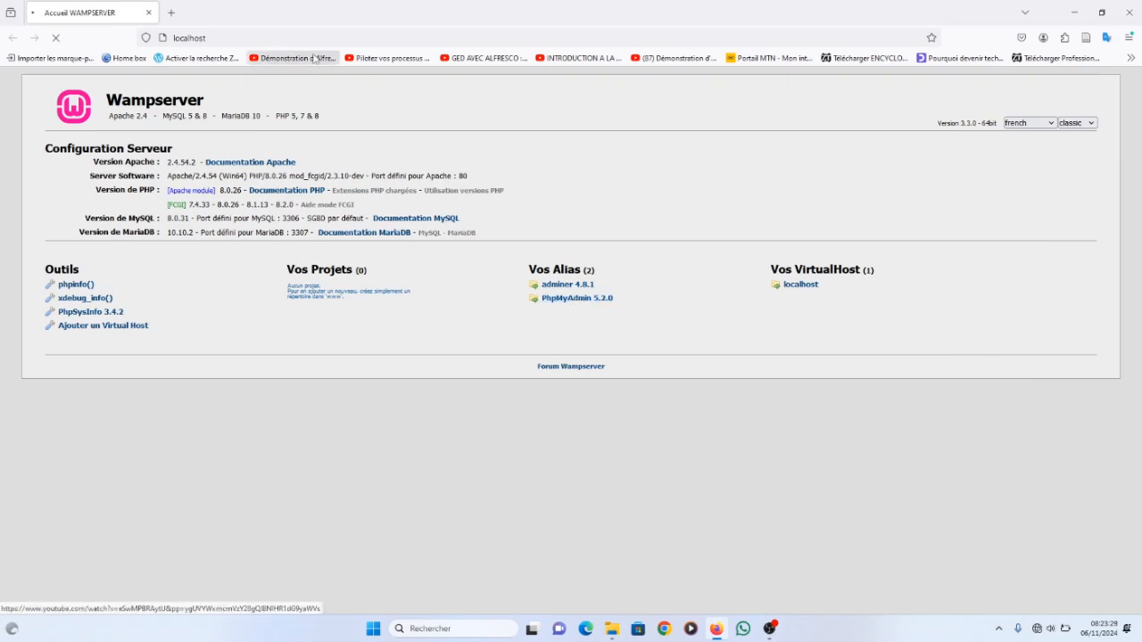
{"action": "left_click", "coordinate": [220, 38]}
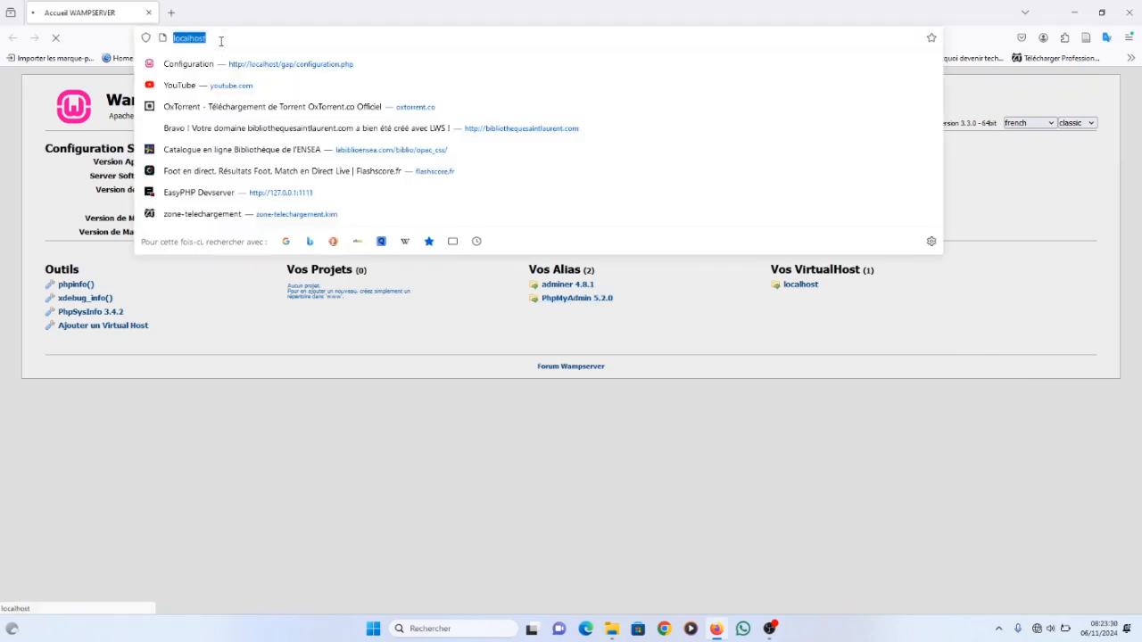
{"action": "left_click", "coordinate": [349, 434]}
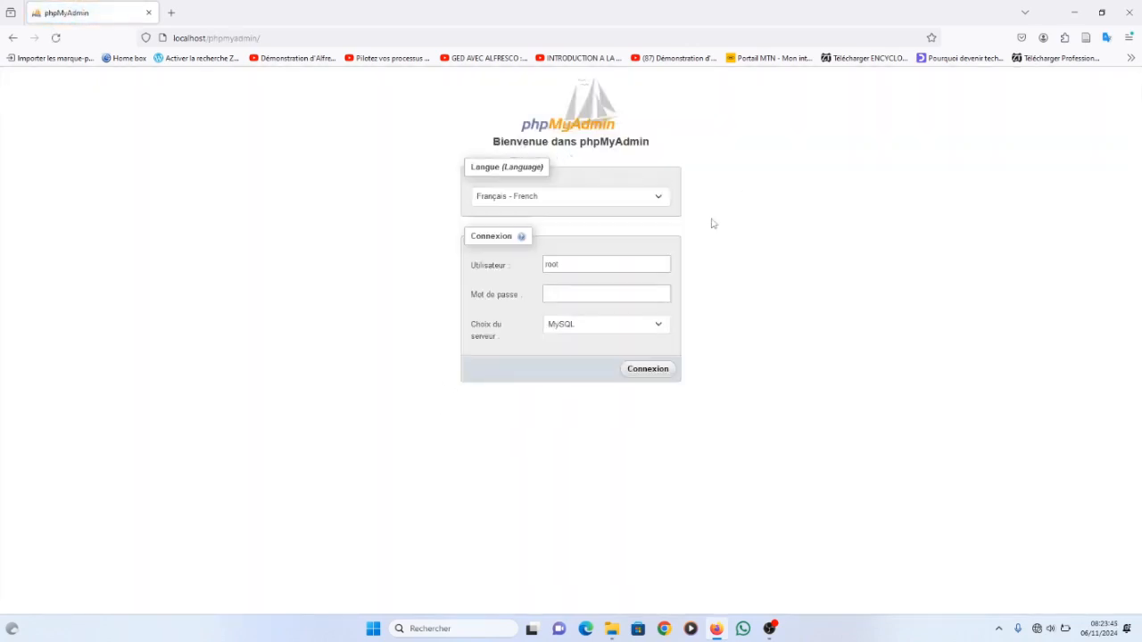
{"action": "left_click", "coordinate": [572, 287]}
{"action": "left_click", "coordinate": [635, 373]}
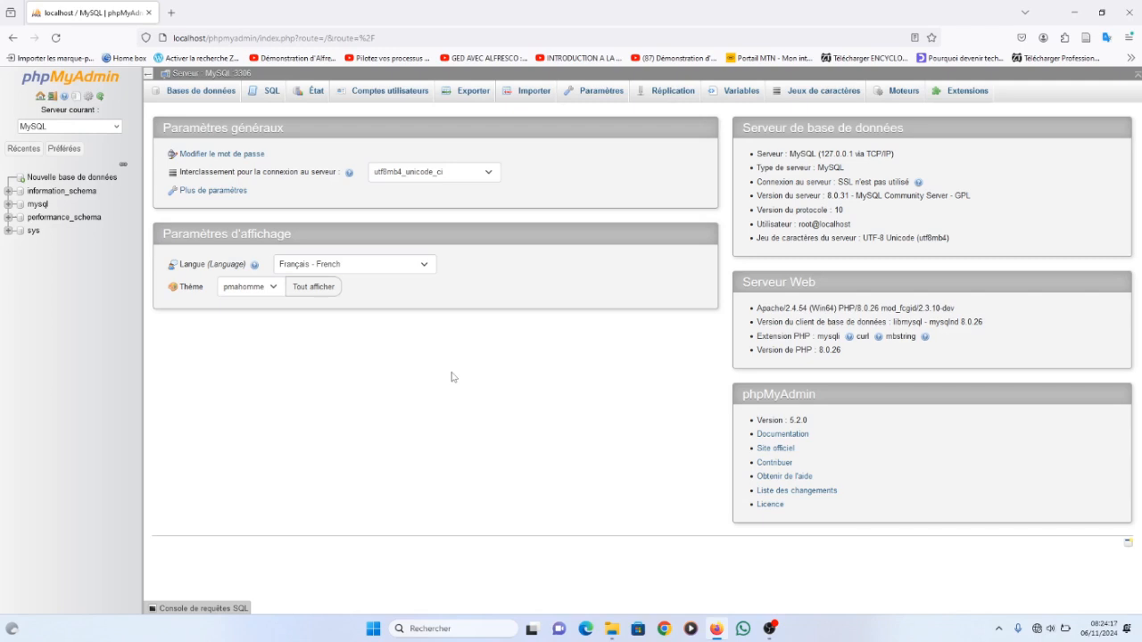
Create a new database called gap with the utf8mb3_general_ci collation.
{"action": "left_click", "coordinate": [45, 178]}
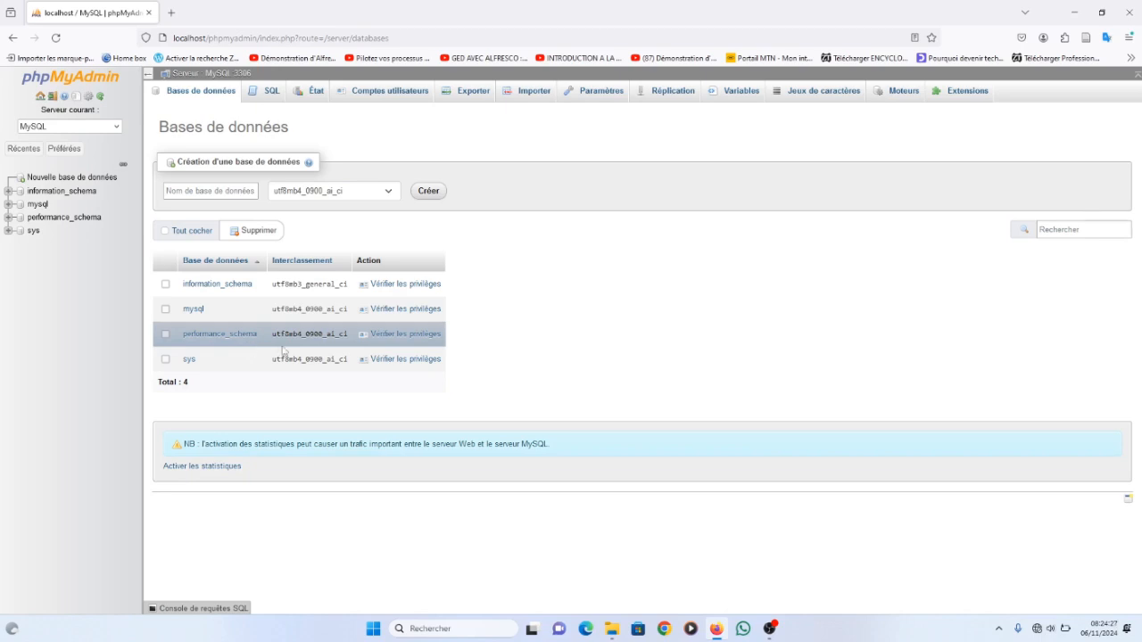
{"action": "left_click", "coordinate": [180, 191]}
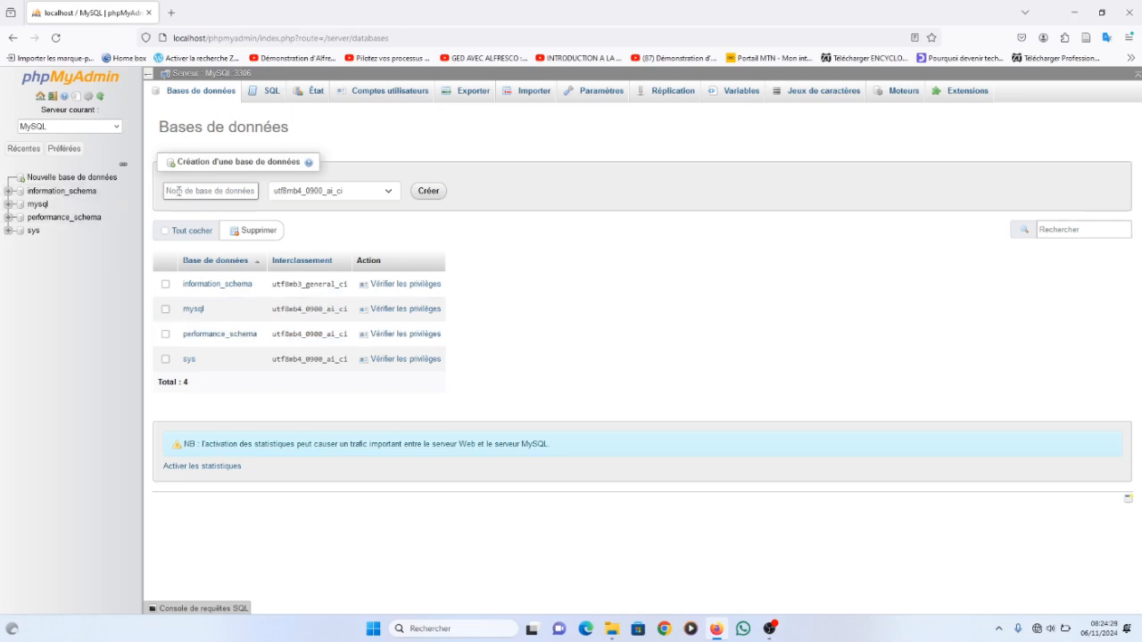
{"action": "type", "text": "gap"}
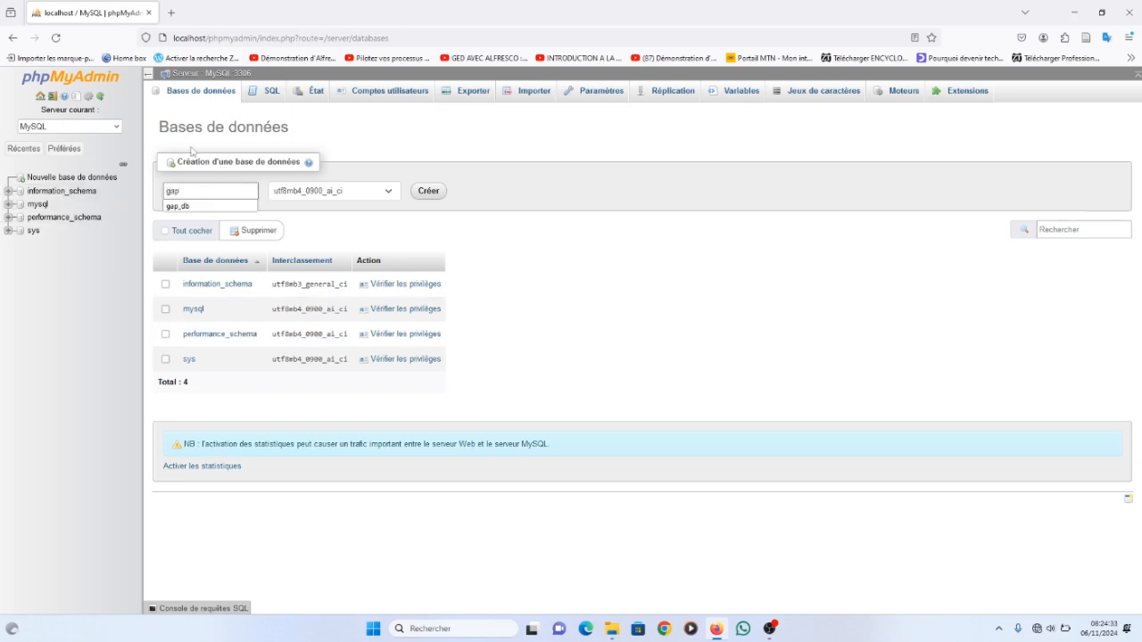
{"action": "left_click", "coordinate": [373, 169]}
{"action": "left_click", "coordinate": [339, 194]}
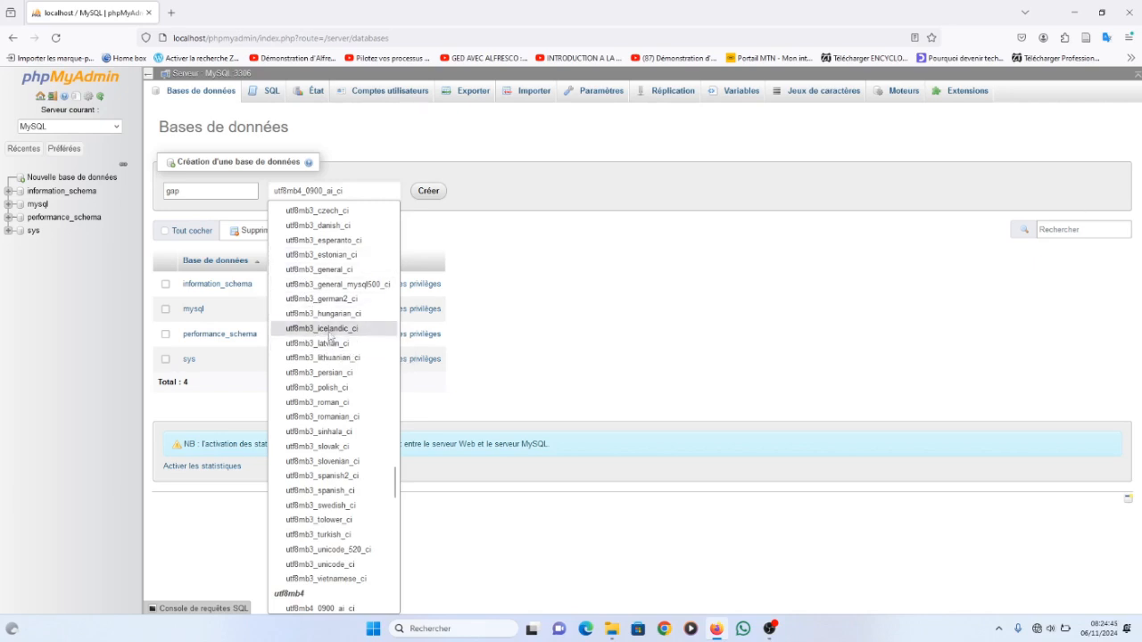
{"action": "left_click", "coordinate": [353, 270]}
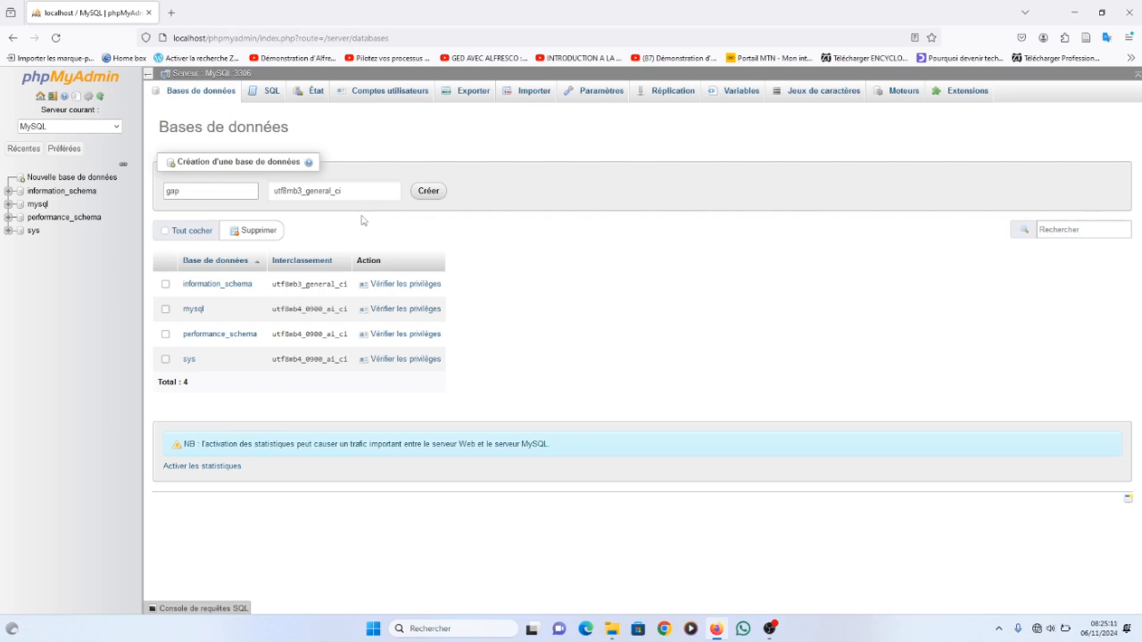
{"action": "left_click", "coordinate": [214, 187]}
{"action": "left_click", "coordinate": [432, 193]}
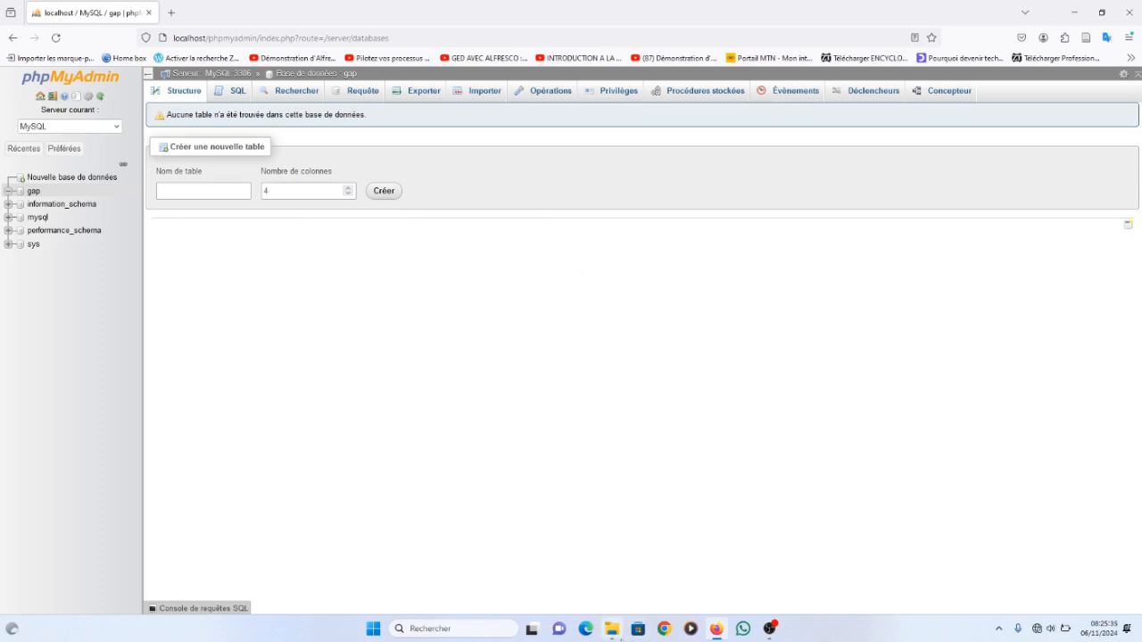
Check gap.sql in the extracted archive folder, return to phpMyAdmin and open the import page for the gap database.
{"action": "left_click", "coordinate": [612, 628]}
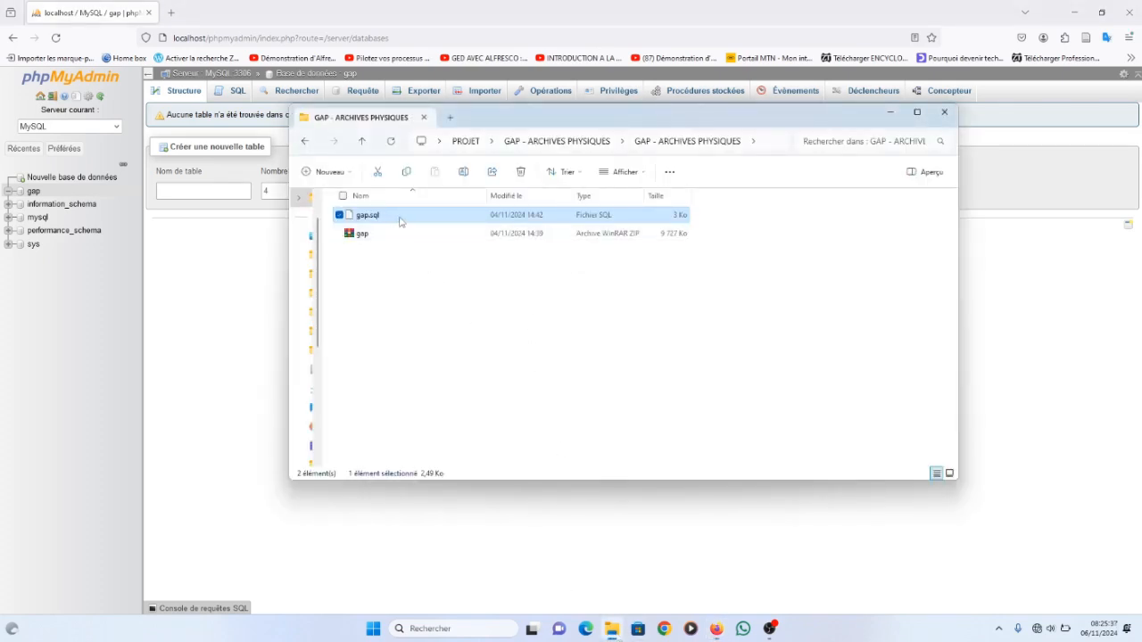
{"action": "left_click", "coordinate": [200, 294]}
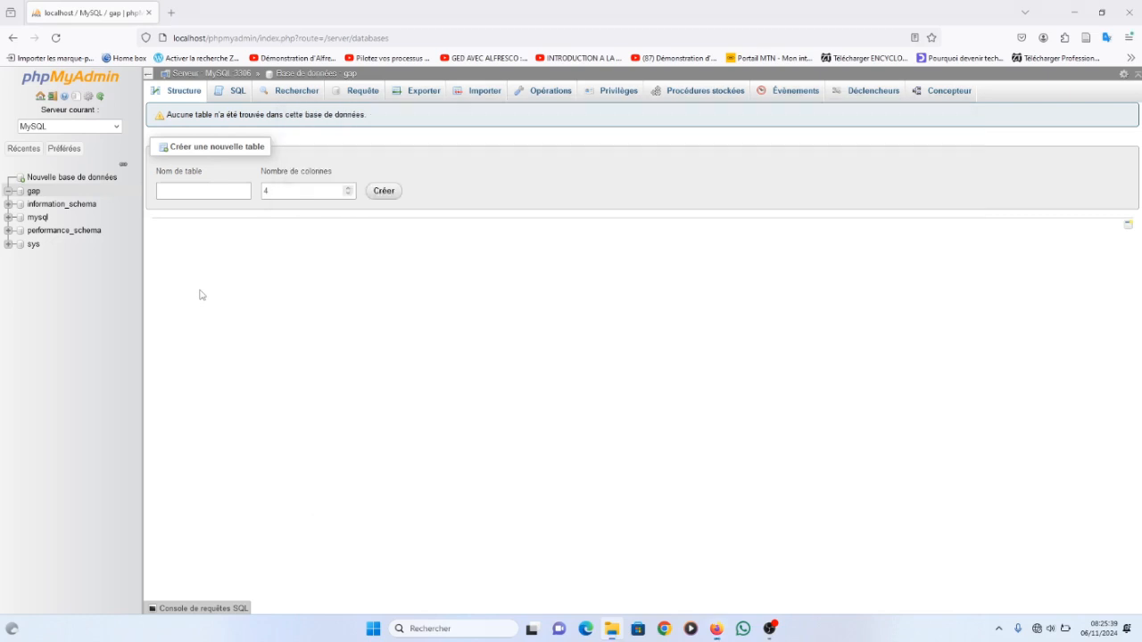
{"action": "left_click", "coordinate": [481, 93]}
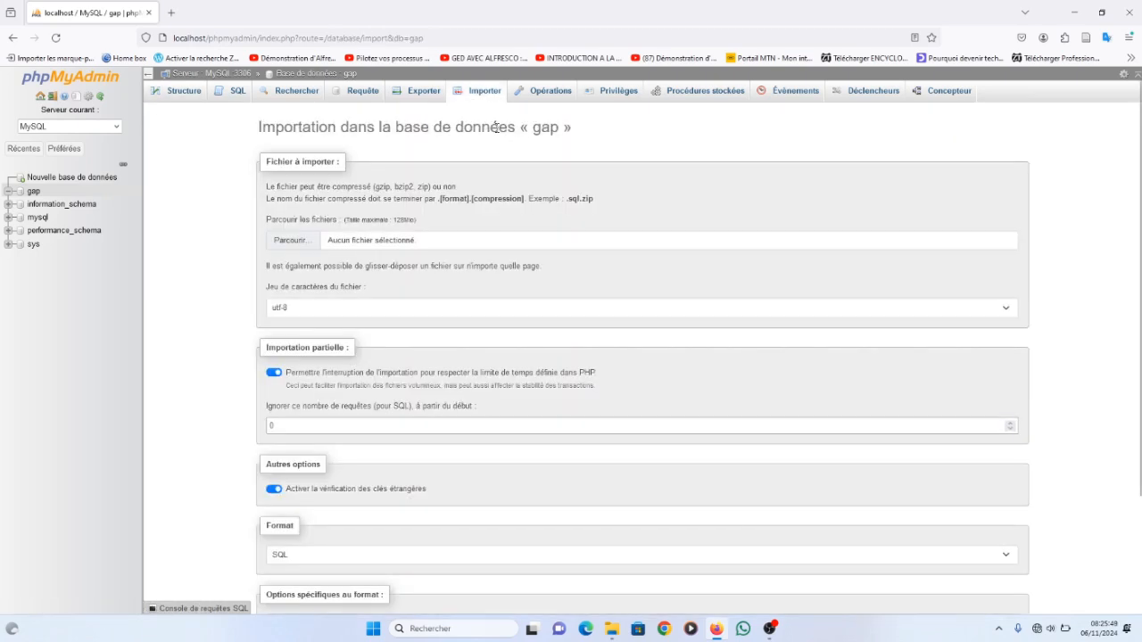
{"action": "left_click", "coordinate": [323, 245]}
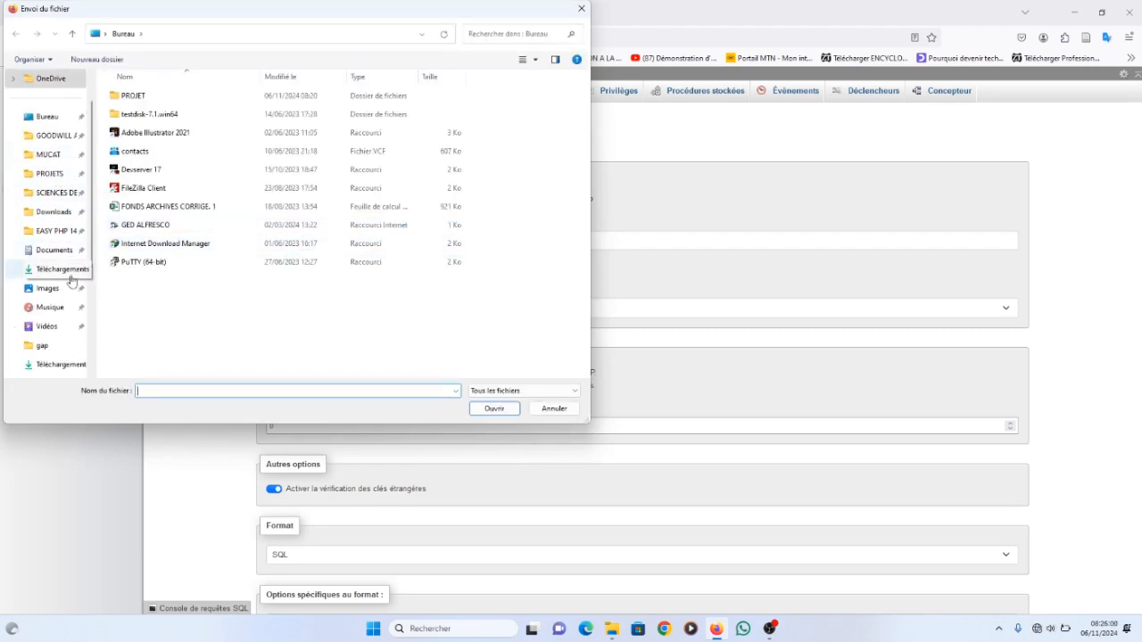
{"action": "left_click", "coordinate": [48, 117]}
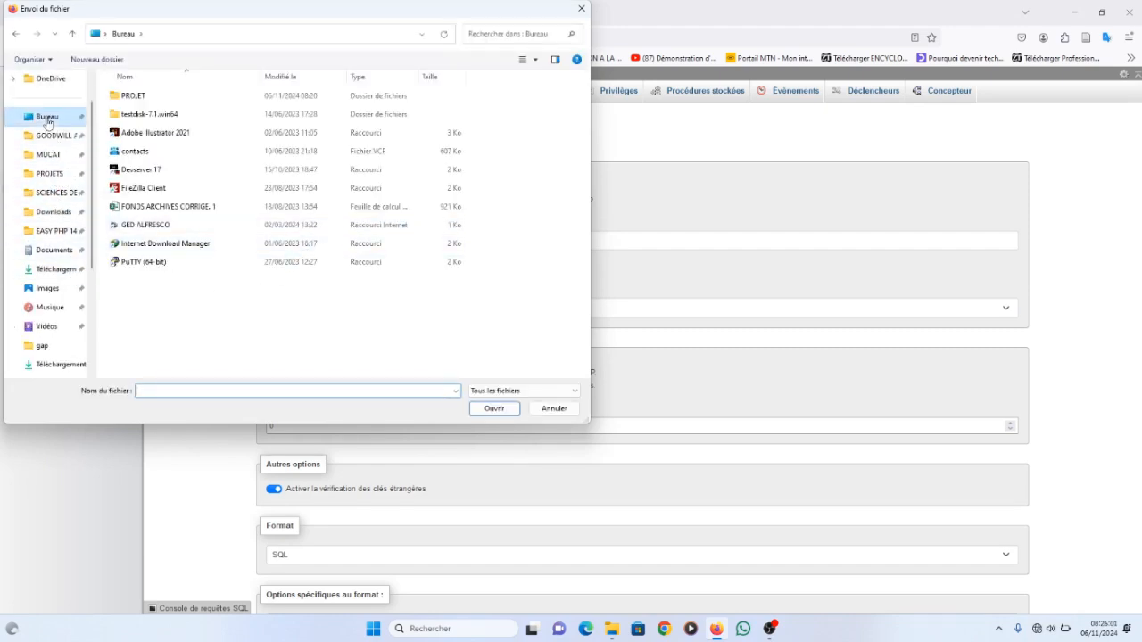
{"action": "double_click", "coordinate": [148, 98]}
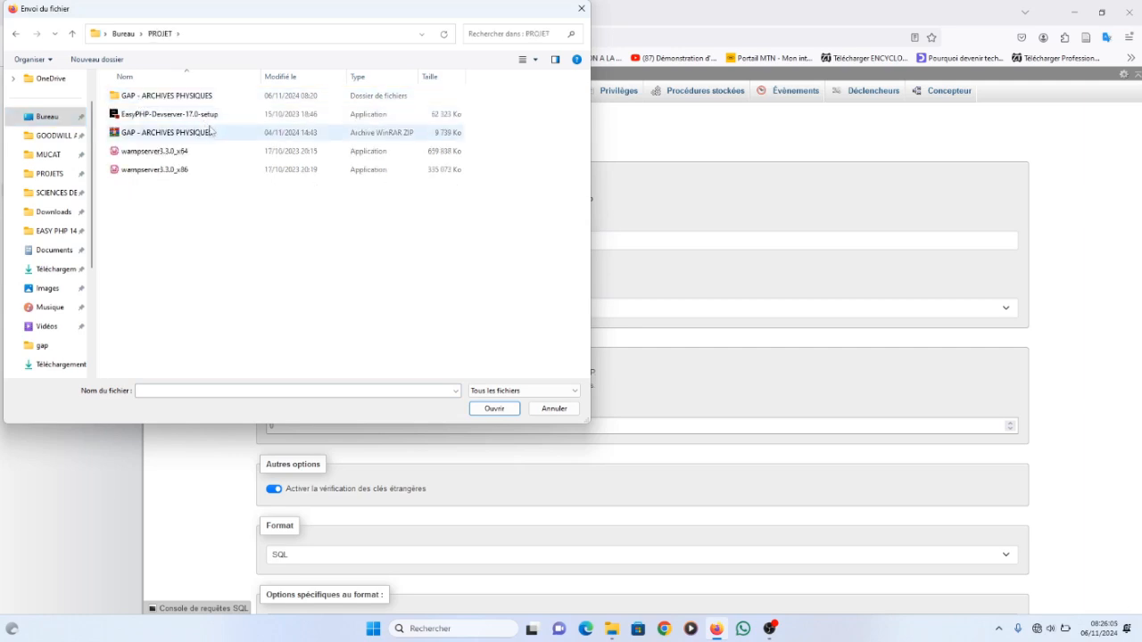
{"action": "double_click", "coordinate": [165, 97]}
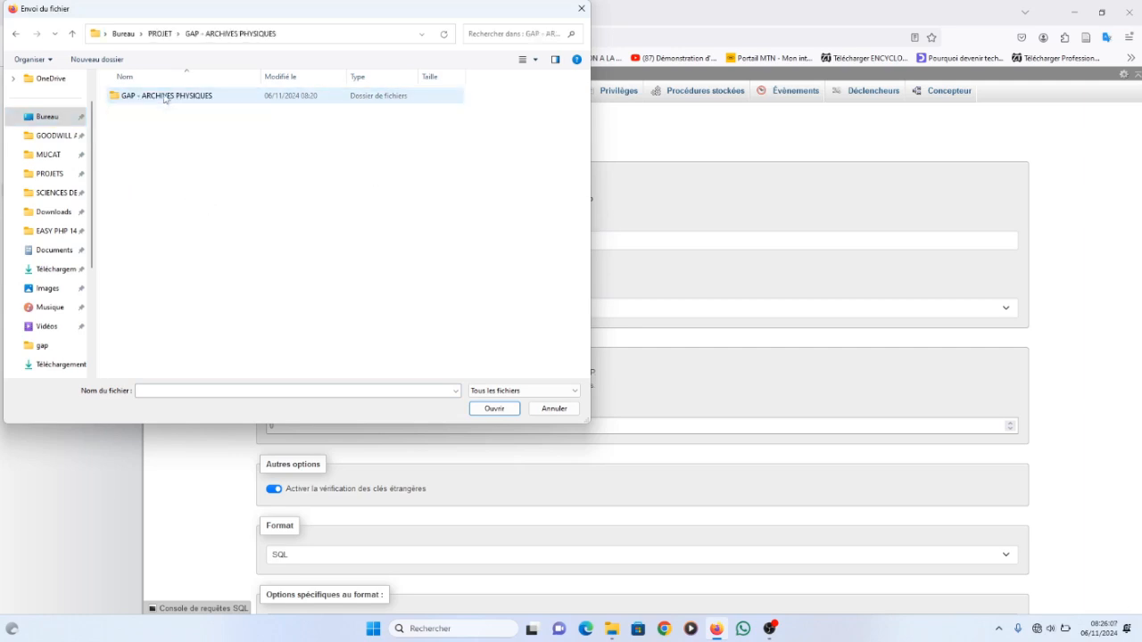
{"action": "double_click", "coordinate": [167, 97]}
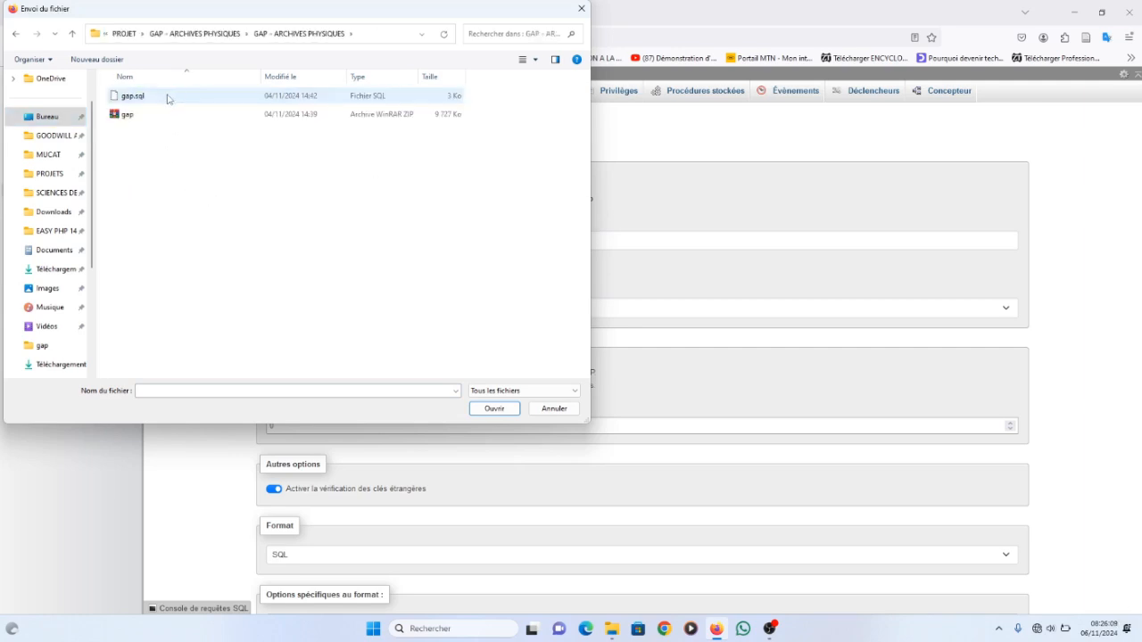
{"action": "left_click", "coordinate": [143, 100]}
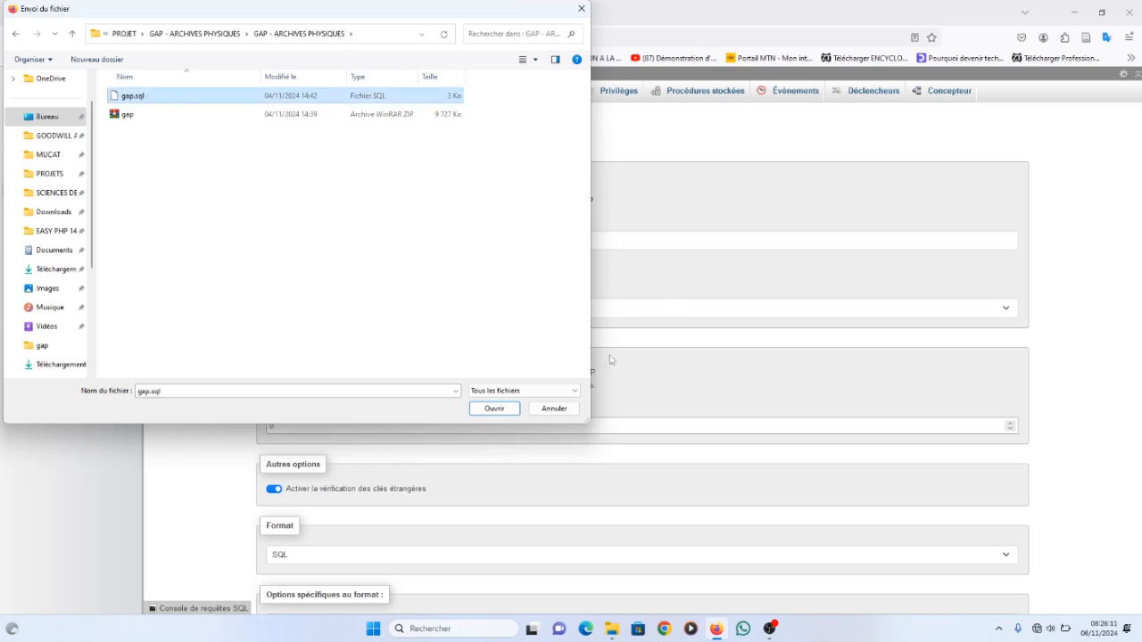
{"action": "left_click", "coordinate": [554, 408]}
Drop gap.sql from the archive folder onto the gap database's import page and dismiss the upload status window.
{"action": "mouse_move", "coordinate": [603, 631]}
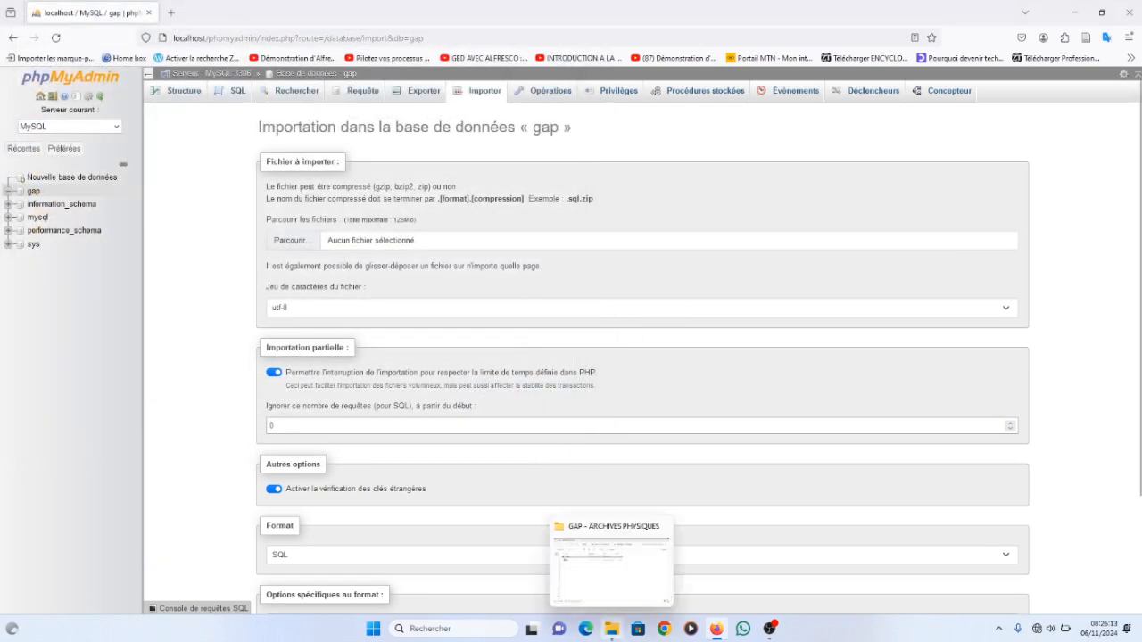
{"action": "left_click", "coordinate": [601, 569]}
{"action": "left_click_drag", "start_coordinate": [539, 123], "coordinate": [817, 192]}
{"action": "left_click_drag", "start_coordinate": [650, 283], "coordinate": [409, 247]}
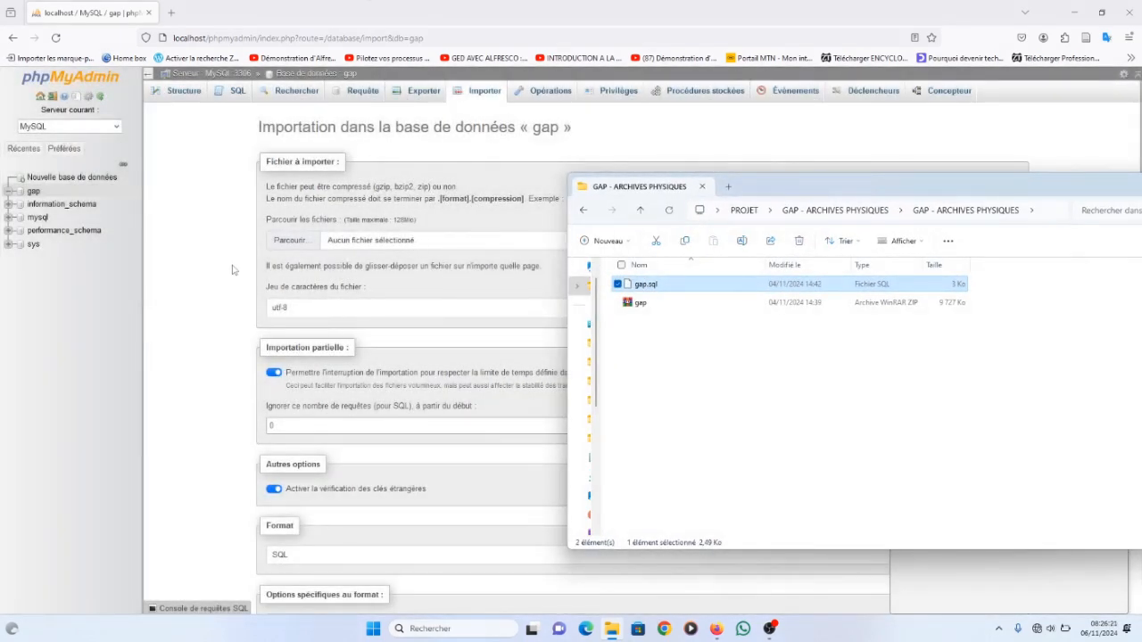
{"action": "left_click", "coordinate": [204, 284]}
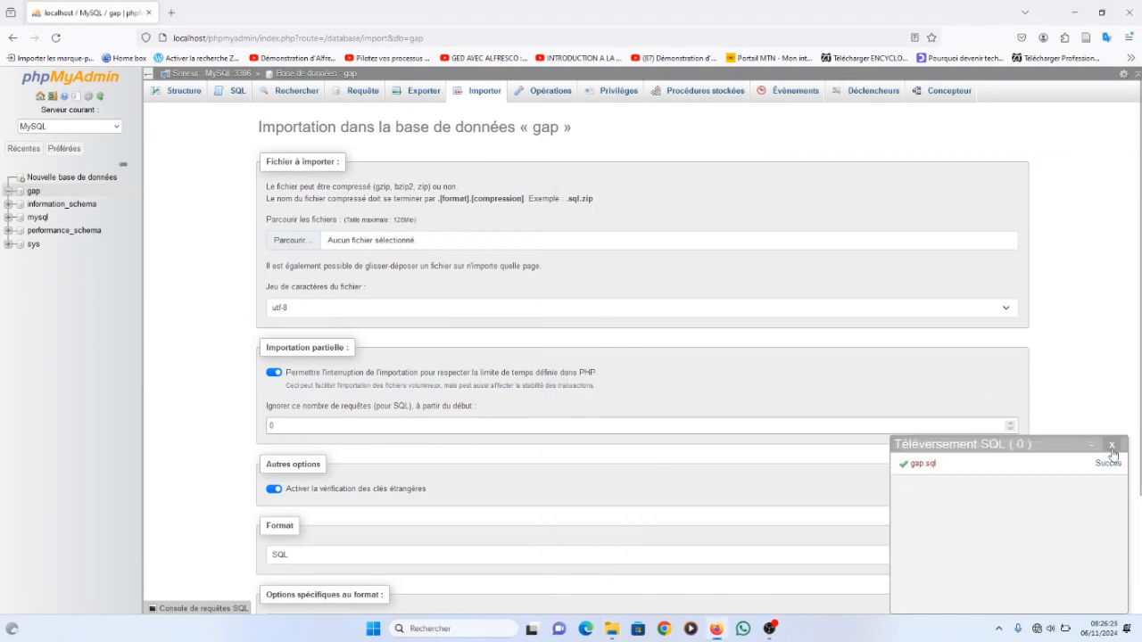
{"action": "left_click", "coordinate": [1112, 445]}
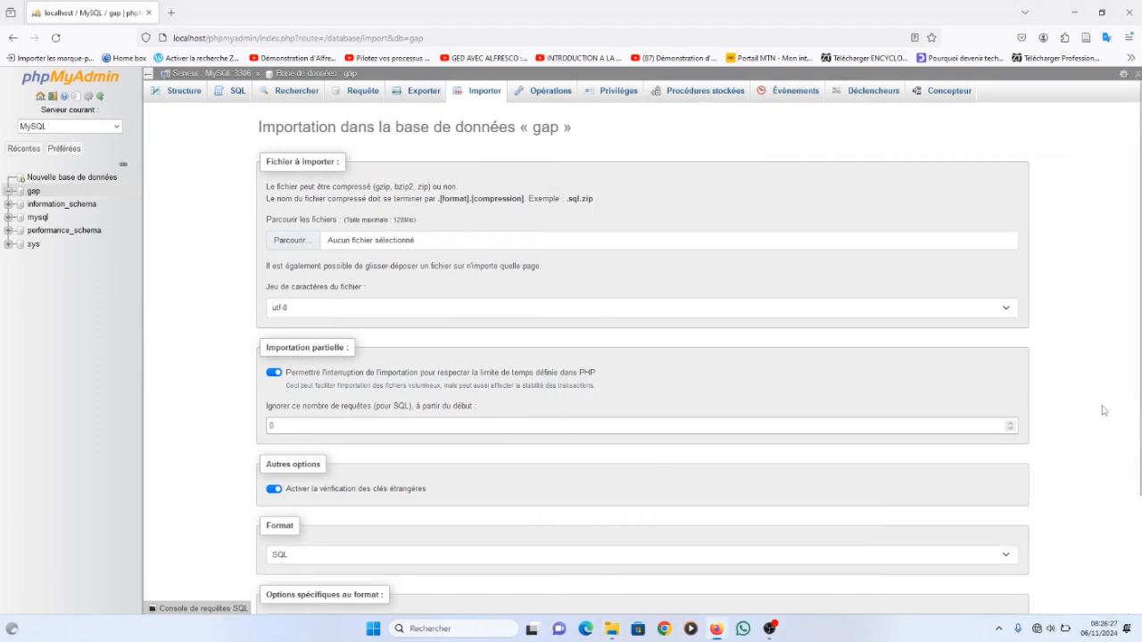
Choose gap.sql from the nested GAP - ARCHIVES PHYSIQUES folders inside PROJET on the desktop as the file to import.
{"action": "left_click", "coordinate": [290, 249]}
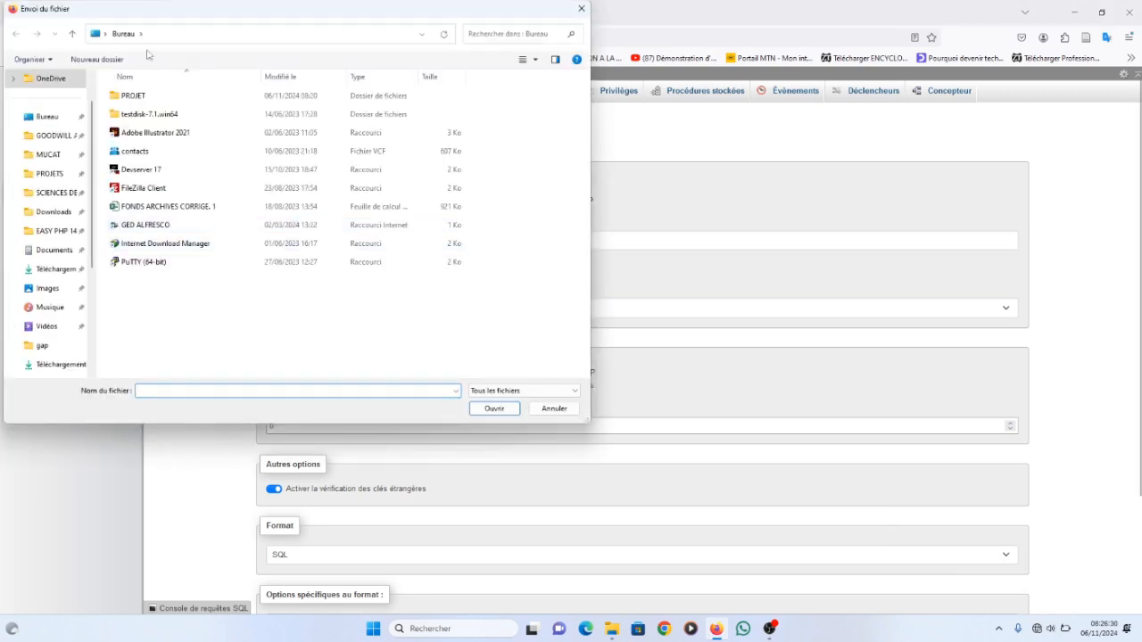
{"action": "double_click", "coordinate": [134, 95]}
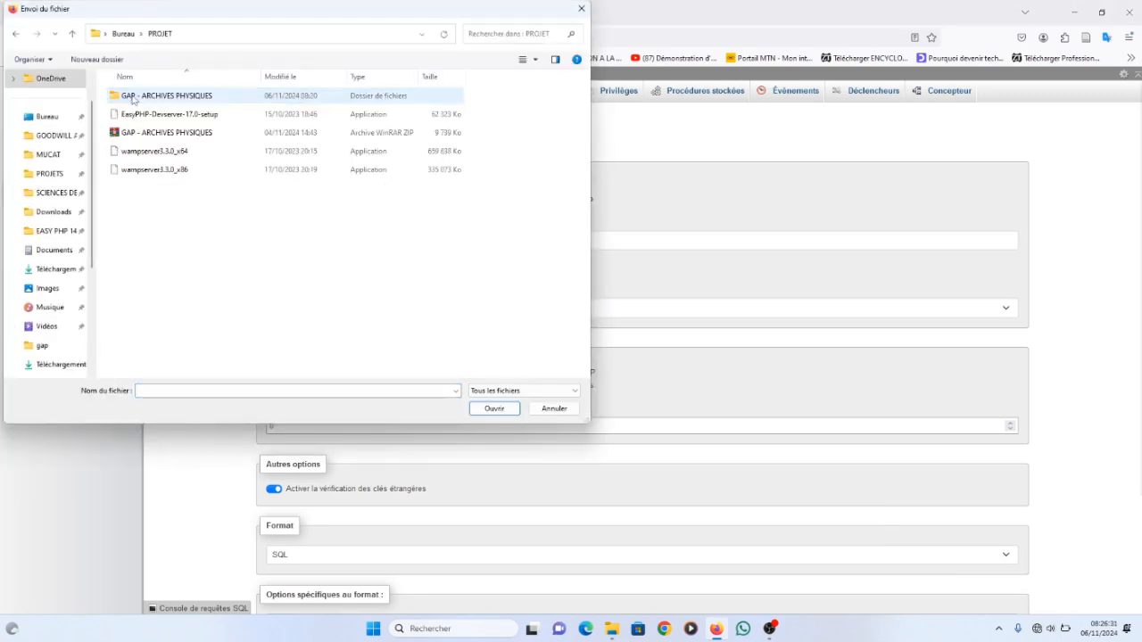
{"action": "double_click", "coordinate": [200, 100]}
{"action": "left_click", "coordinate": [178, 102]}
{"action": "double_click", "coordinate": [178, 103]}
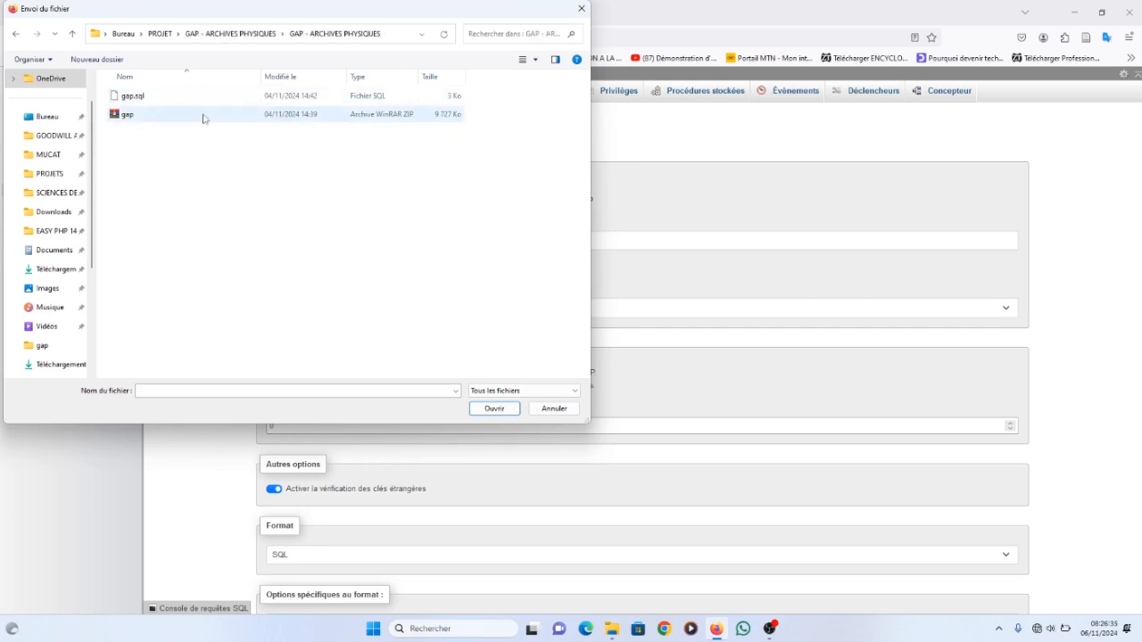
{"action": "left_click", "coordinate": [163, 97]}
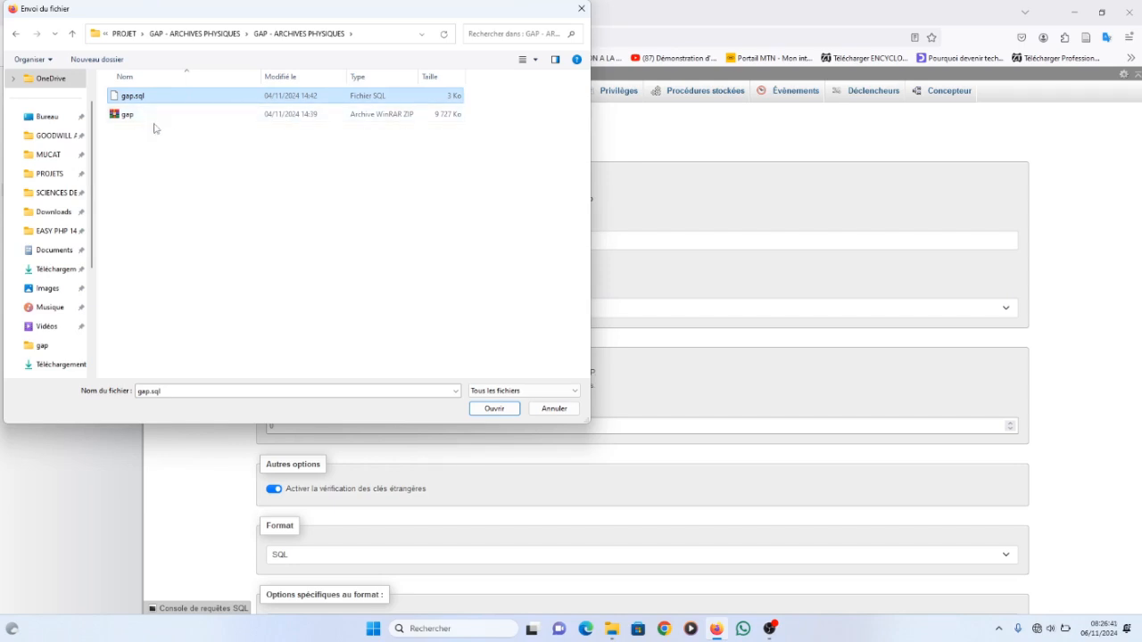
{"action": "left_click", "coordinate": [494, 408]}
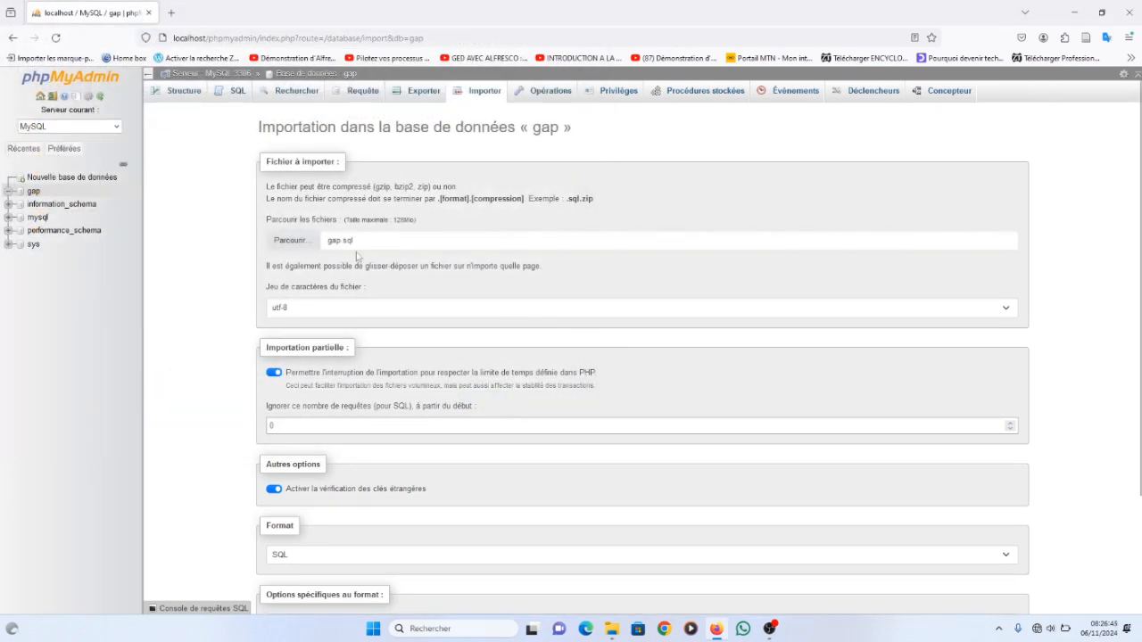
Import the chosen file into the gap database with the default options and open the database's structure.
{"action": "scroll", "coordinate": [573, 296], "scroll_direction": "down", "scroll_amount": 3}
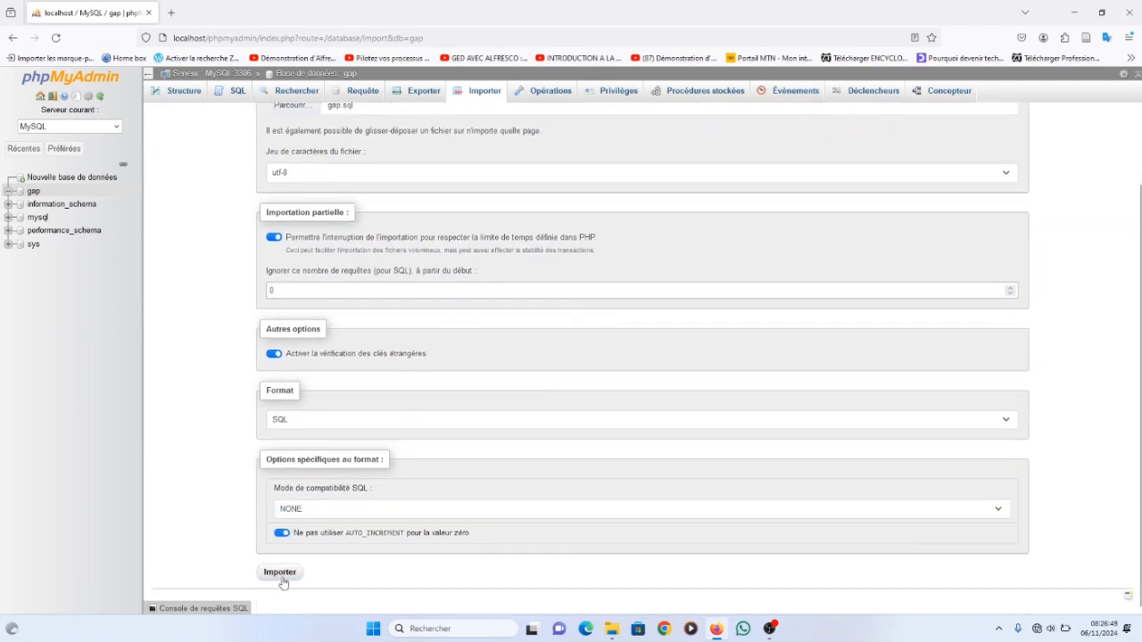
{"action": "left_click", "coordinate": [280, 574]}
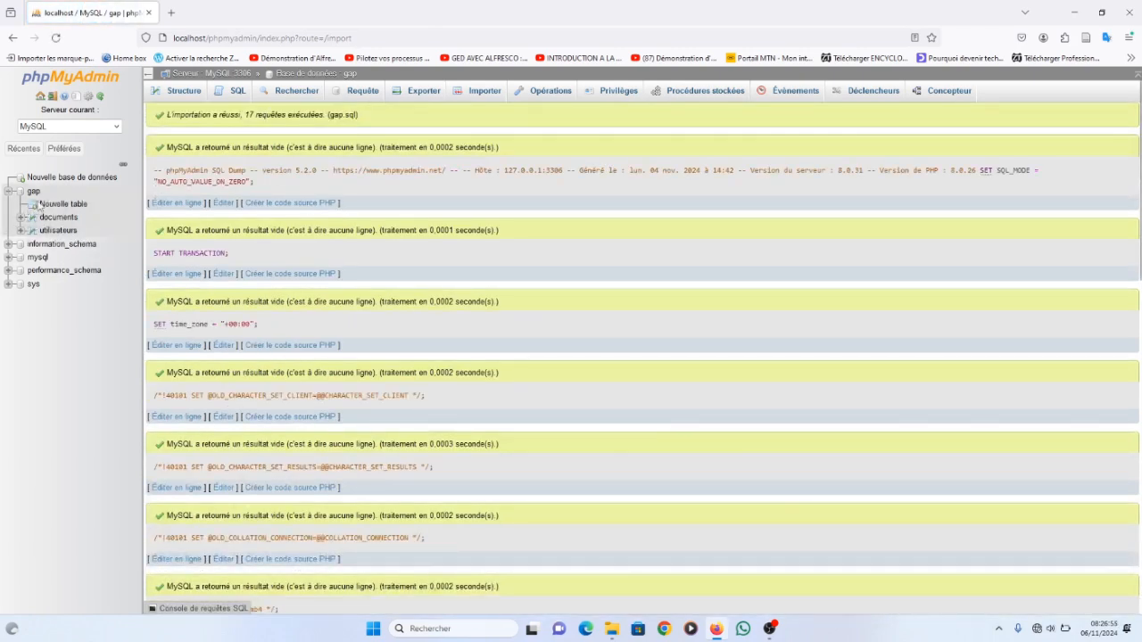
{"action": "left_click", "coordinate": [33, 192]}
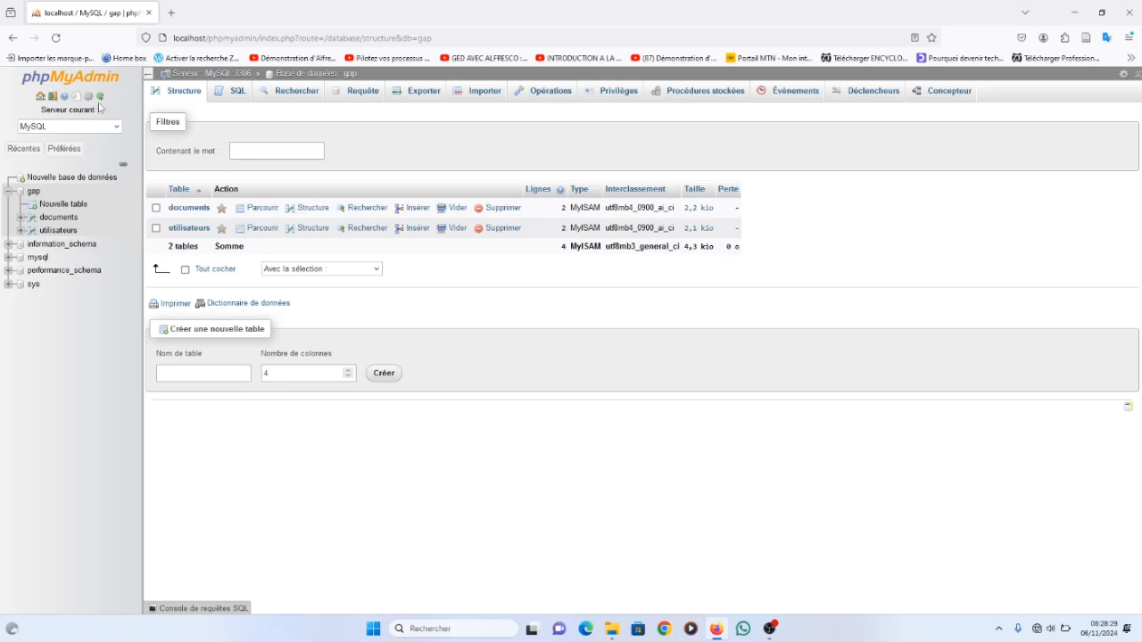
Replace the phpMyAdmin tab with a blank one, then open the gap ZIP archive in WinRAR and select its gap folder.
{"action": "left_click", "coordinate": [172, 13]}
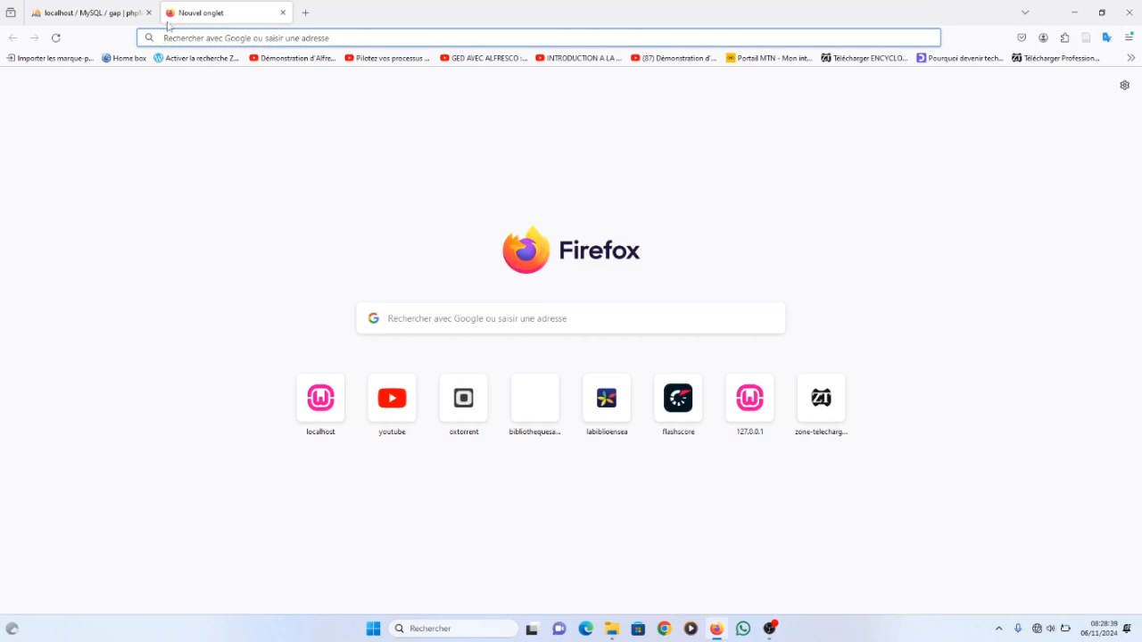
{"action": "left_click", "coordinate": [149, 13]}
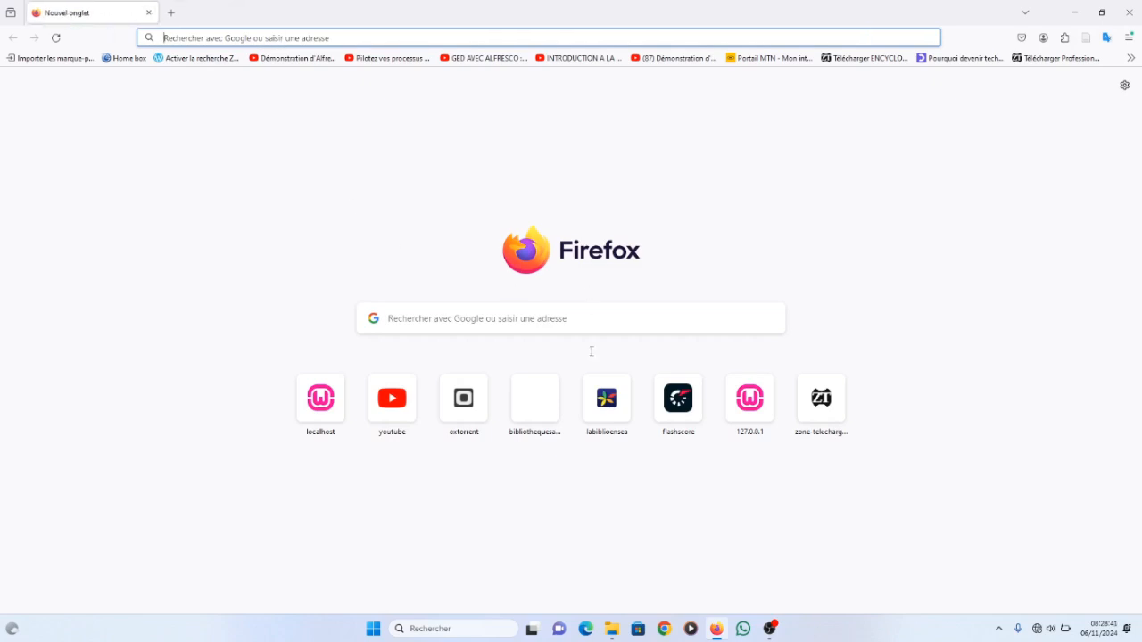
{"action": "mouse_move", "coordinate": [612, 628]}
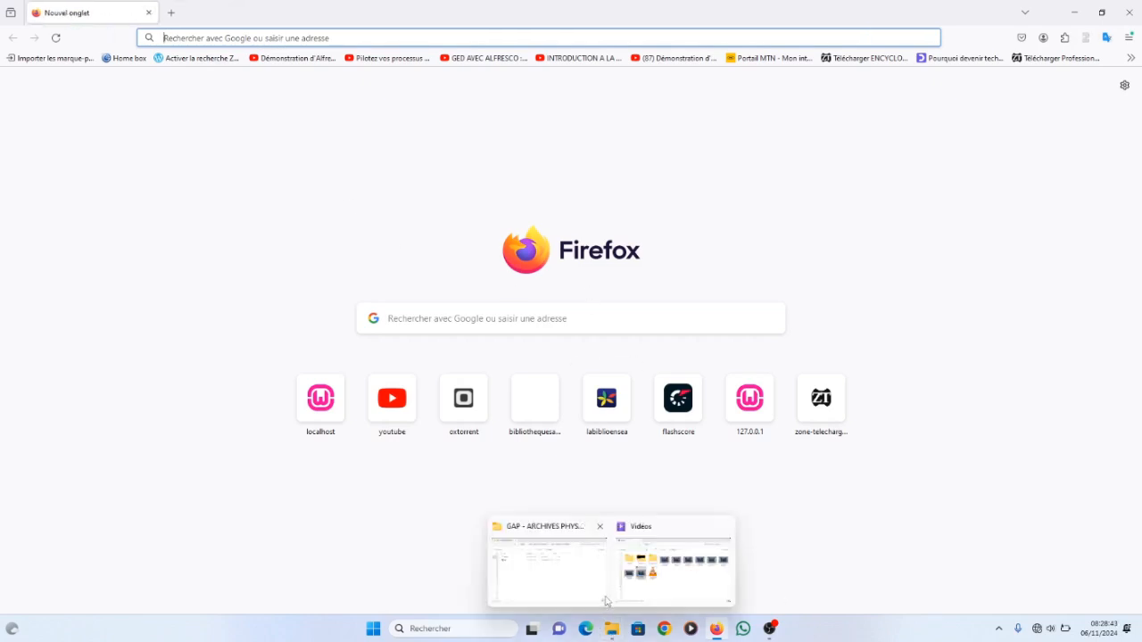
{"action": "left_click", "coordinate": [606, 602]}
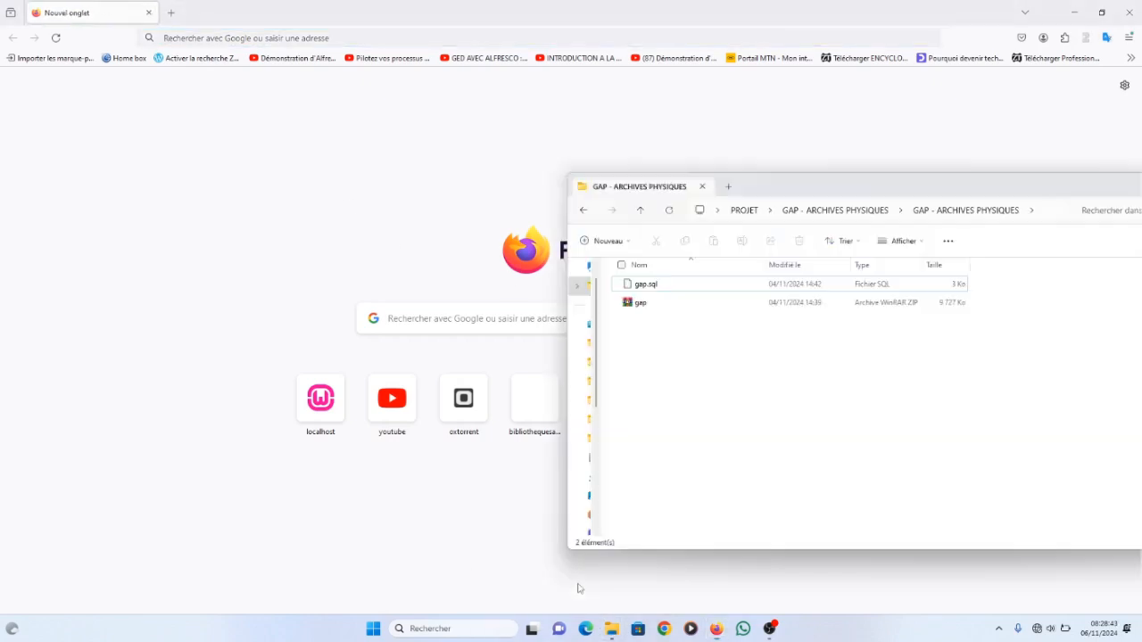
{"action": "double_click", "coordinate": [640, 304]}
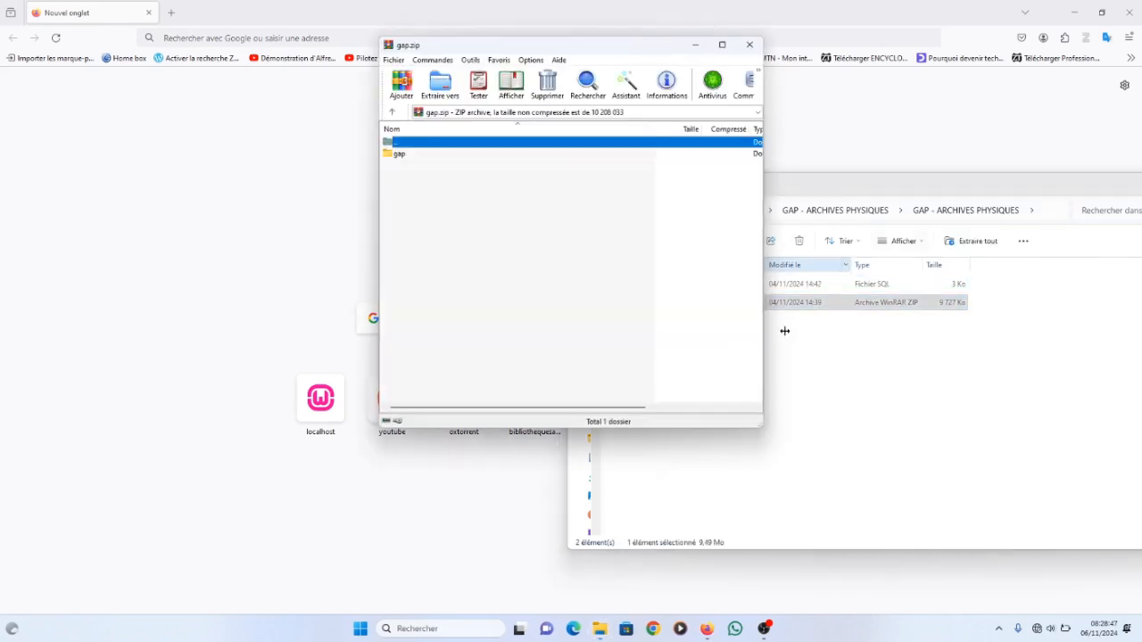
{"action": "left_click", "coordinate": [401, 158]}
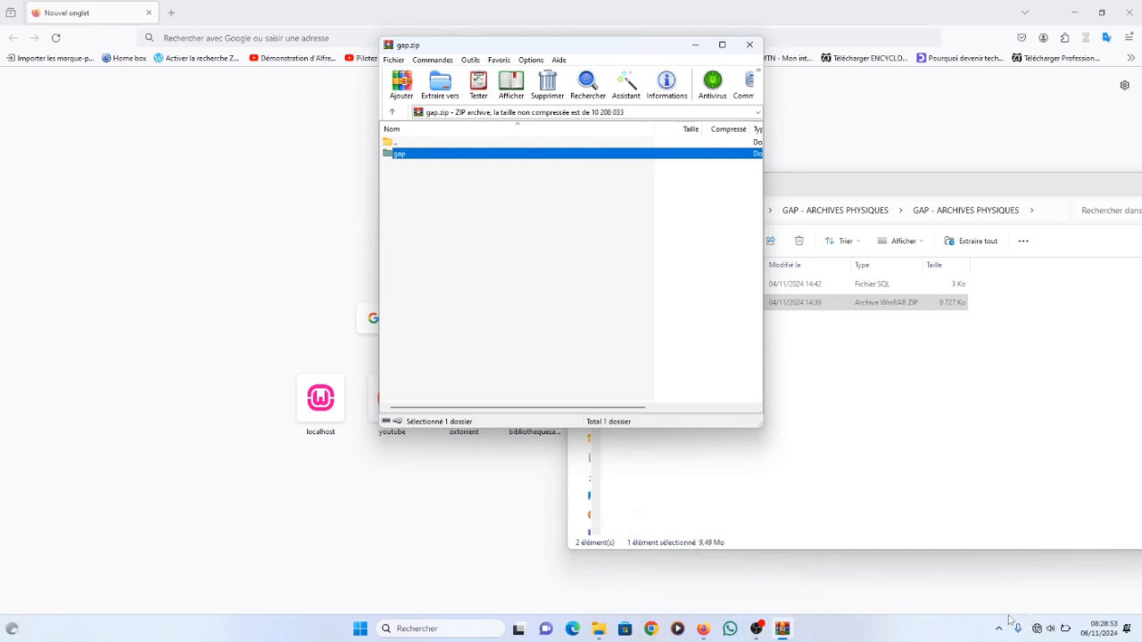
{"action": "mouse_move", "coordinate": [598, 628]}
{"action": "key", "text": "super+e"}
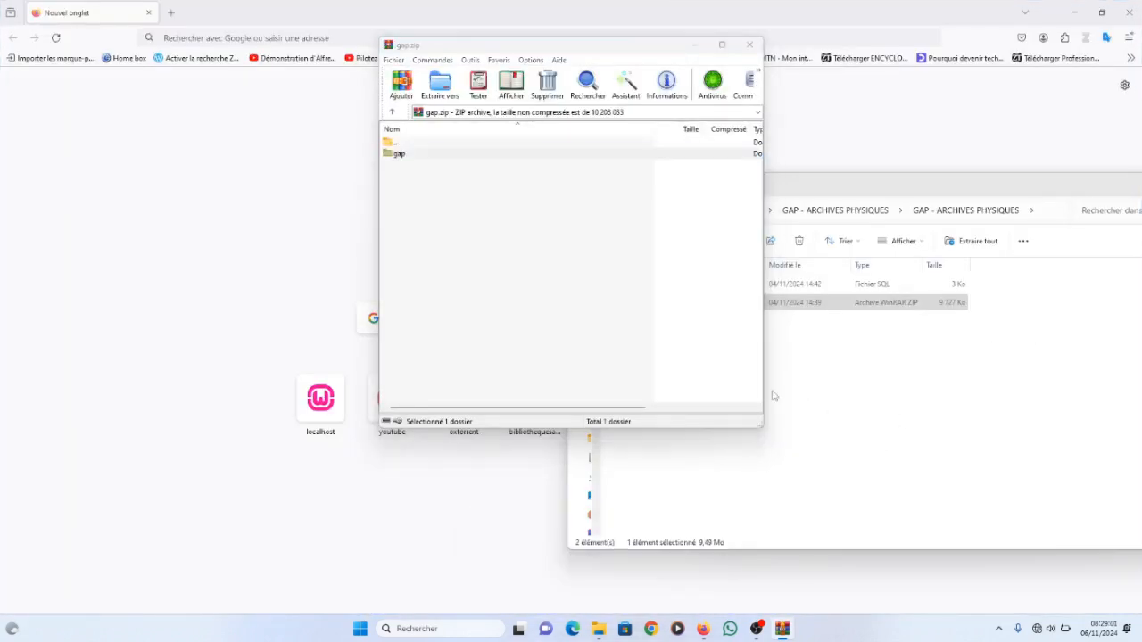
{"action": "left_click", "coordinate": [676, 25]}
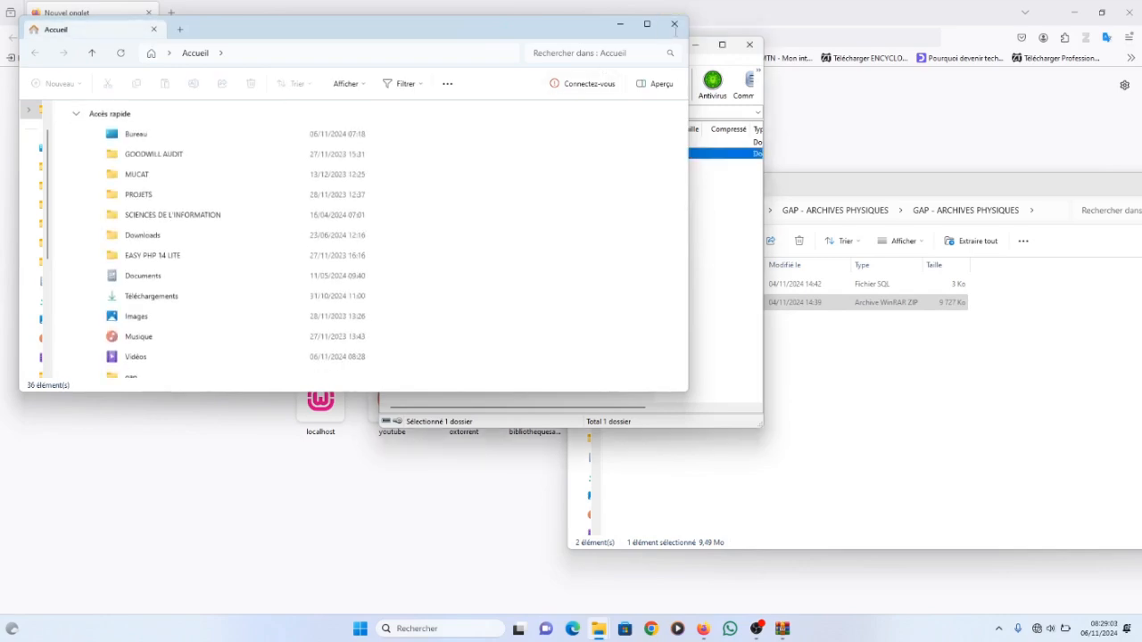
Show the desktop and open the www folder inside wamp64 on Disque local (C:) from Ce PC.
{"action": "left_click", "coordinate": [1139, 629]}
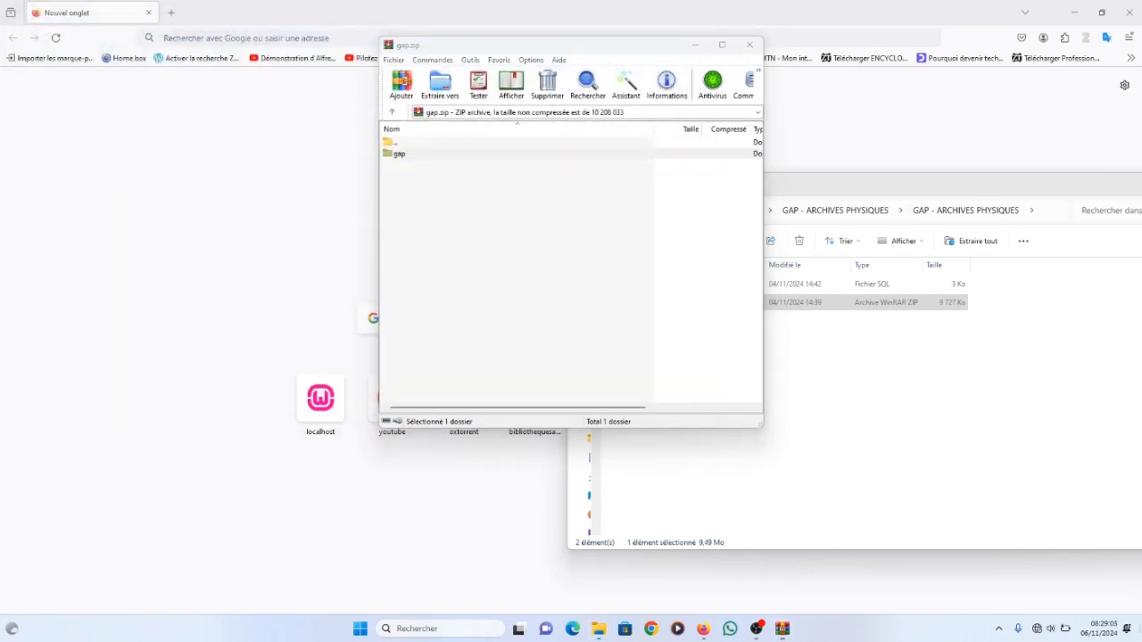
{"action": "left_click", "coordinate": [29, 27]}
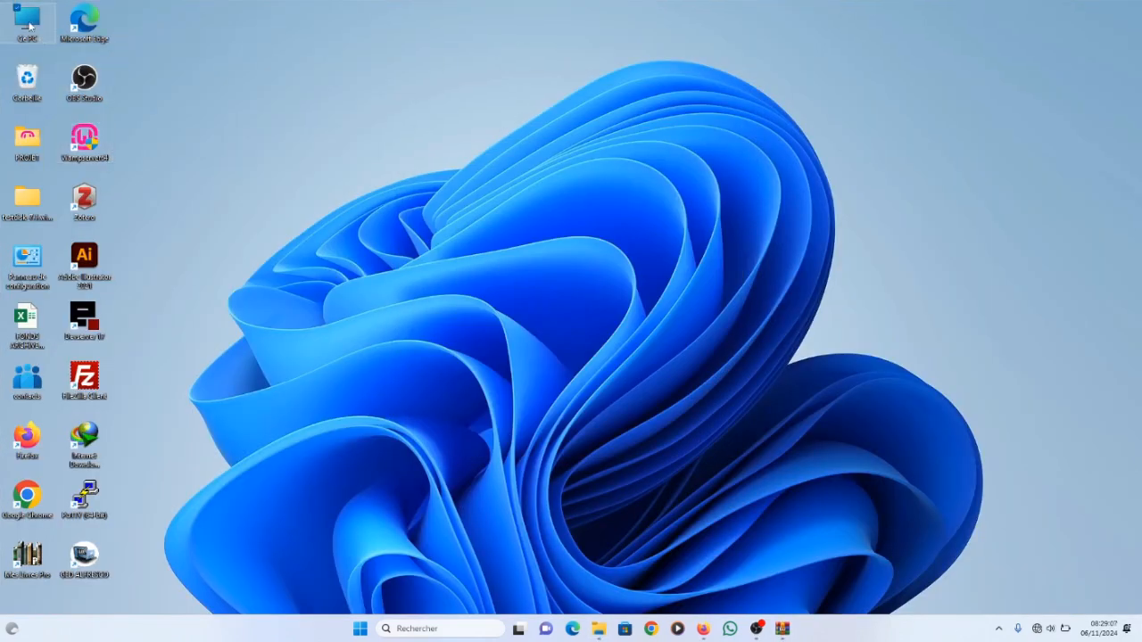
{"action": "double_click", "coordinate": [30, 27]}
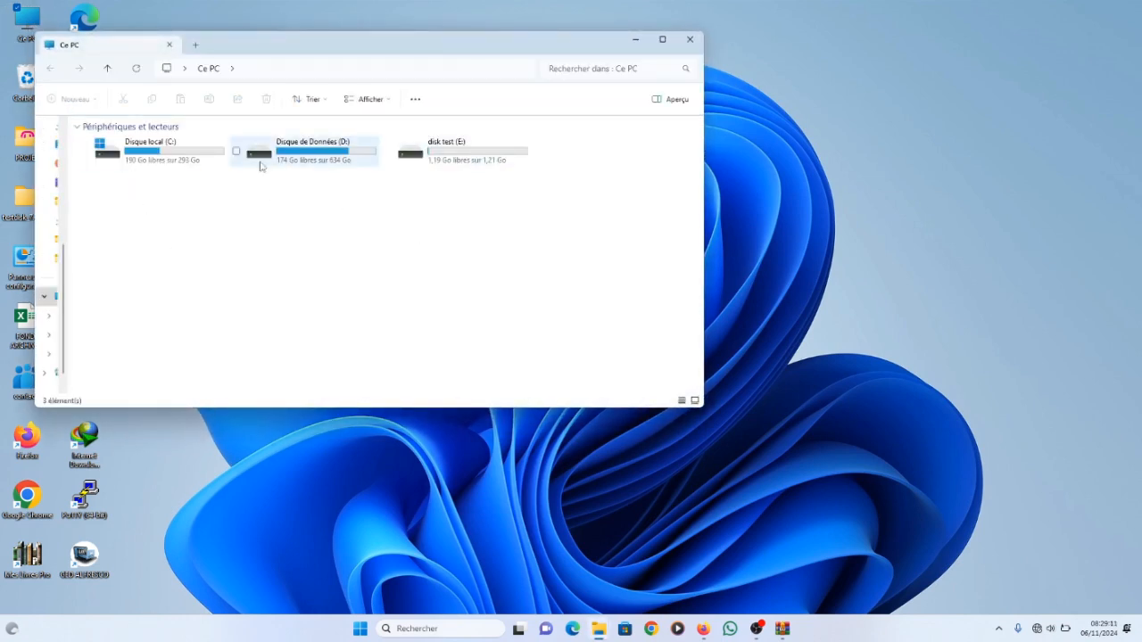
{"action": "left_click", "coordinate": [182, 160]}
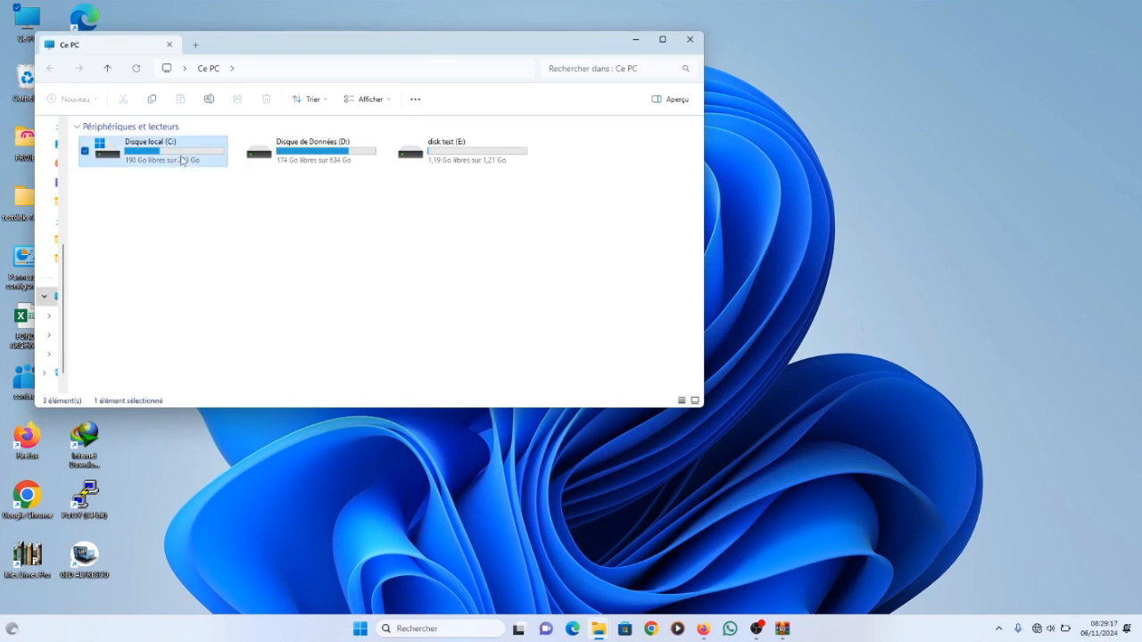
{"action": "double_click", "coordinate": [190, 153]}
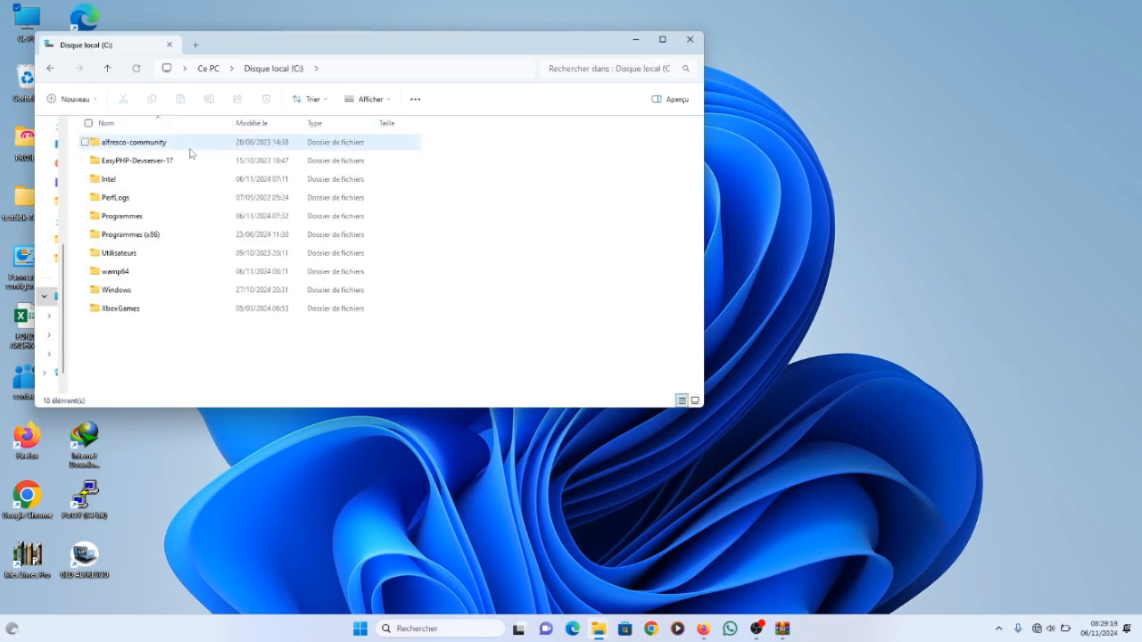
{"action": "left_click", "coordinate": [110, 277]}
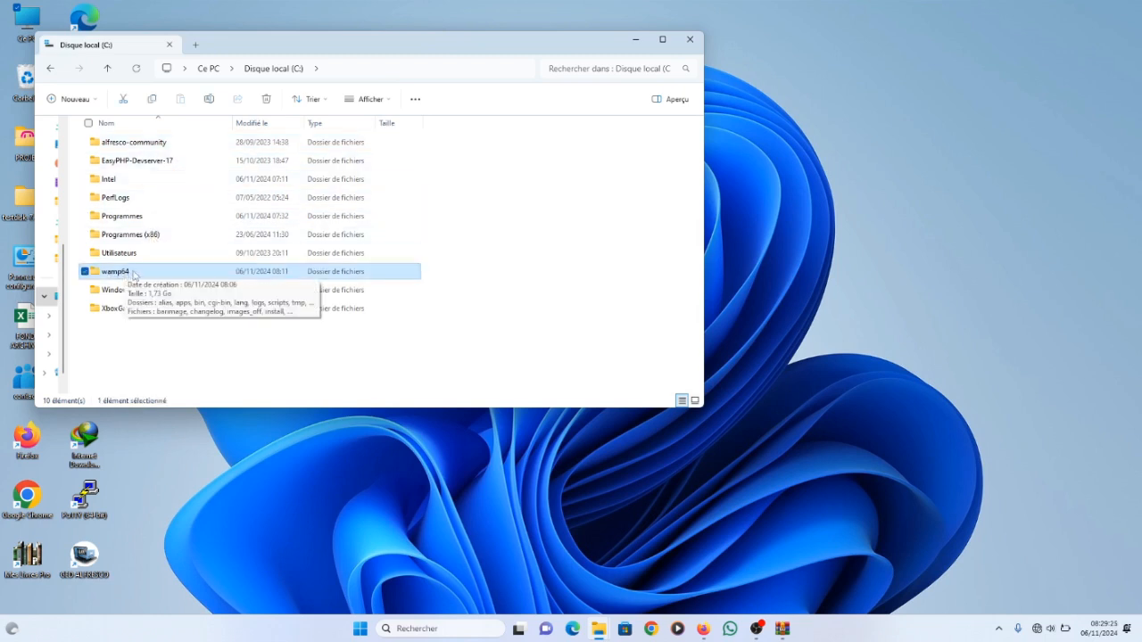
{"action": "double_click", "coordinate": [117, 274]}
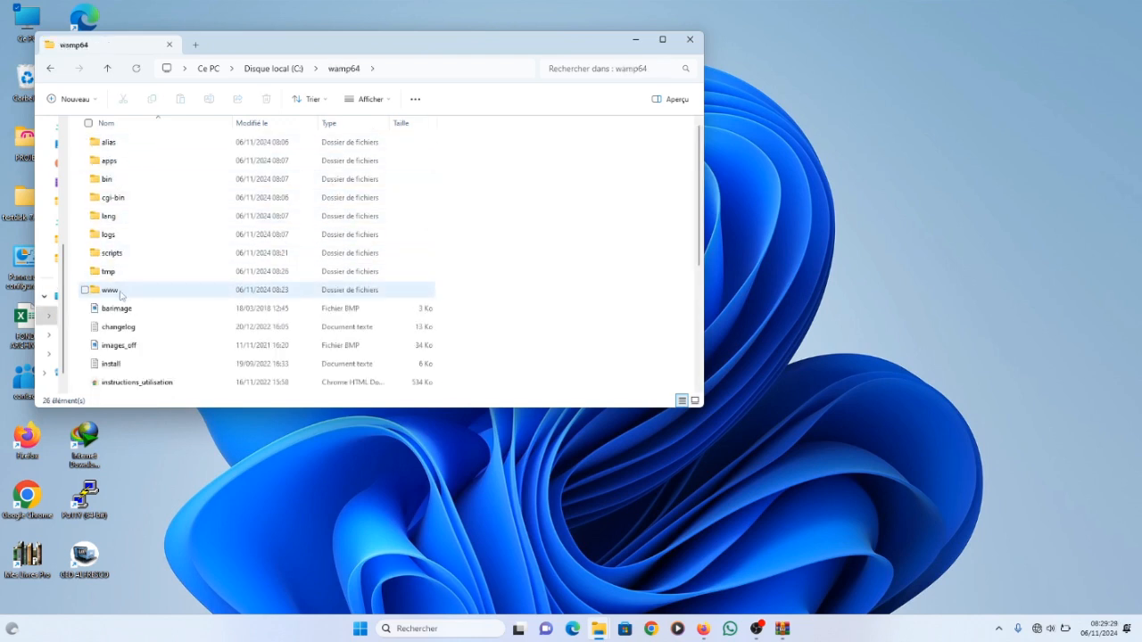
{"action": "mouse_move", "coordinate": [116, 296]}
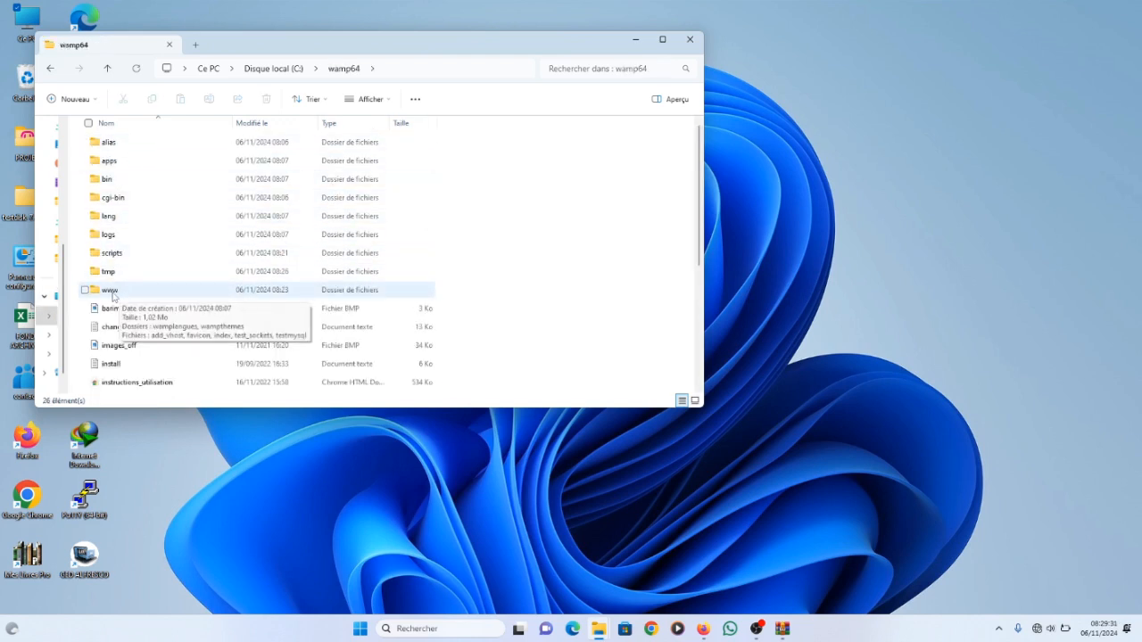
{"action": "double_click", "coordinate": [112, 293]}
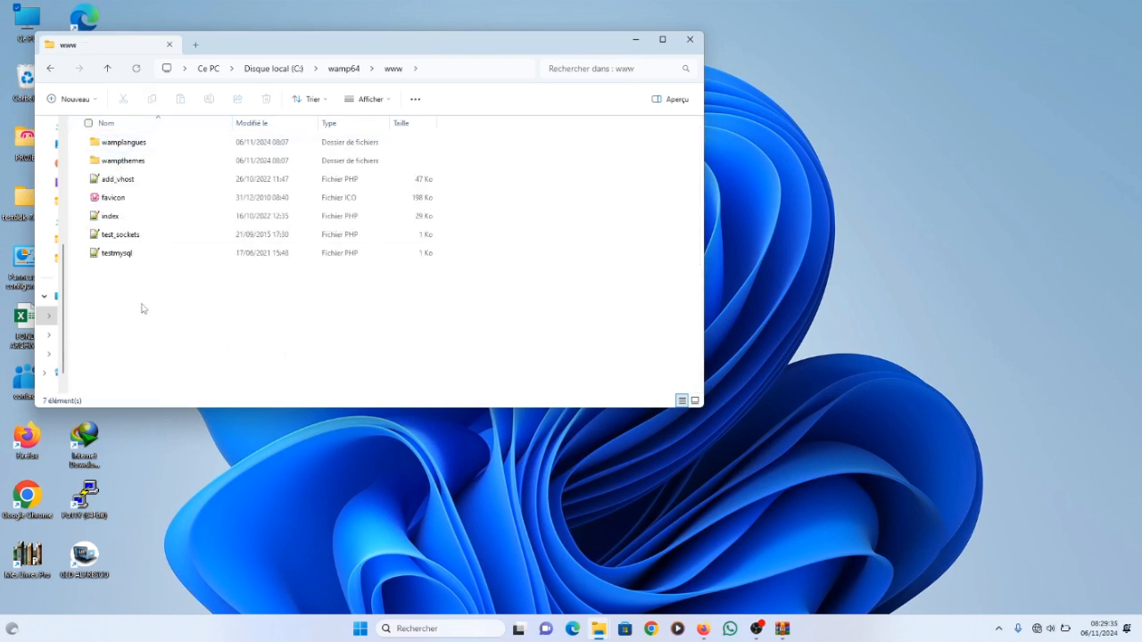
Bring back the GAP - ARCHIVES PHYSIQUES folder, open the gap ZIP in WinRAR and copy its gap folder to the clipboard.
{"action": "mouse_move", "coordinate": [595, 635]}
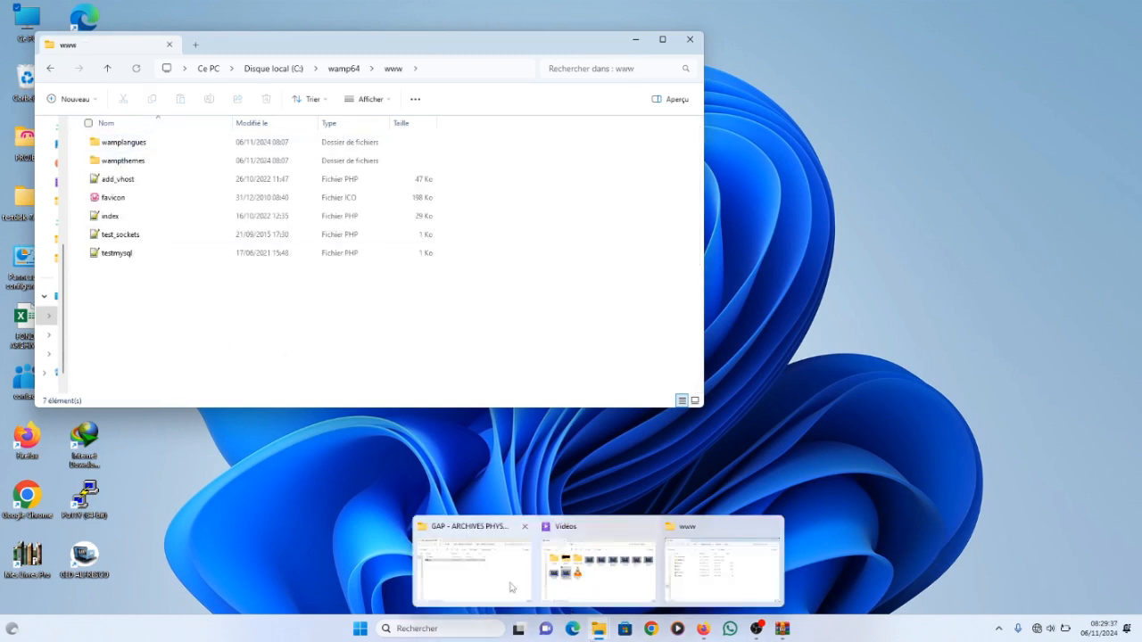
{"action": "left_click", "coordinate": [477, 571]}
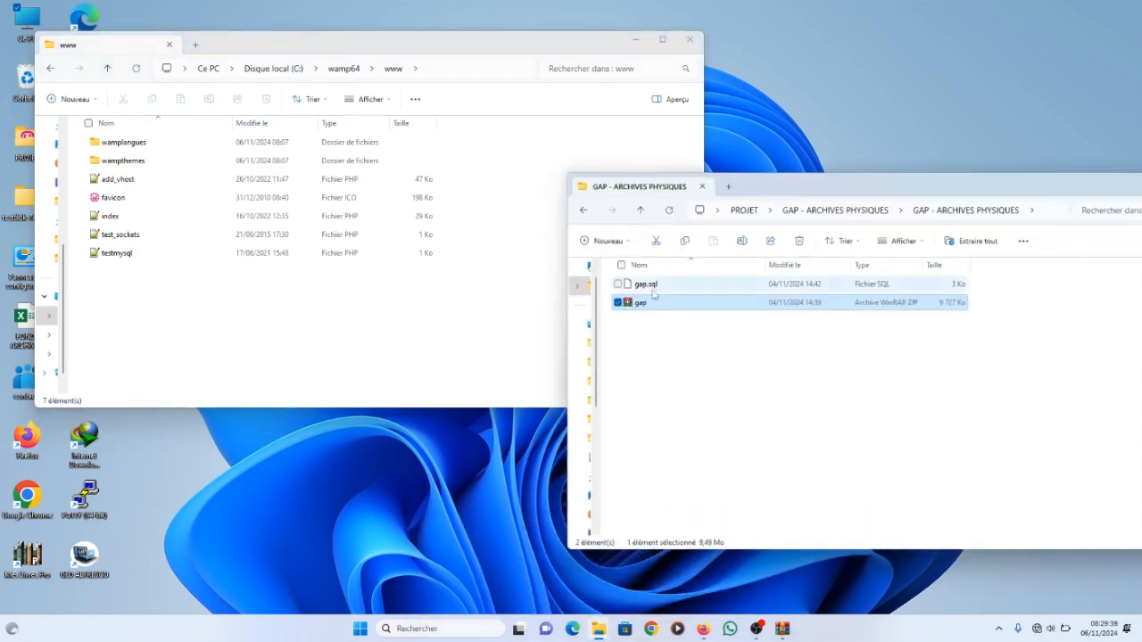
{"action": "left_click", "coordinate": [661, 350]}
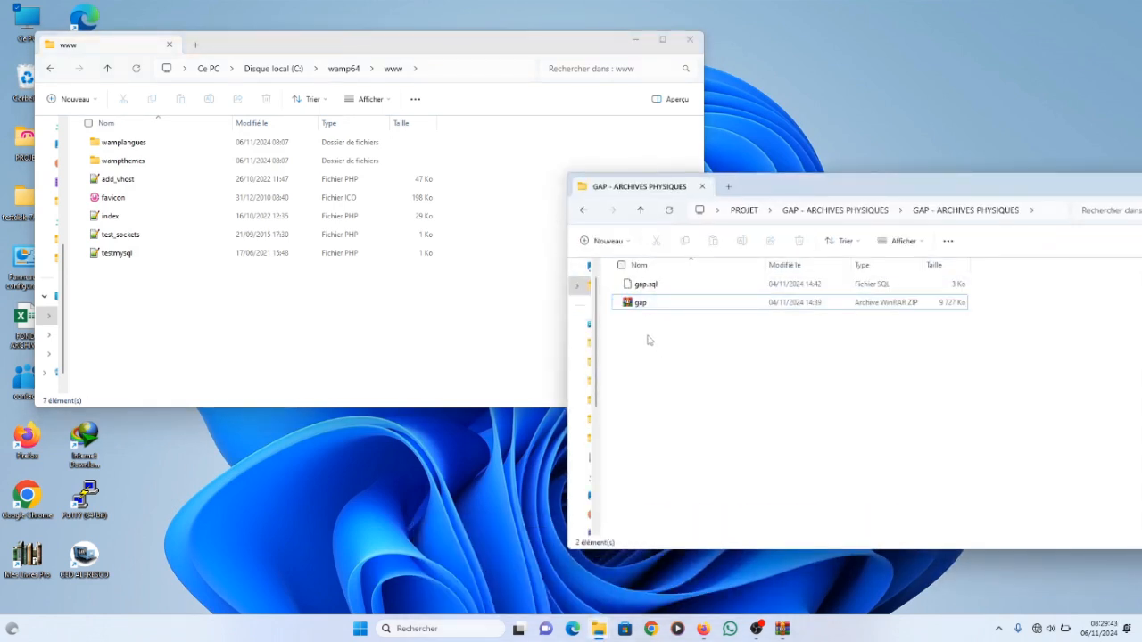
{"action": "double_click", "coordinate": [651, 308]}
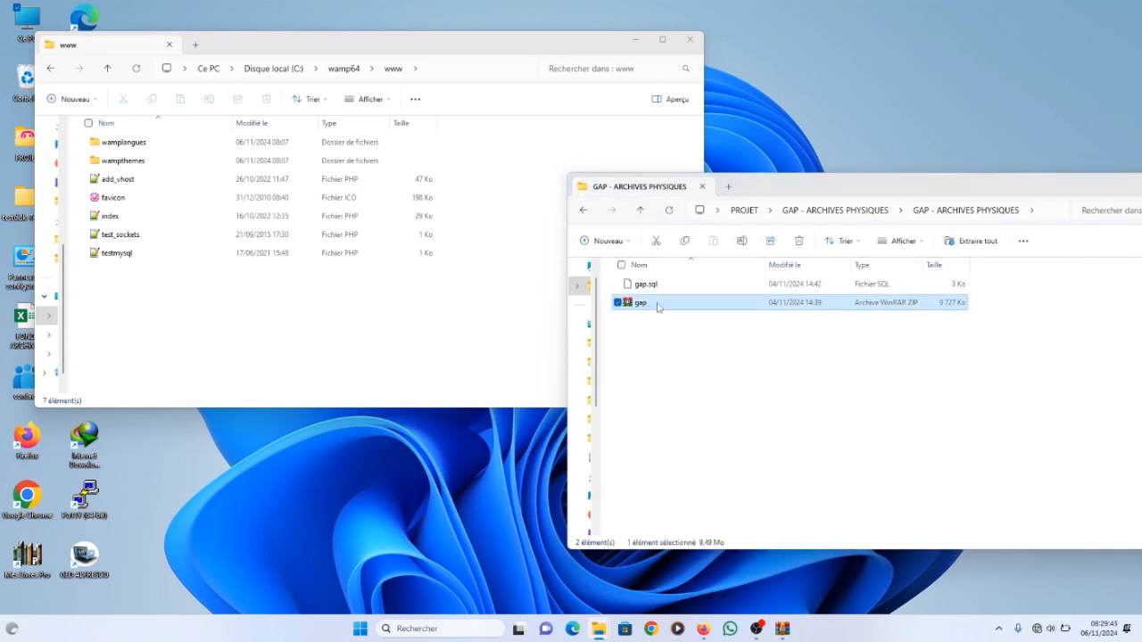
{"action": "left_click", "coordinate": [810, 356]}
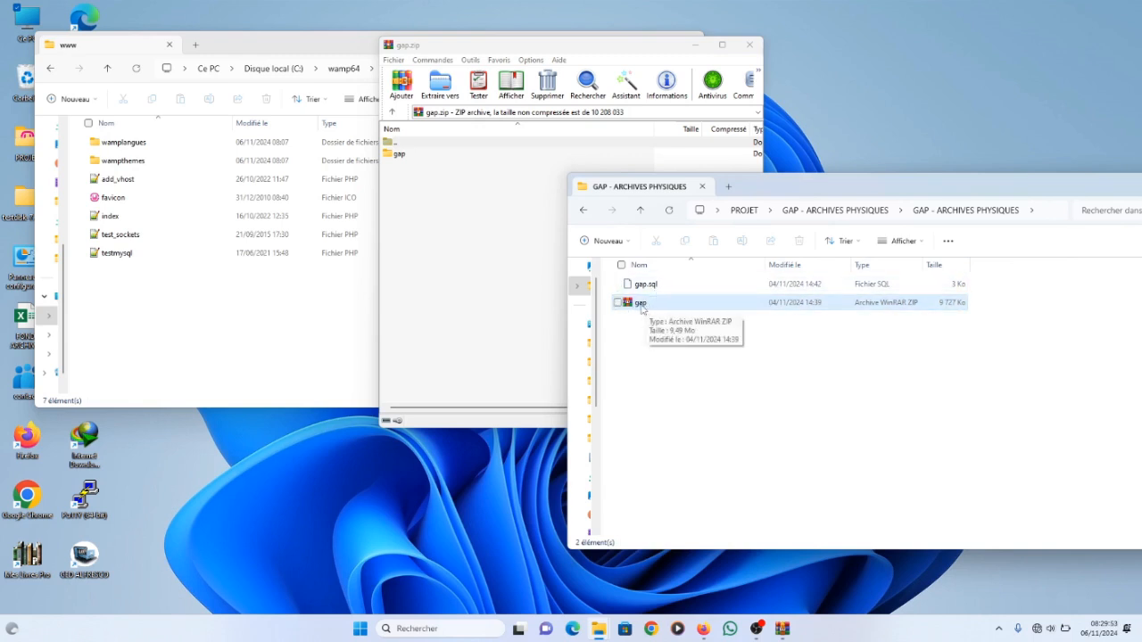
{"action": "left_click", "coordinate": [516, 252]}
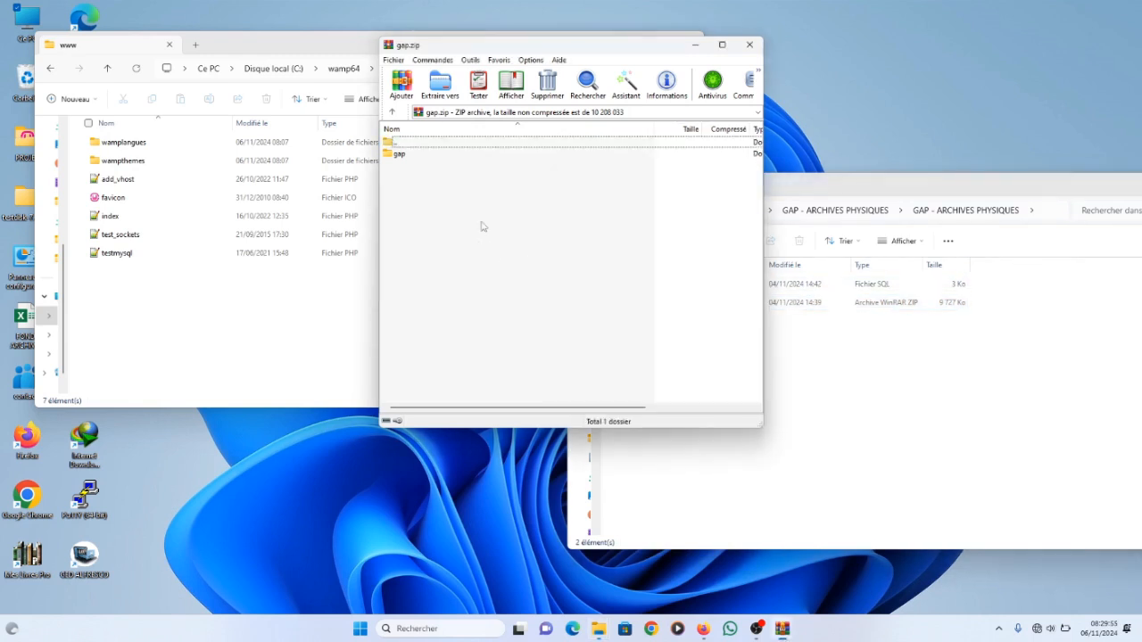
{"action": "mouse_move", "coordinate": [397, 159]}
{"action": "left_mouse_down"}
{"action": "mouse_move", "coordinate": [407, 182]}
{"action": "mouse_move", "coordinate": [302, 295]}
{"action": "mouse_move", "coordinate": [190, 321]}
{"action": "mouse_move", "coordinate": [237, 314]}
{"action": "mouse_move", "coordinate": [444, 196]}
{"action": "mouse_move", "coordinate": [399, 170]}
{"action": "left_mouse_up"}
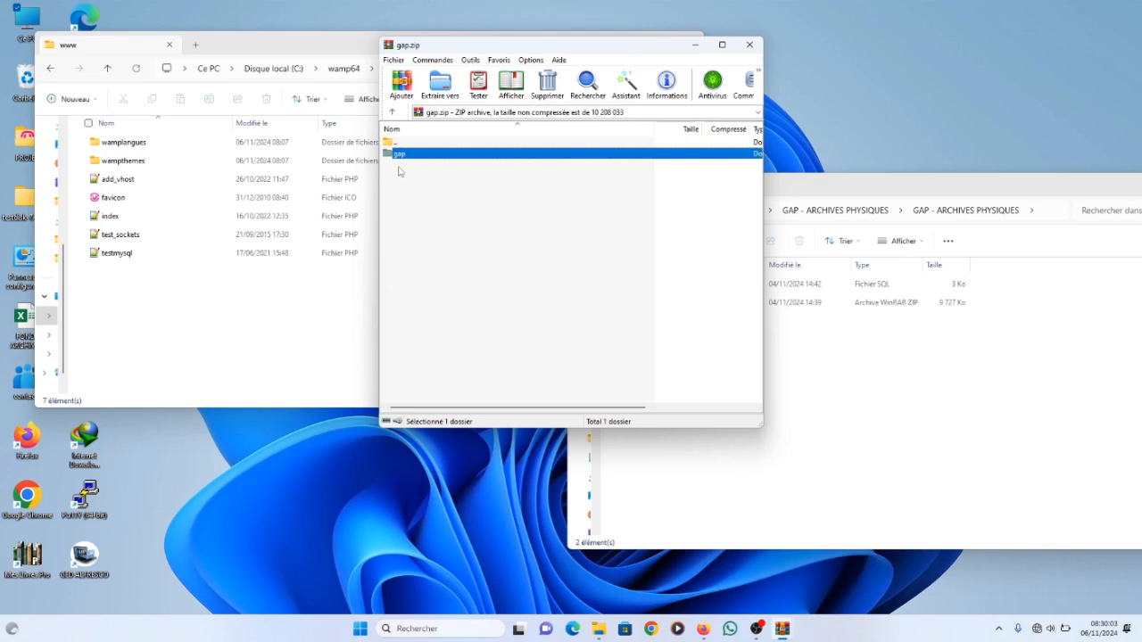
{"action": "right_click", "coordinate": [401, 158]}
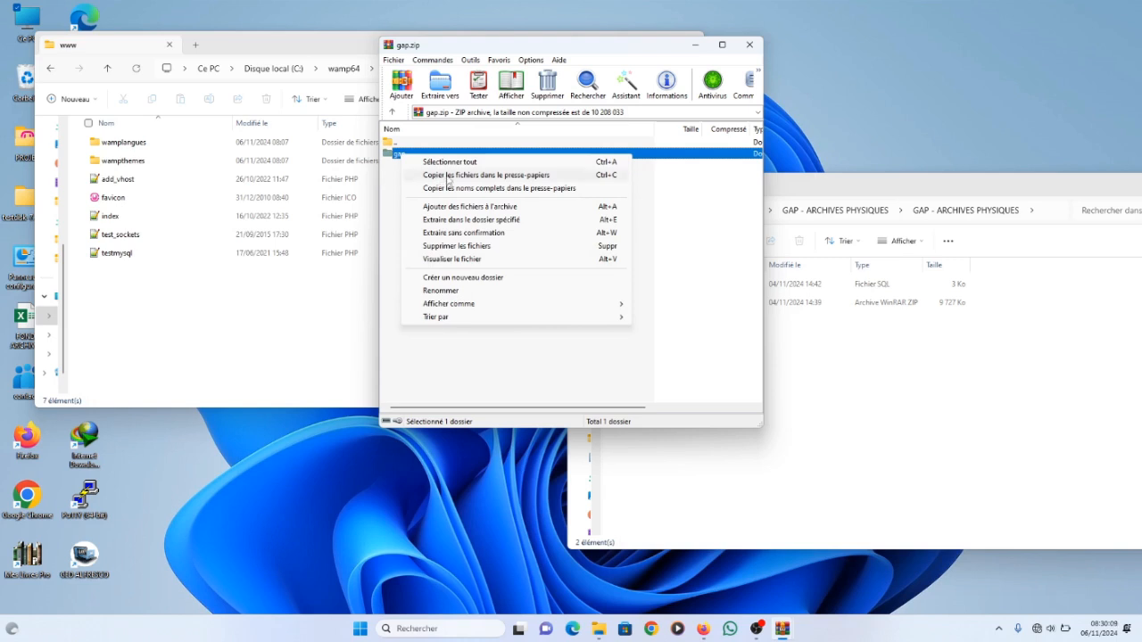
{"action": "left_click", "coordinate": [447, 177]}
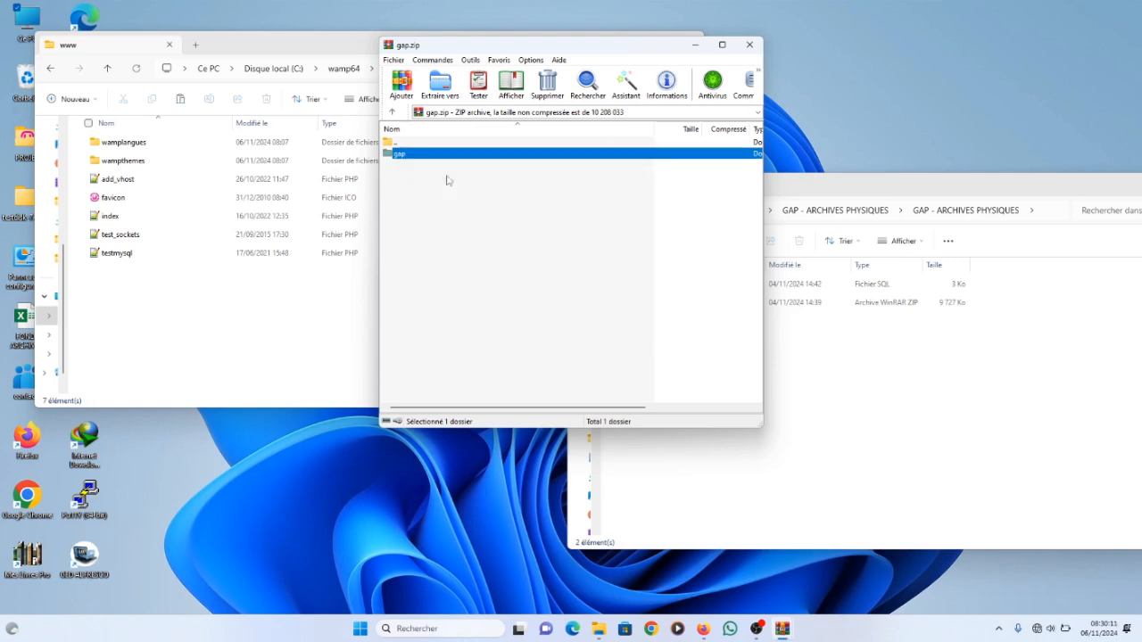
Close the Internet Download Manager error window and paste the copied gap folder into wamp64's www folder.
{"action": "left_click", "coordinate": [163, 321]}
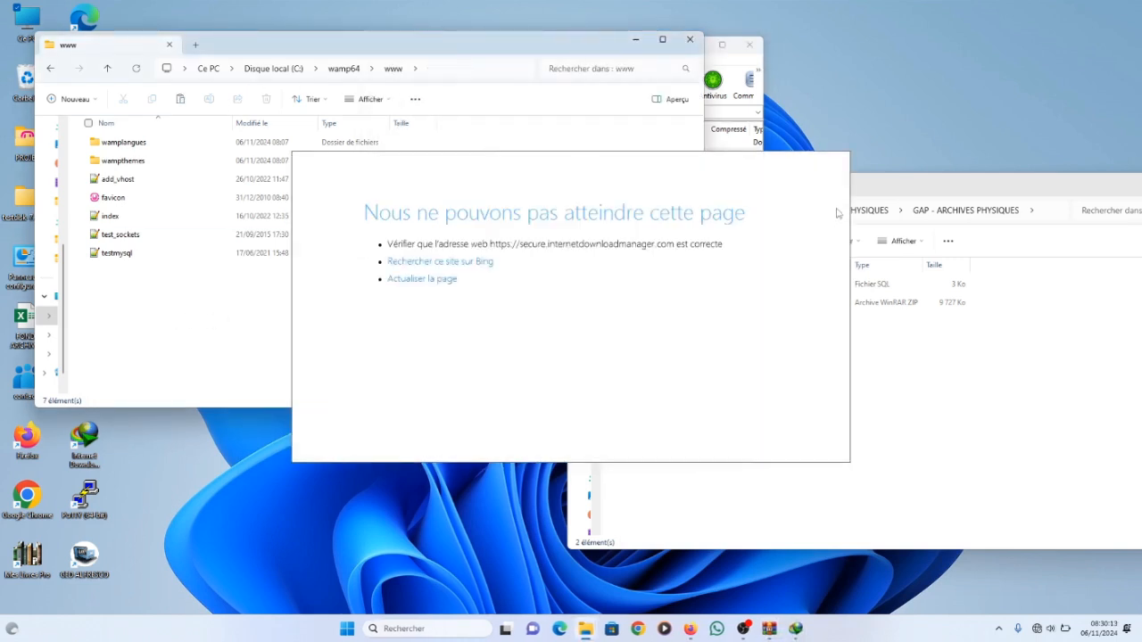
{"action": "mouse_move", "coordinate": [795, 628]}
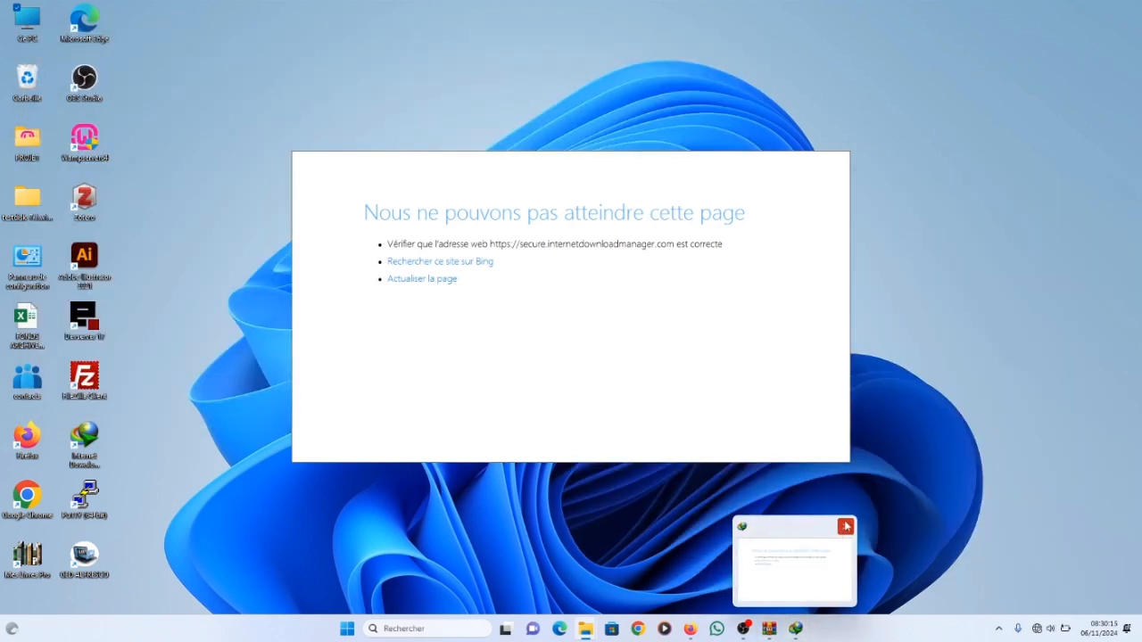
{"action": "left_click", "coordinate": [846, 526]}
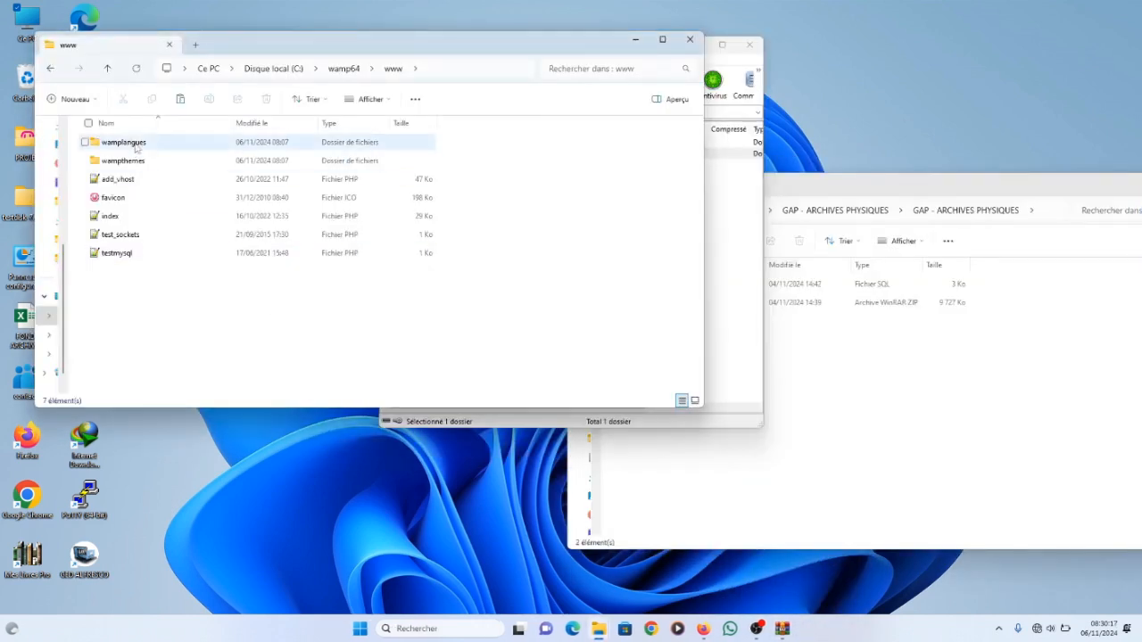
{"action": "right_click", "coordinate": [154, 296]}
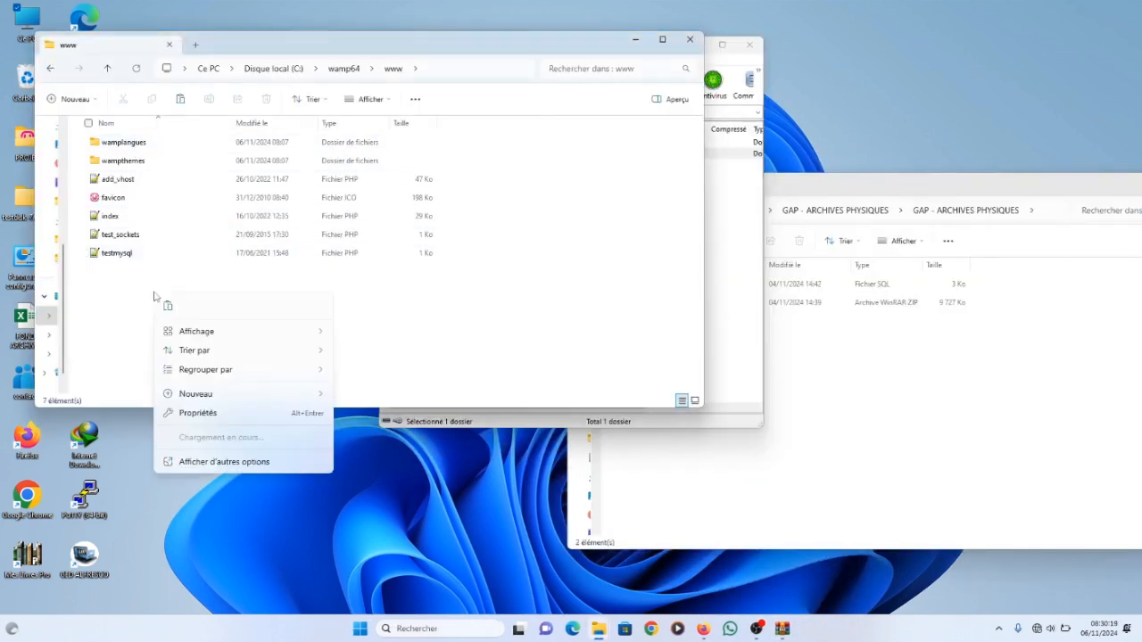
{"action": "left_click", "coordinate": [188, 463]}
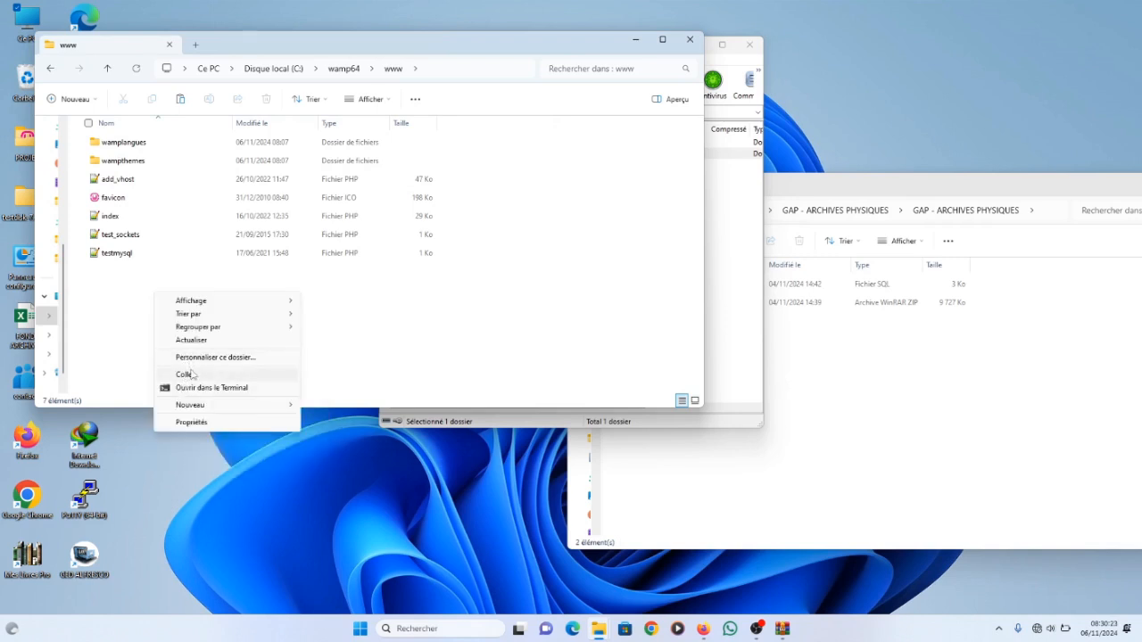
{"action": "left_click", "coordinate": [187, 373]}
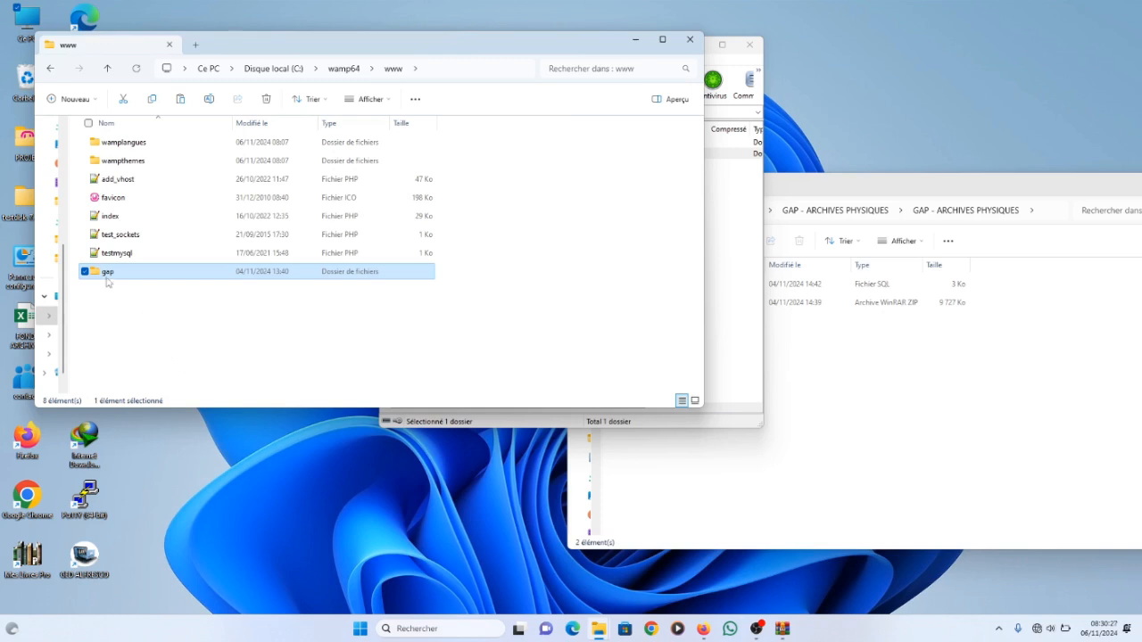
{"action": "left_click", "coordinate": [147, 332]}
Reopen the gap ZIP archive and look at the extraction options for its gap folder without extracting it.
{"action": "left_click", "coordinate": [820, 375]}
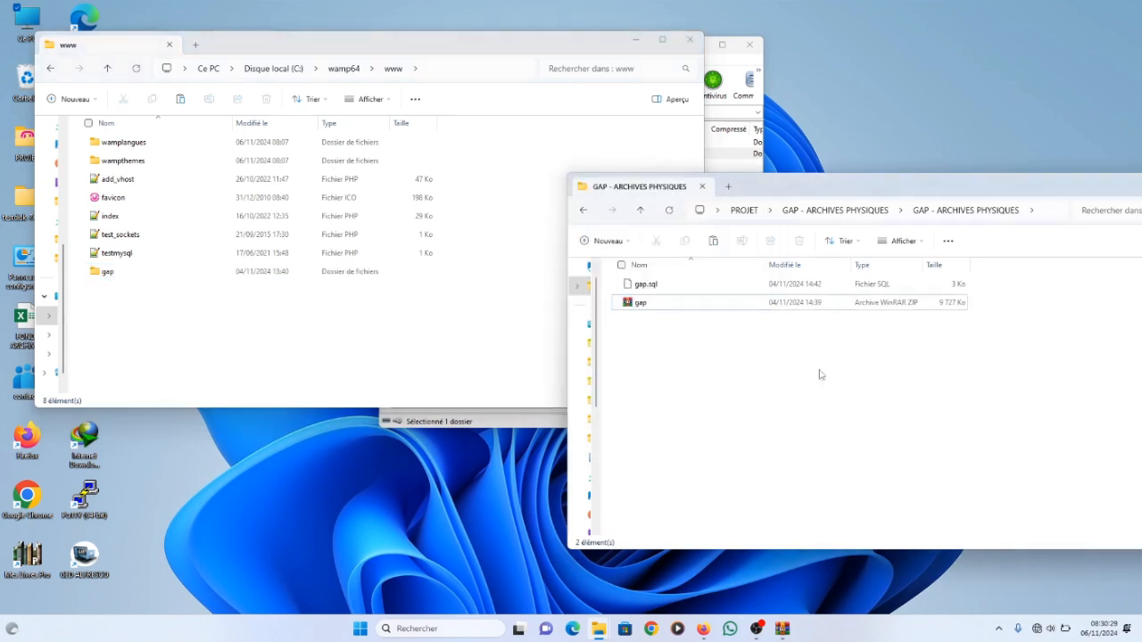
{"action": "double_click", "coordinate": [742, 310]}
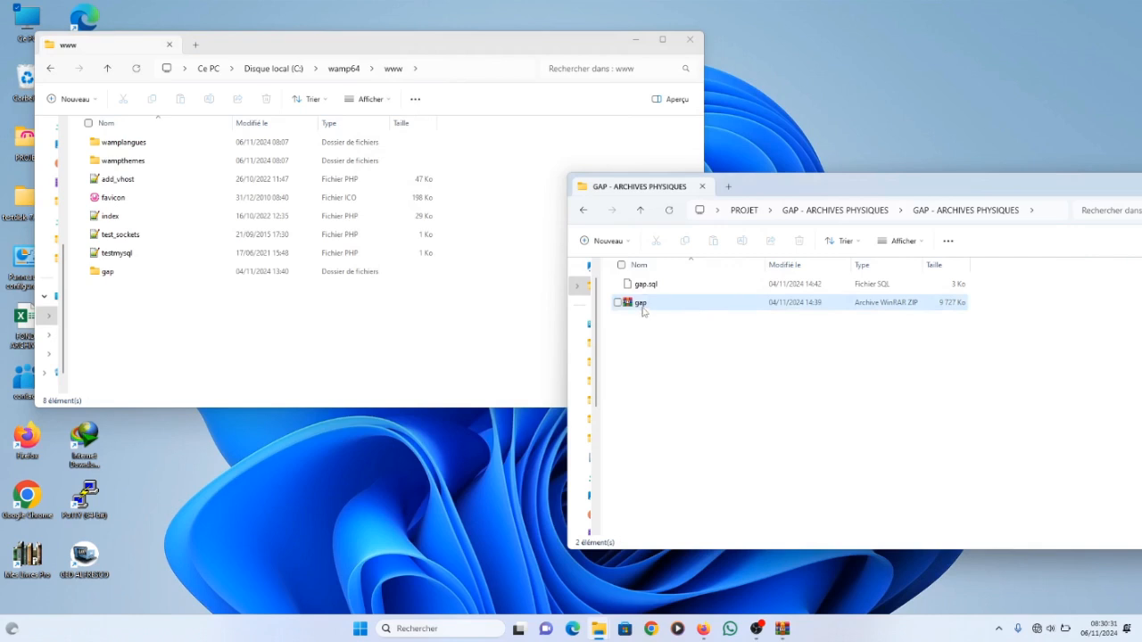
{"action": "double_click", "coordinate": [644, 305]}
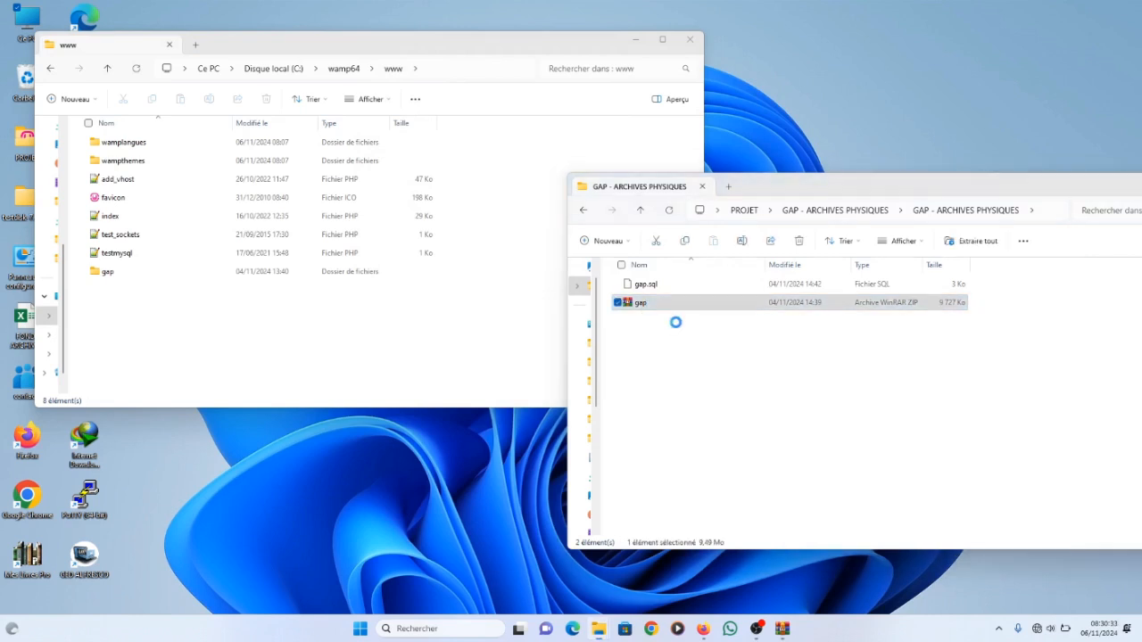
{"action": "left_click", "coordinate": [399, 154]}
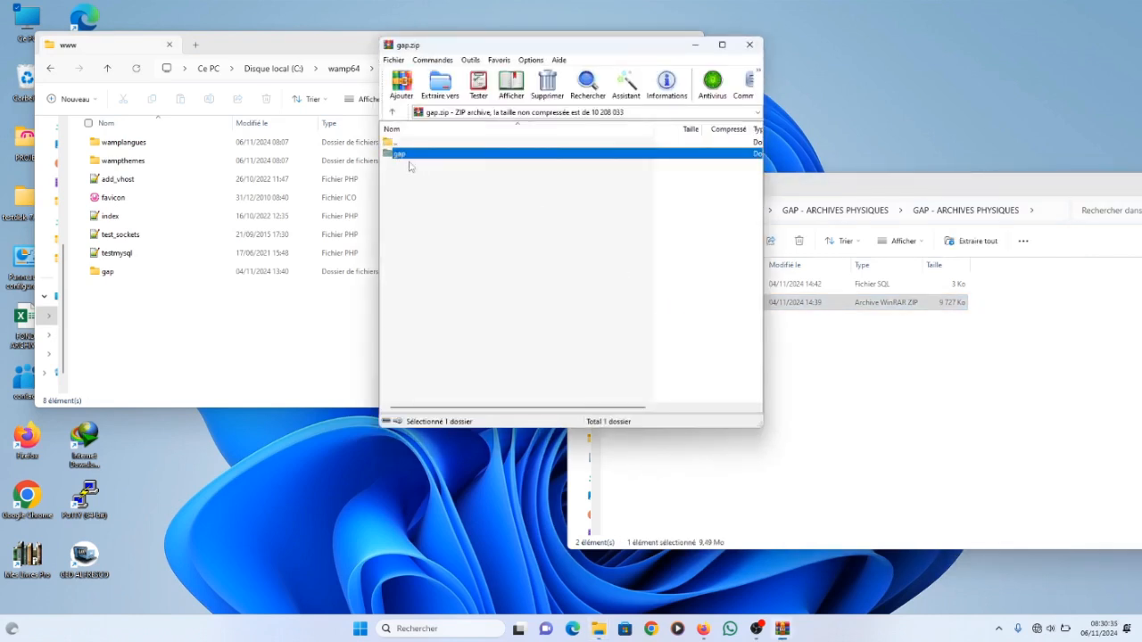
{"action": "left_click", "coordinate": [440, 85]}
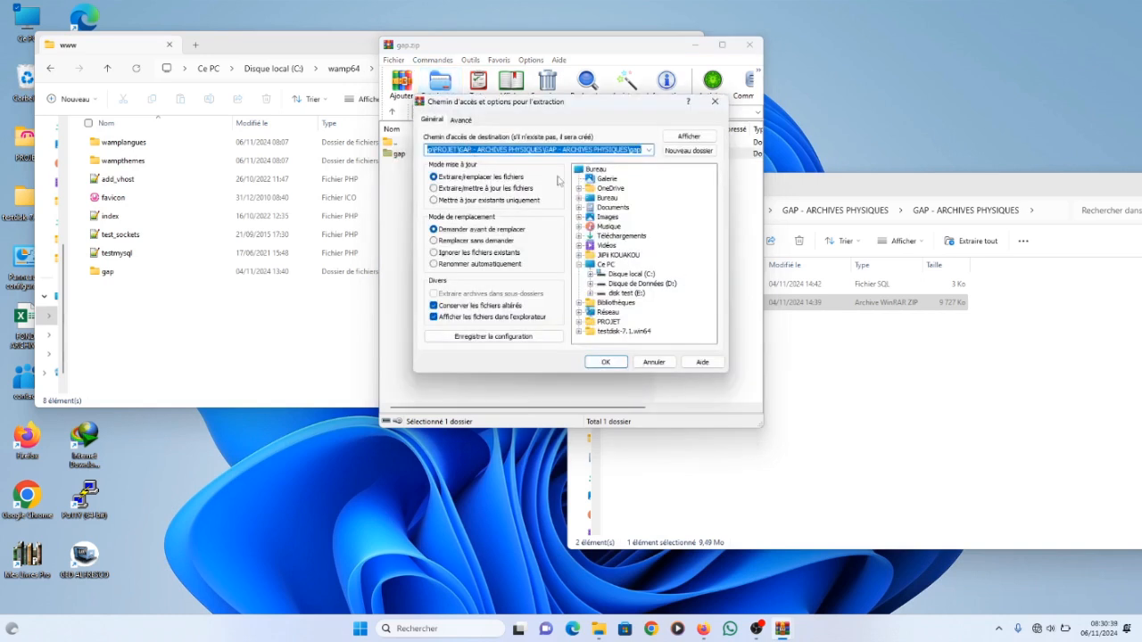
{"action": "left_click", "coordinate": [653, 361]}
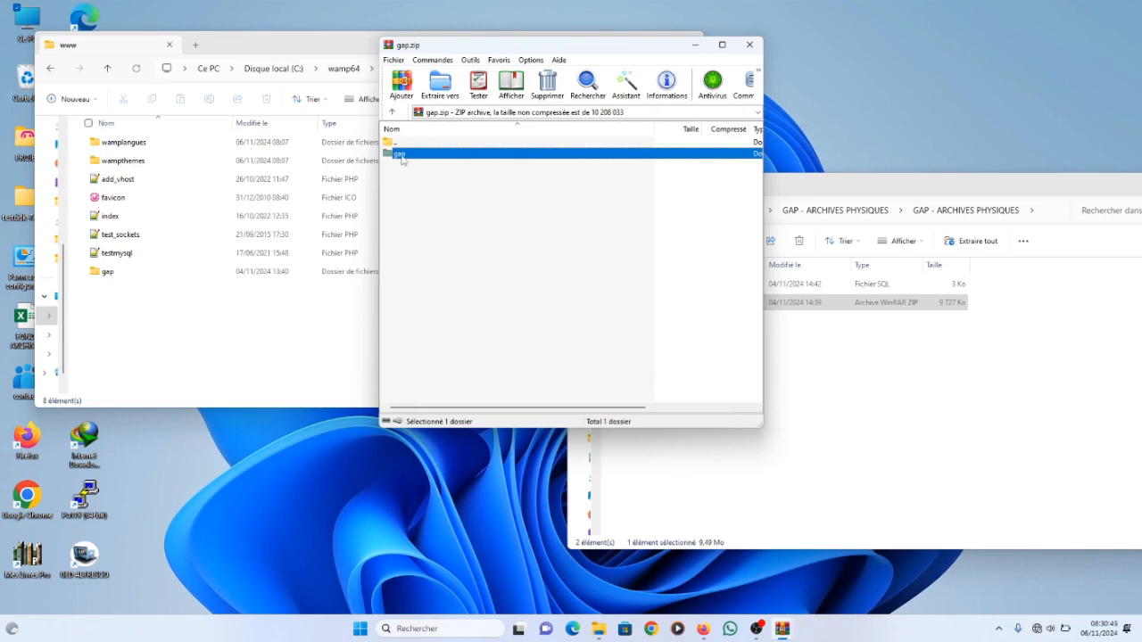
{"action": "right_click", "coordinate": [401, 160]}
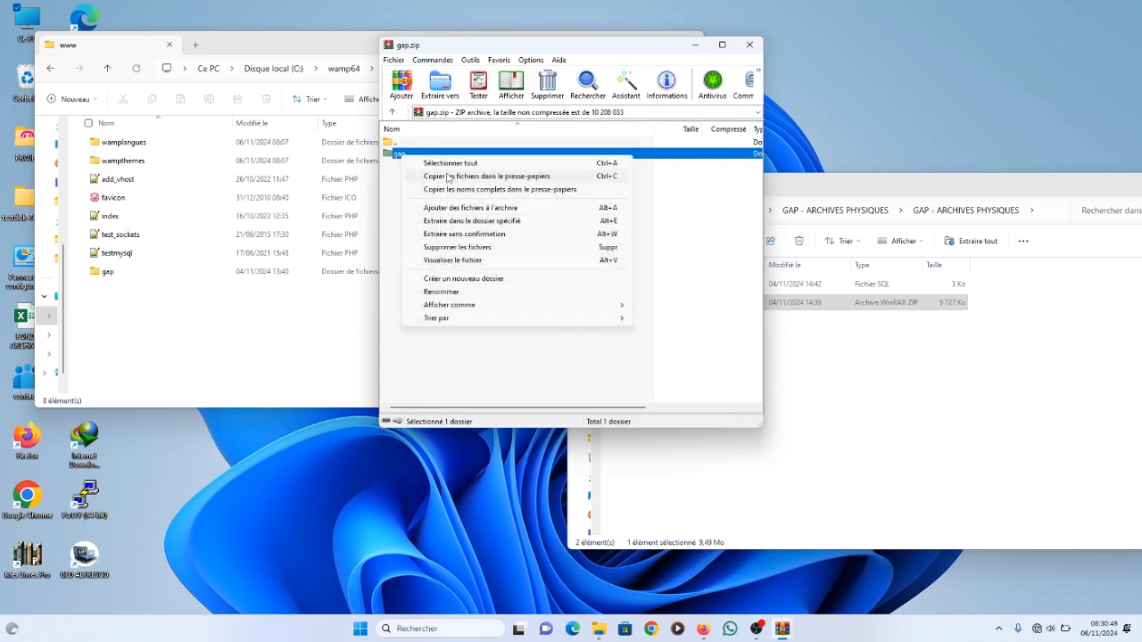
{"action": "left_click", "coordinate": [448, 176]}
{"action": "left_click", "coordinate": [198, 355]}
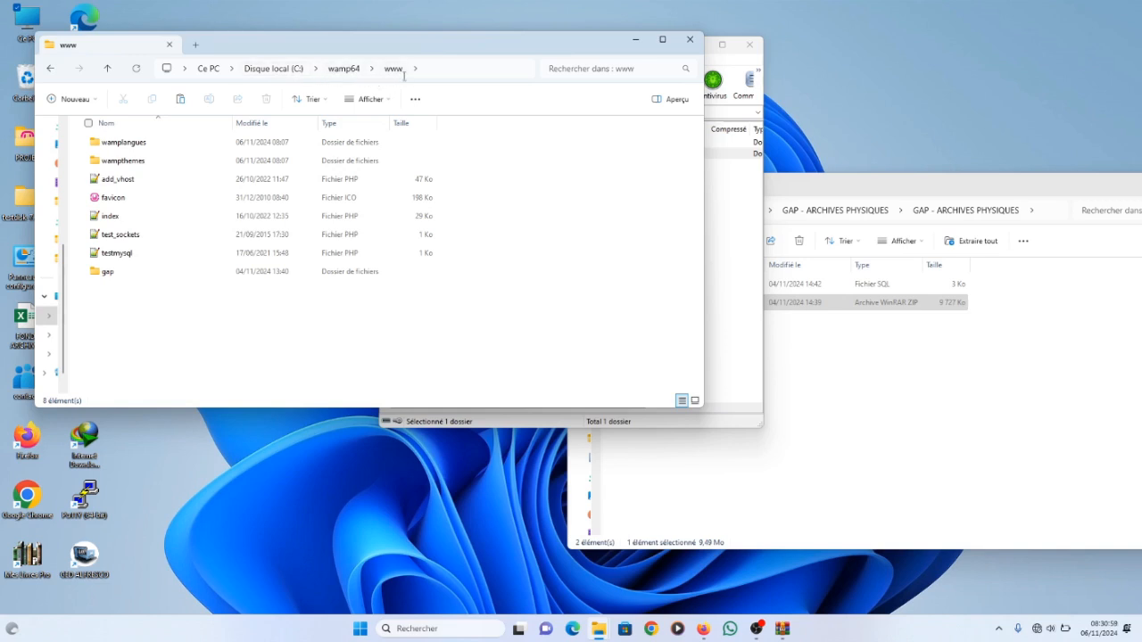
{"action": "right_click", "coordinate": [162, 317]}
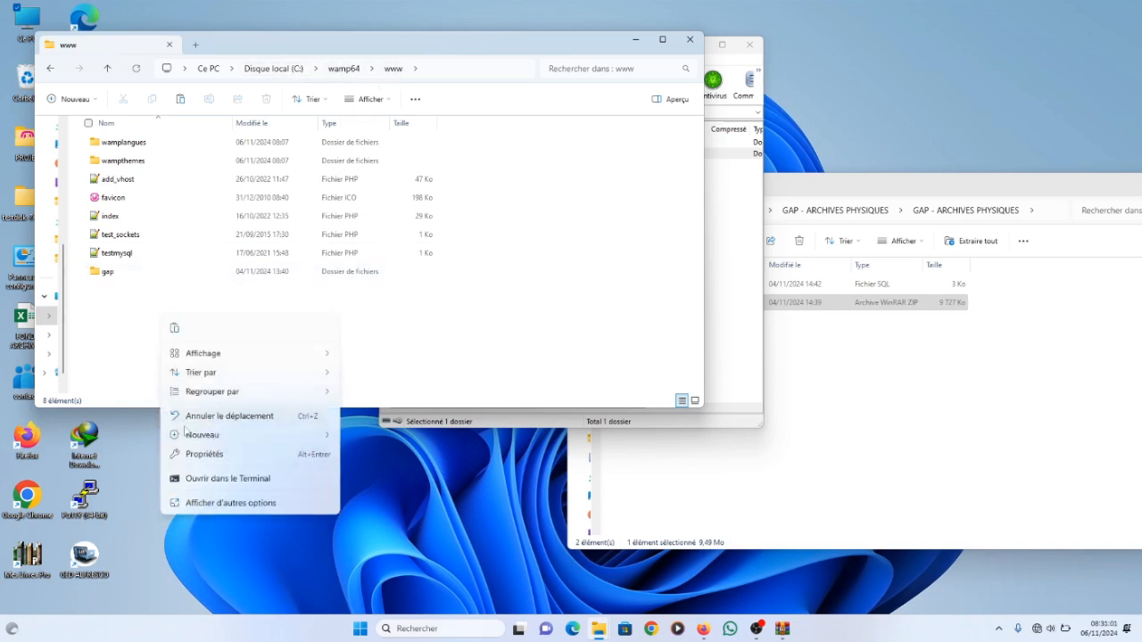
{"action": "left_click", "coordinate": [205, 503]}
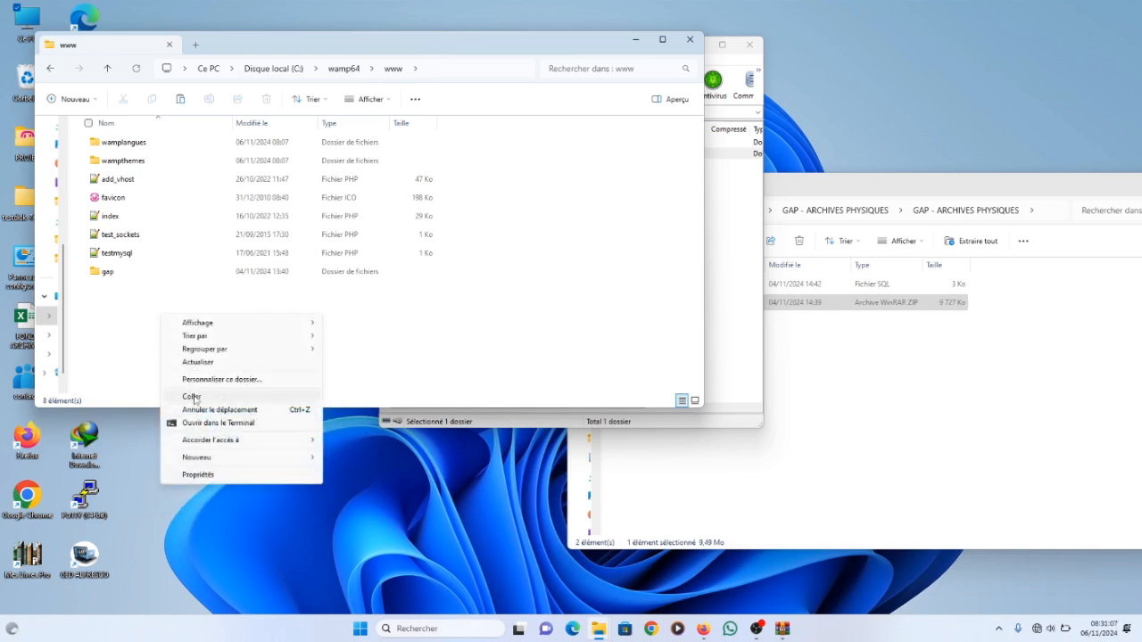
{"action": "left_click", "coordinate": [413, 330]}
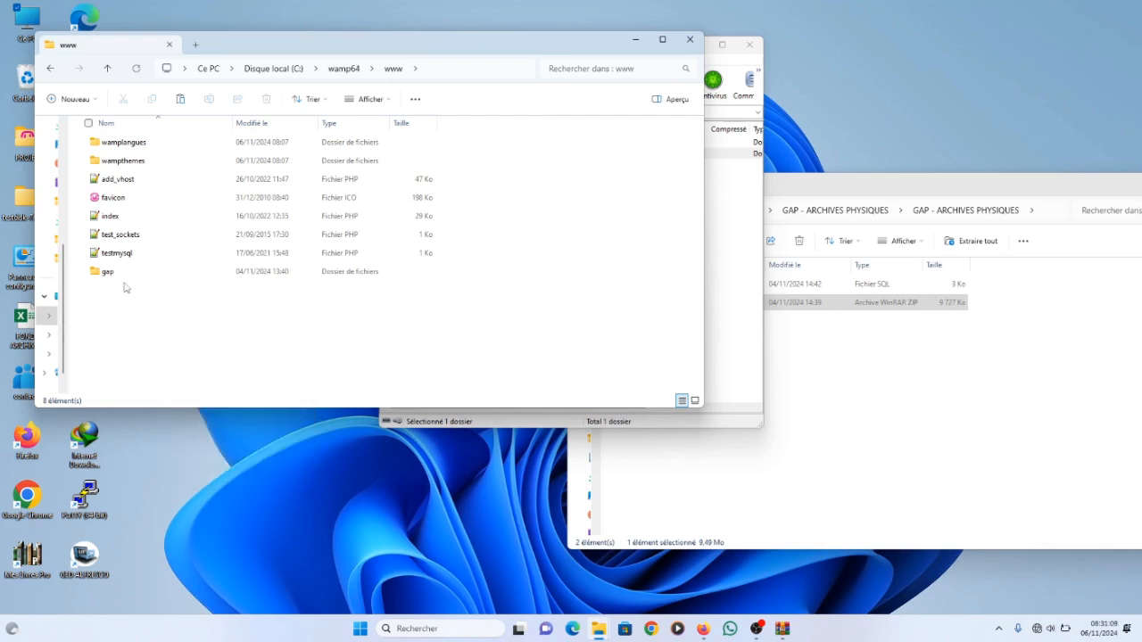
Close the www folder, the WinRAR archive and the GAP - ARCHIVES PHYSIQUES folder windows.
{"action": "left_click", "coordinate": [688, 42]}
{"action": "left_click", "coordinate": [750, 43]}
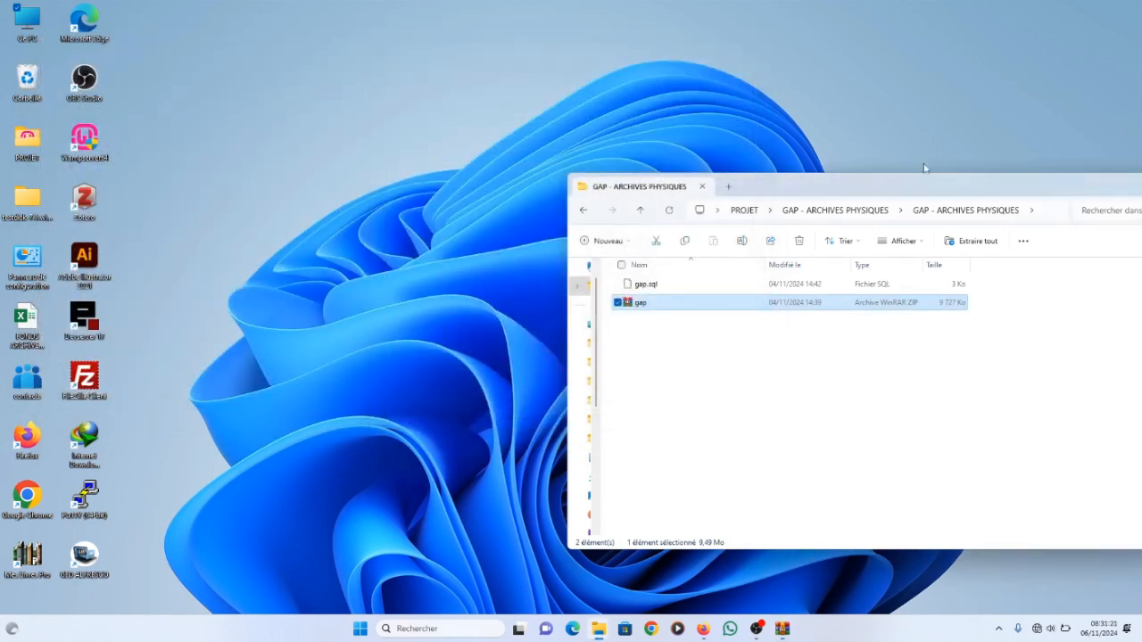
{"action": "left_click_drag", "start_coordinate": [949, 192], "coordinate": [657, 128]}
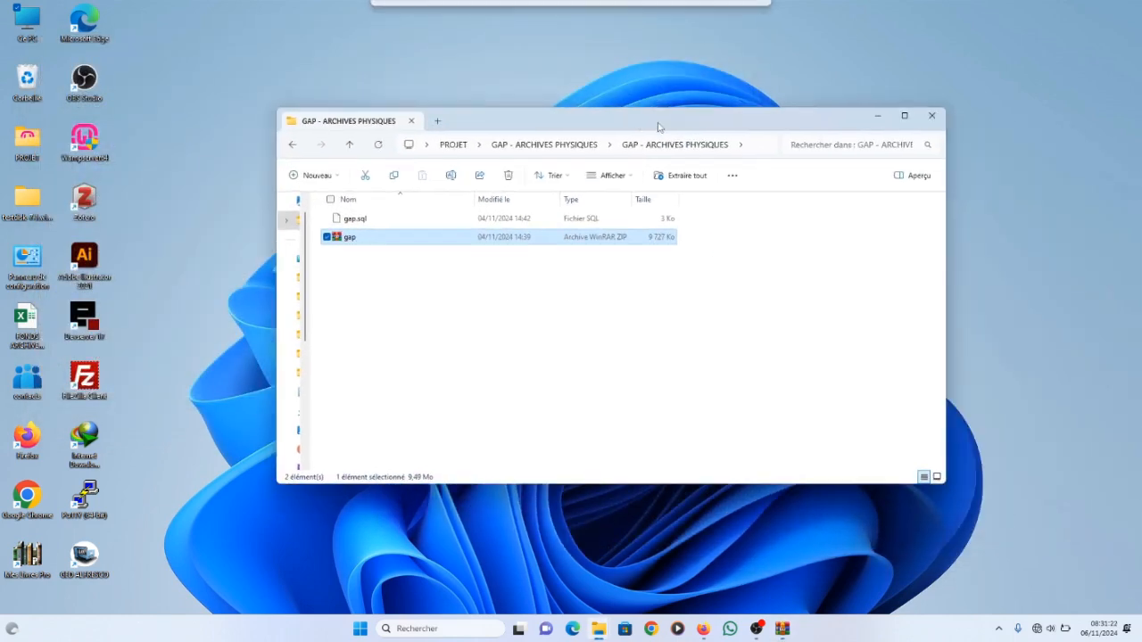
{"action": "left_click", "coordinate": [933, 120]}
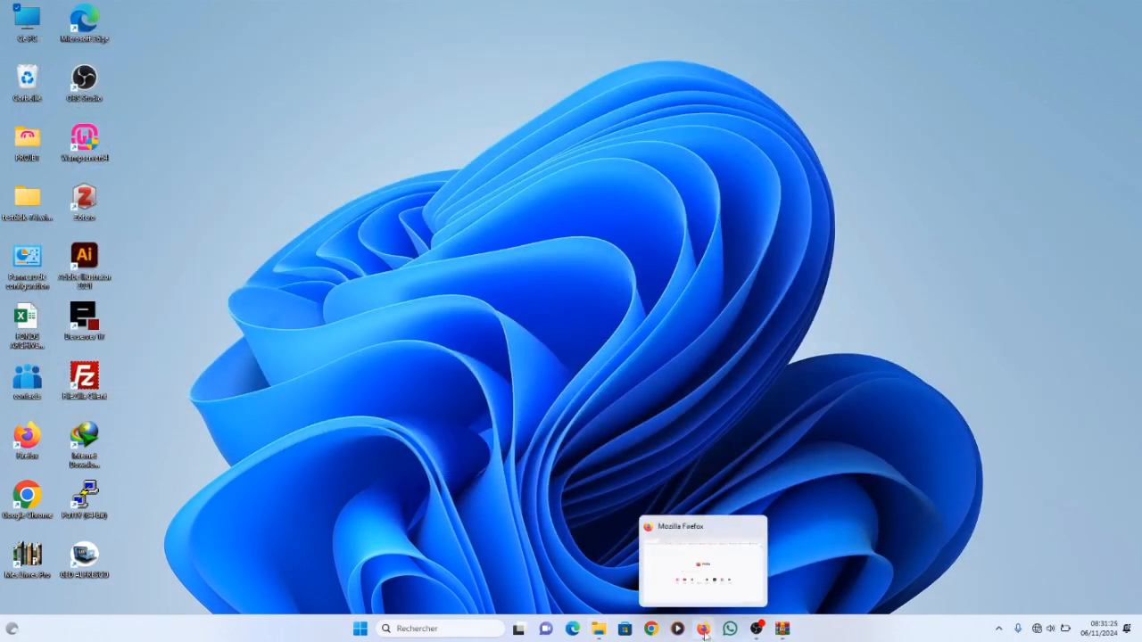
Switch to Firefox and load the GAP application at localhost/gap/.
{"action": "left_click", "coordinate": [702, 628]}
{"action": "left_click", "coordinate": [321, 41]}
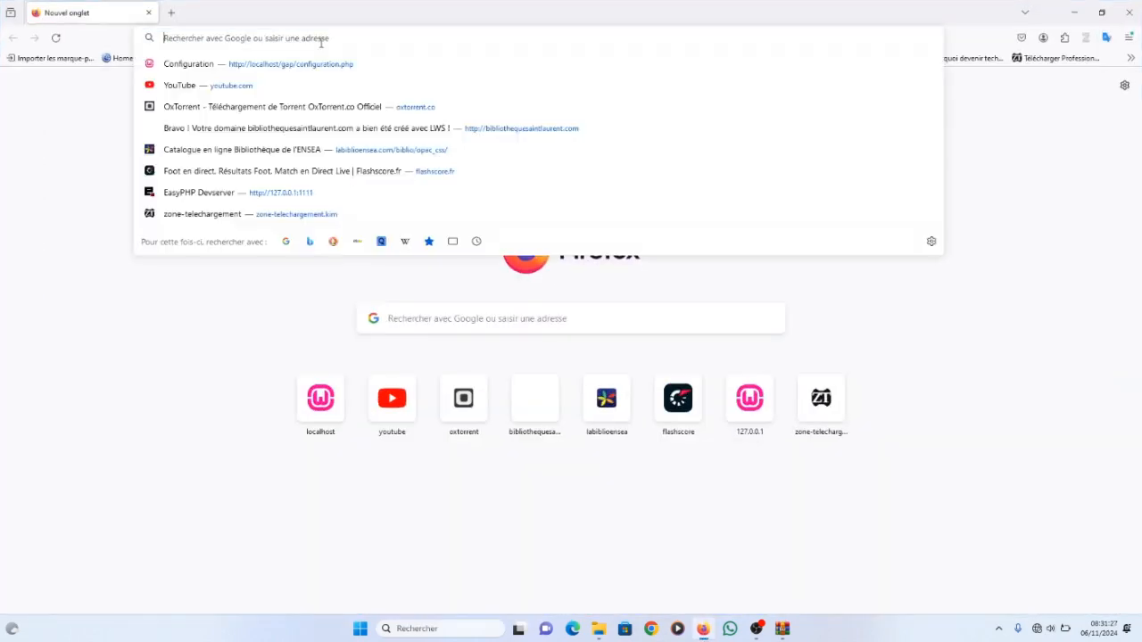
{"action": "type", "text": "localhos"}
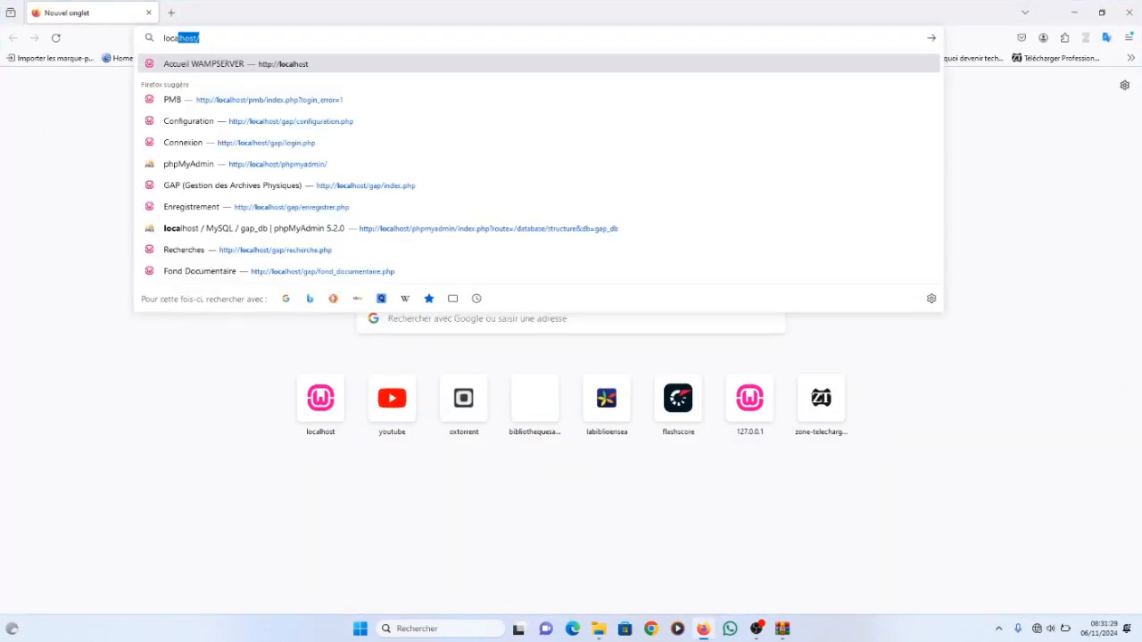
{"action": "type", "text": "t"}
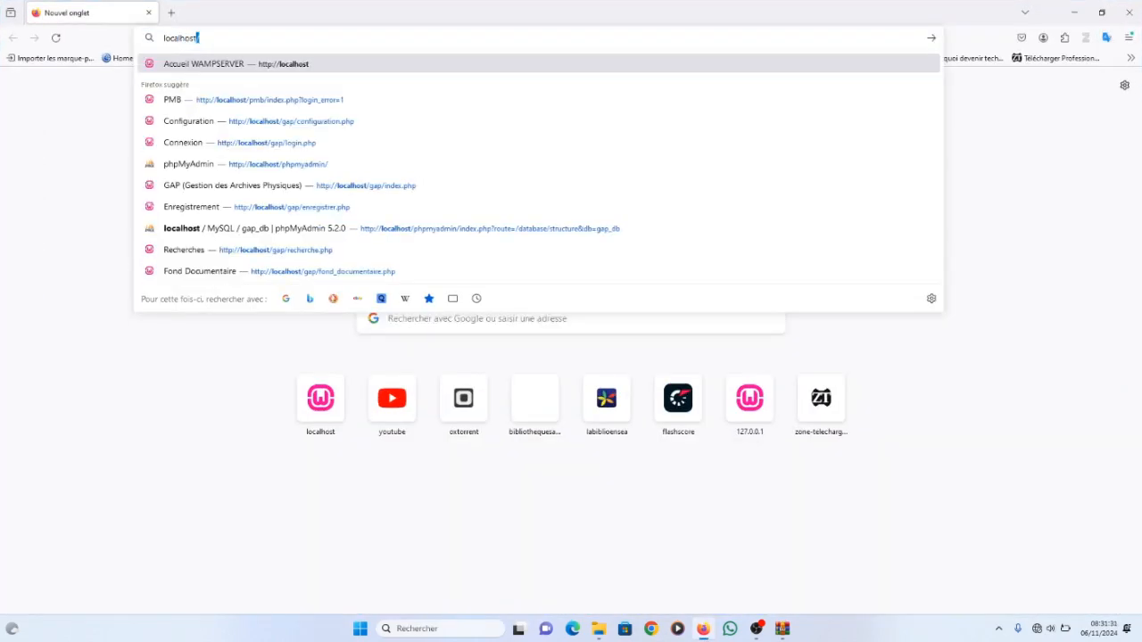
{"action": "type", "text": "/"}
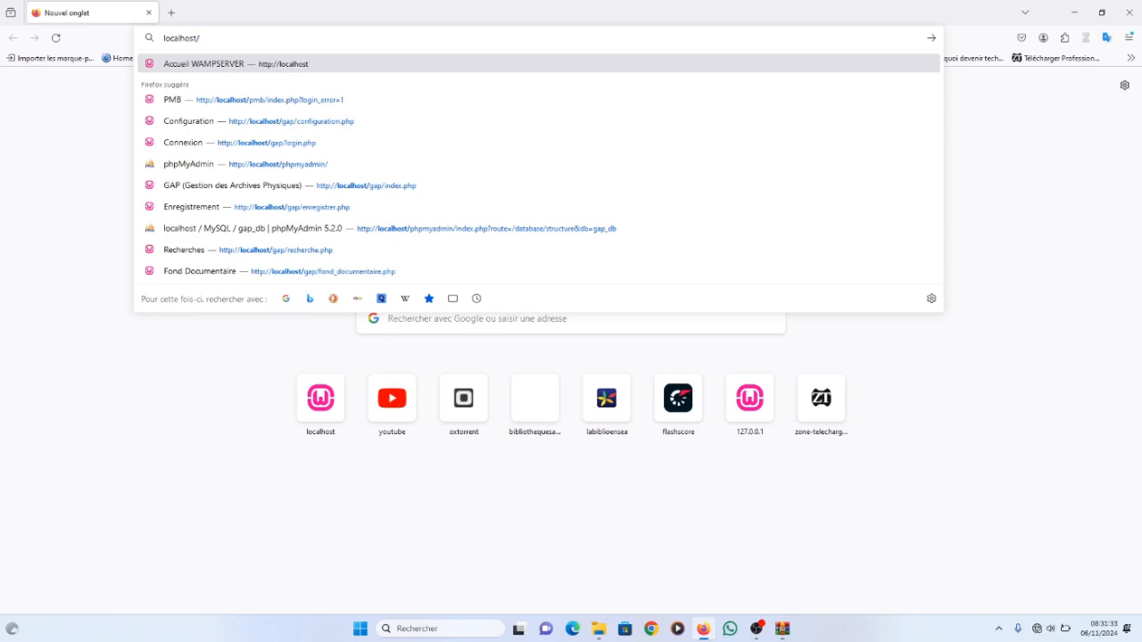
{"action": "type", "text": "gap/"}
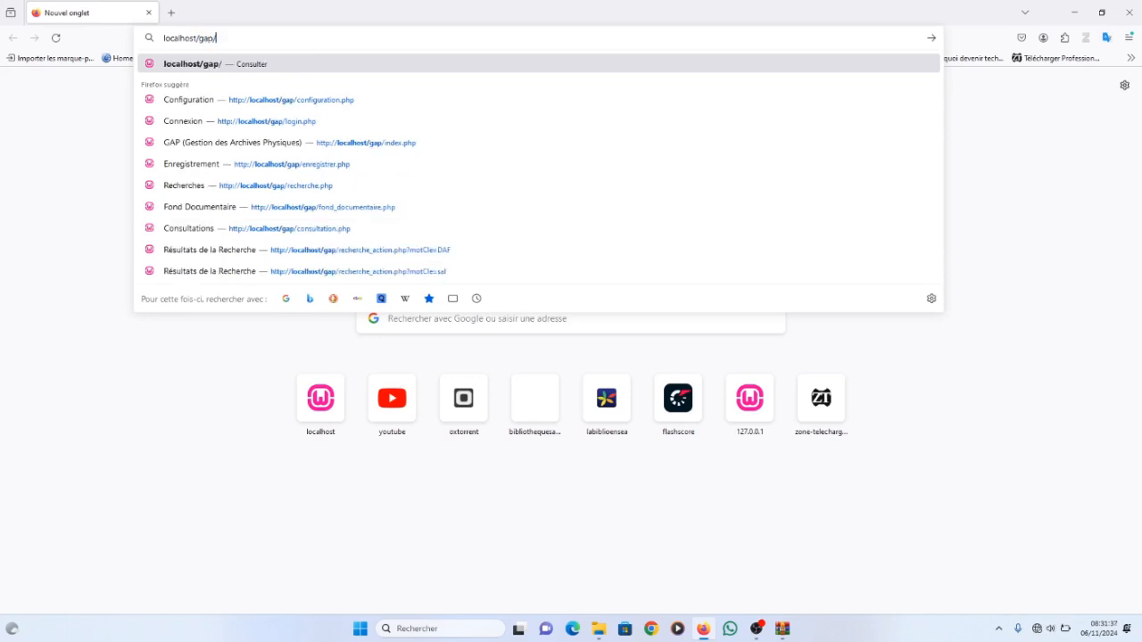
{"action": "key", "text": "Return"}
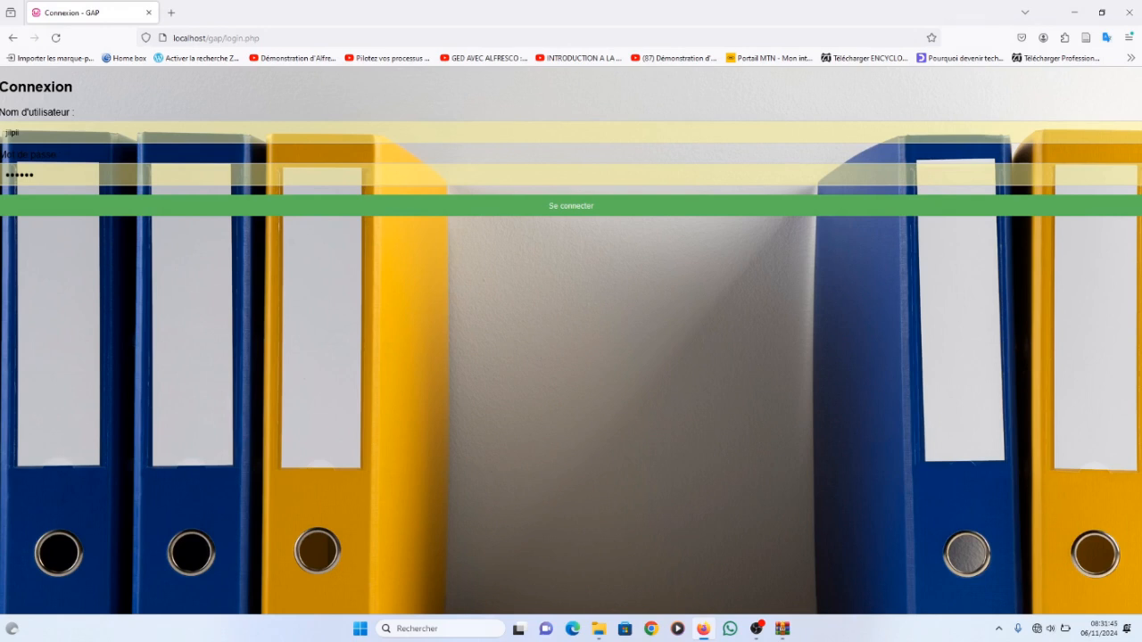
Log in to GAP as admin with the account password and postpone saving the login in the browser.
{"action": "double_click", "coordinate": [90, 131]}
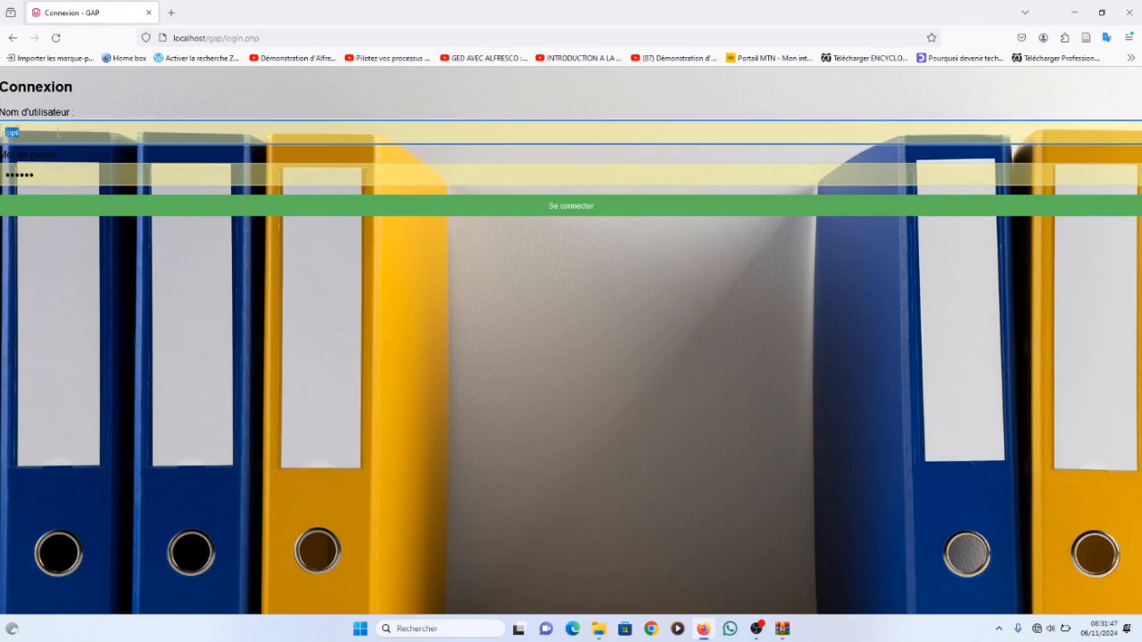
{"action": "type", "text": "admin"}
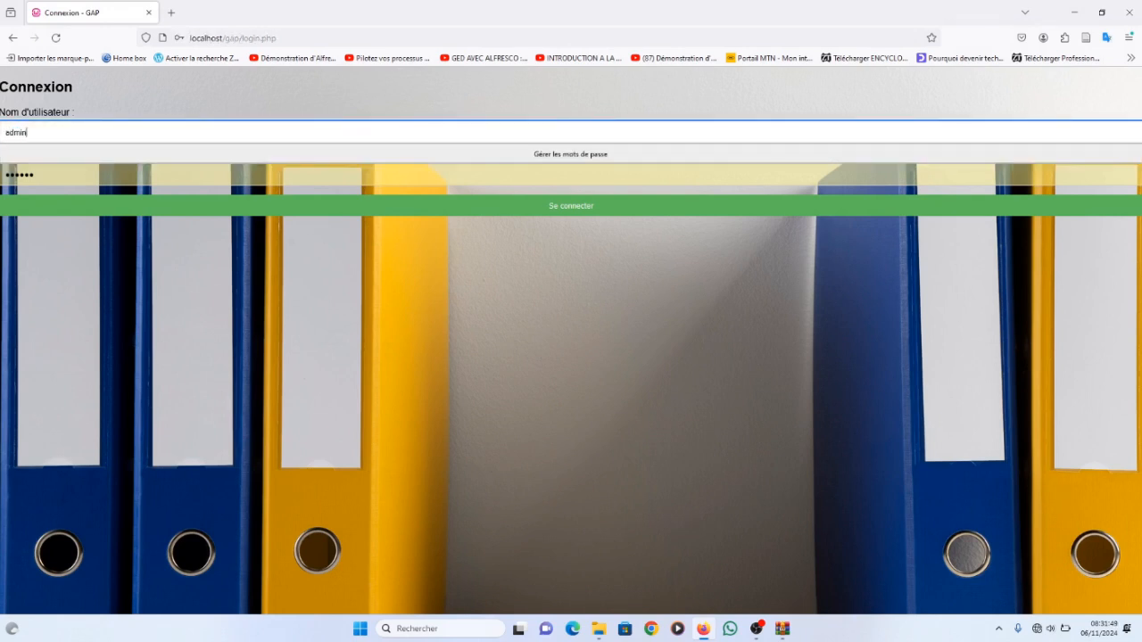
{"action": "key", "text": "Tab"}
{"action": "type", "text": "•"}
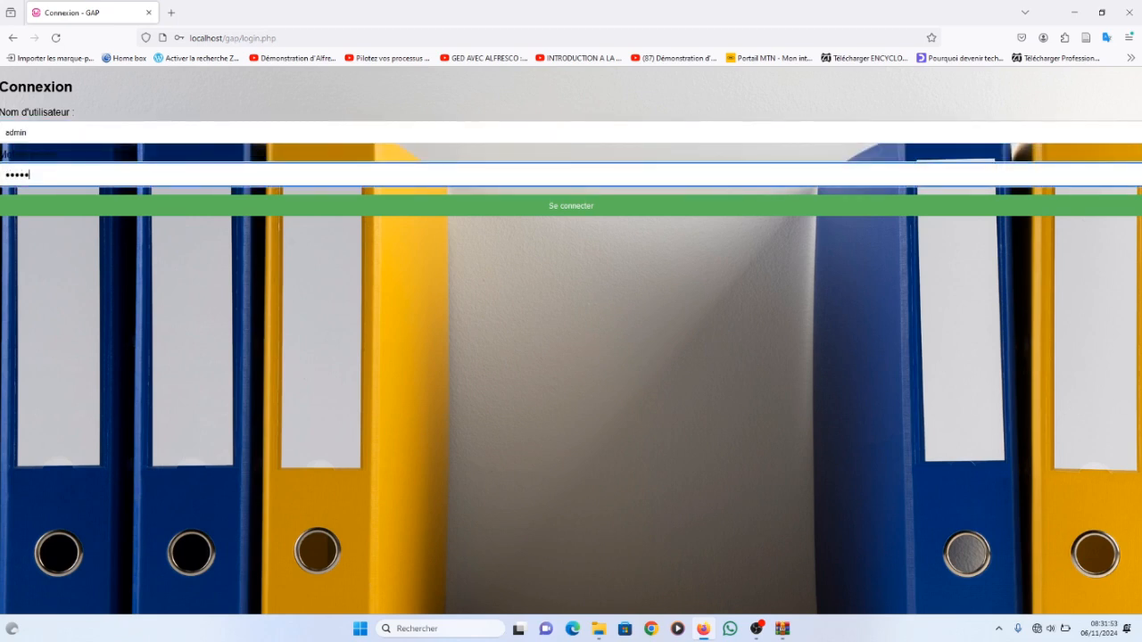
{"action": "key", "text": "Return"}
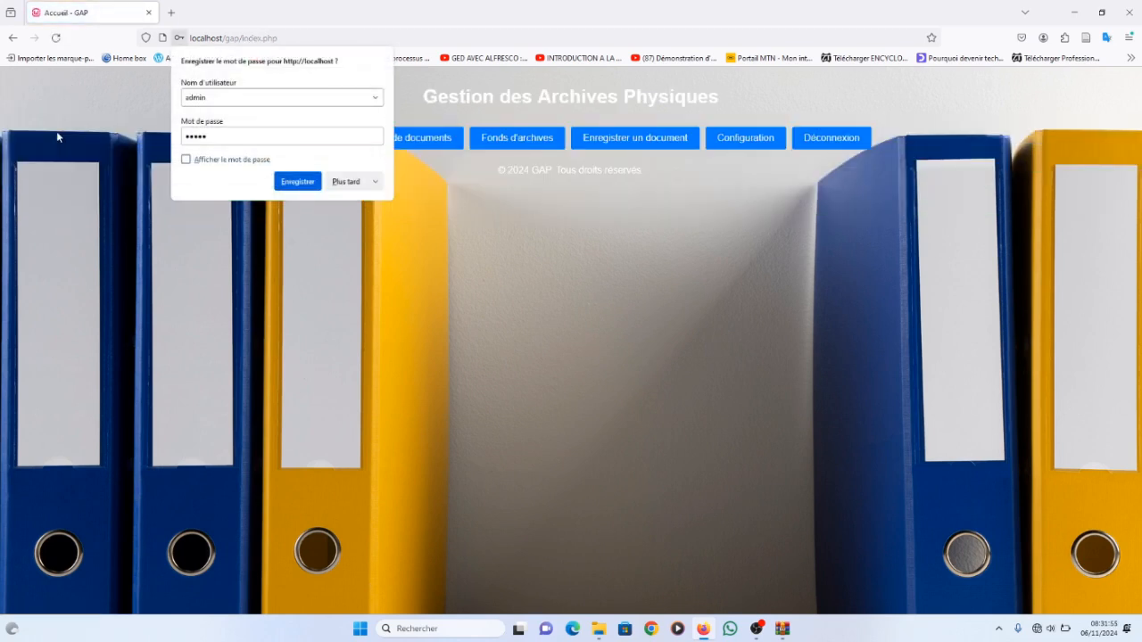
{"action": "left_click", "coordinate": [346, 181]}
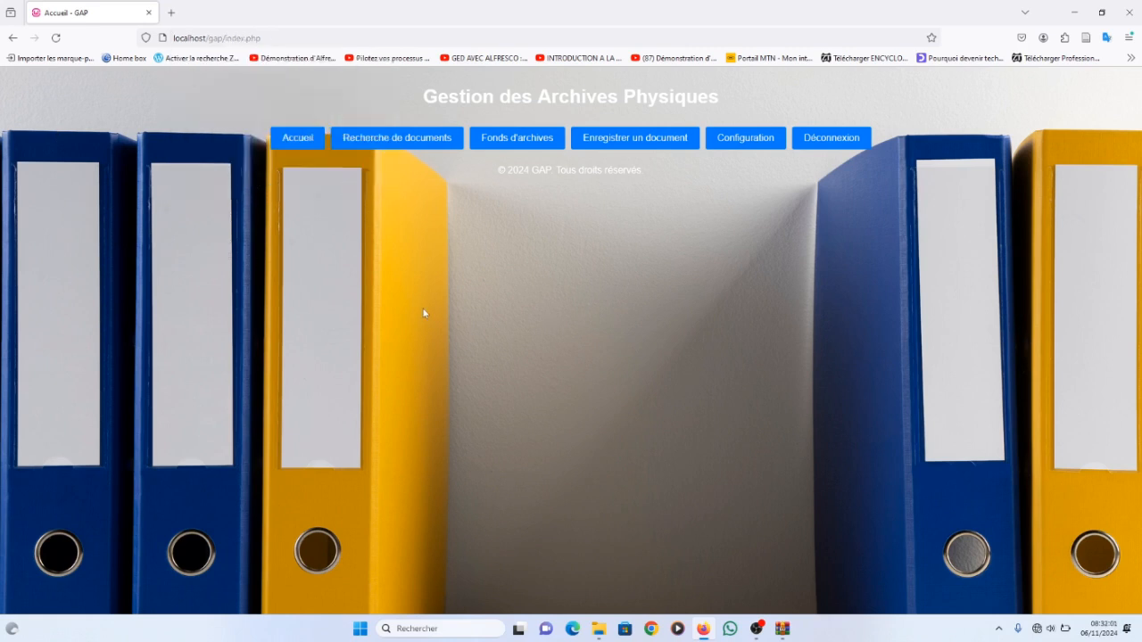
Look at the Recherche de documents and Fonds d'archives pages, returning to the home page after each.
{"action": "left_click", "coordinate": [308, 144]}
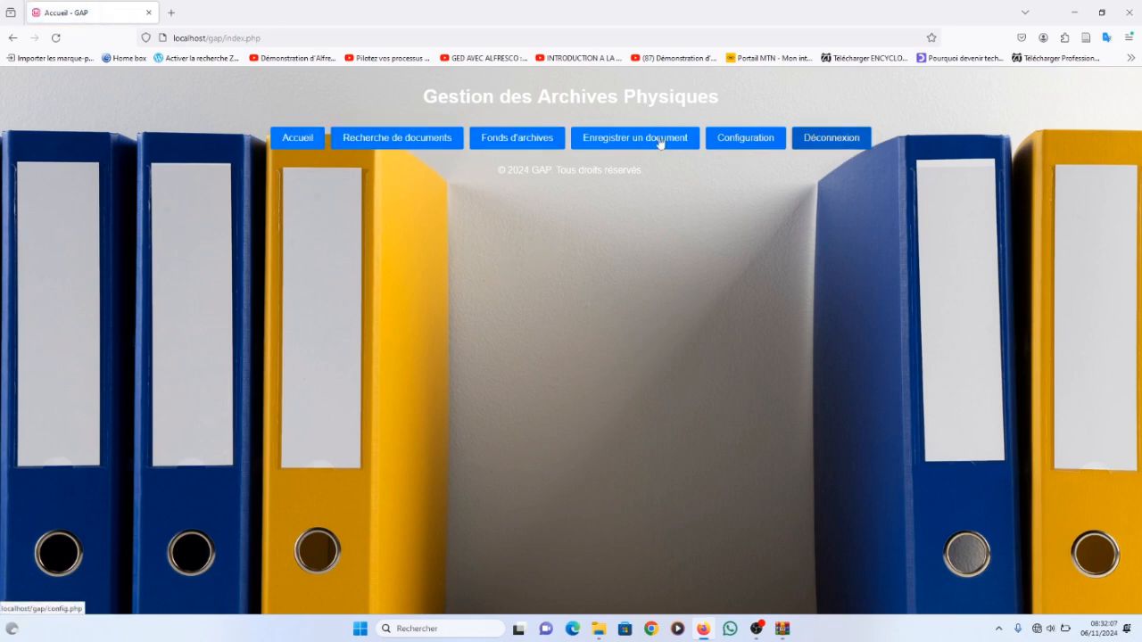
{"action": "left_click", "coordinate": [389, 148]}
{"action": "left_click", "coordinate": [454, 160]}
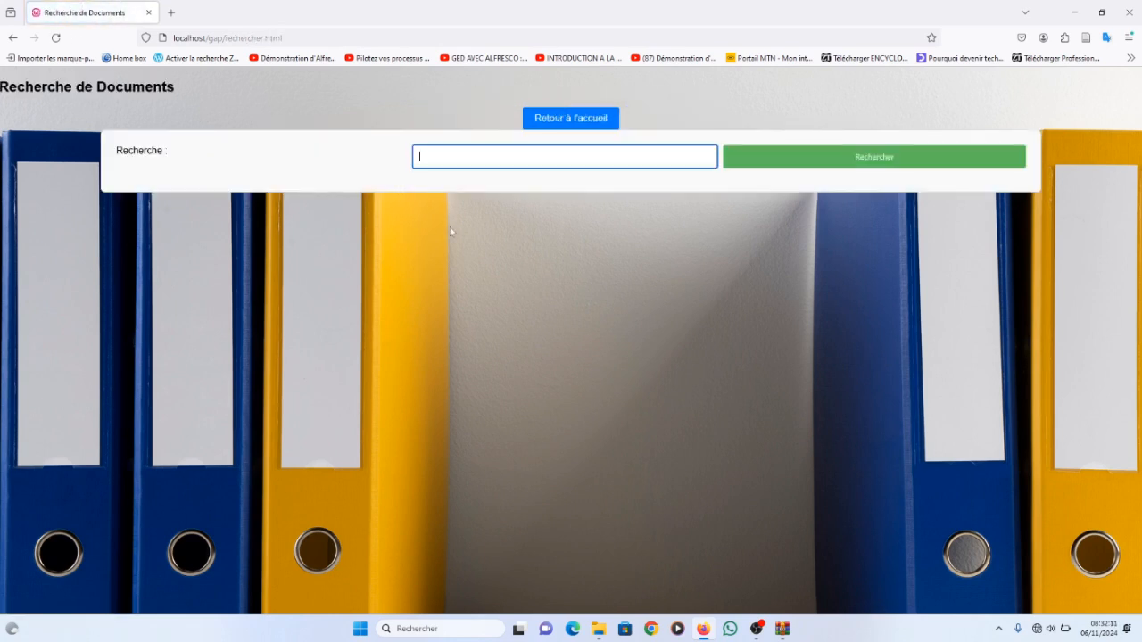
{"action": "left_click", "coordinate": [568, 117]}
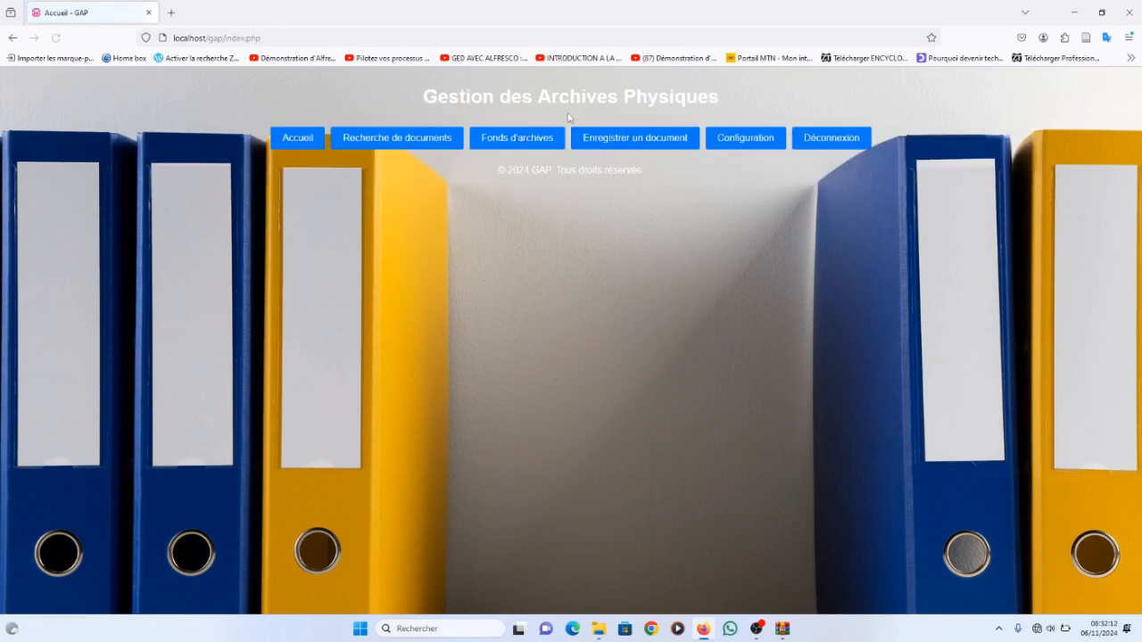
{"action": "left_click", "coordinate": [514, 142]}
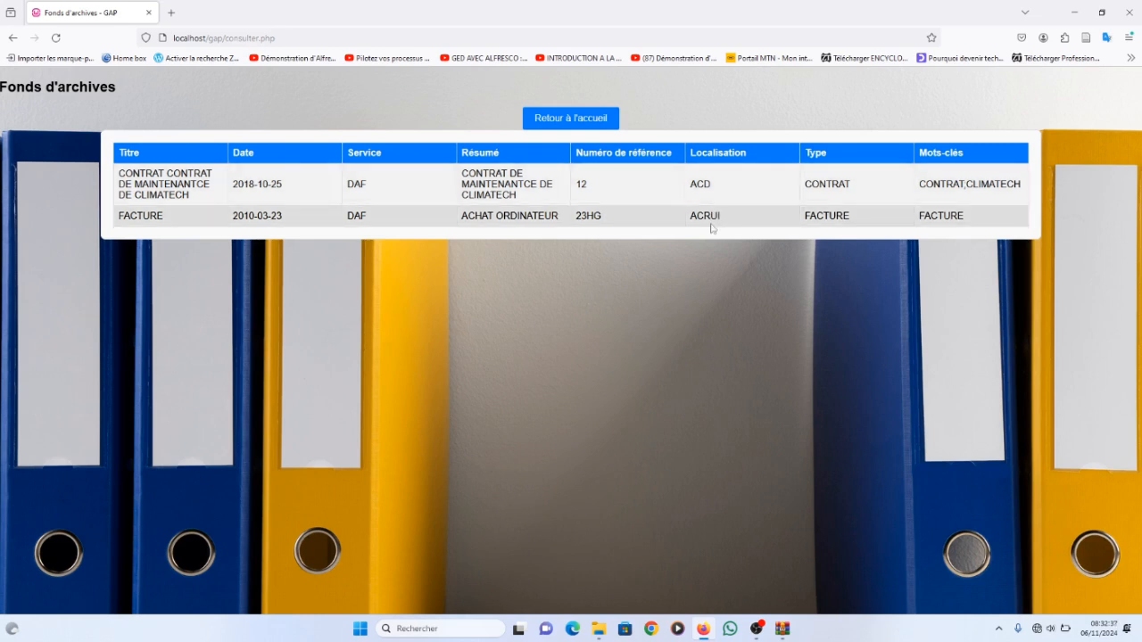
{"action": "left_click", "coordinate": [560, 122]}
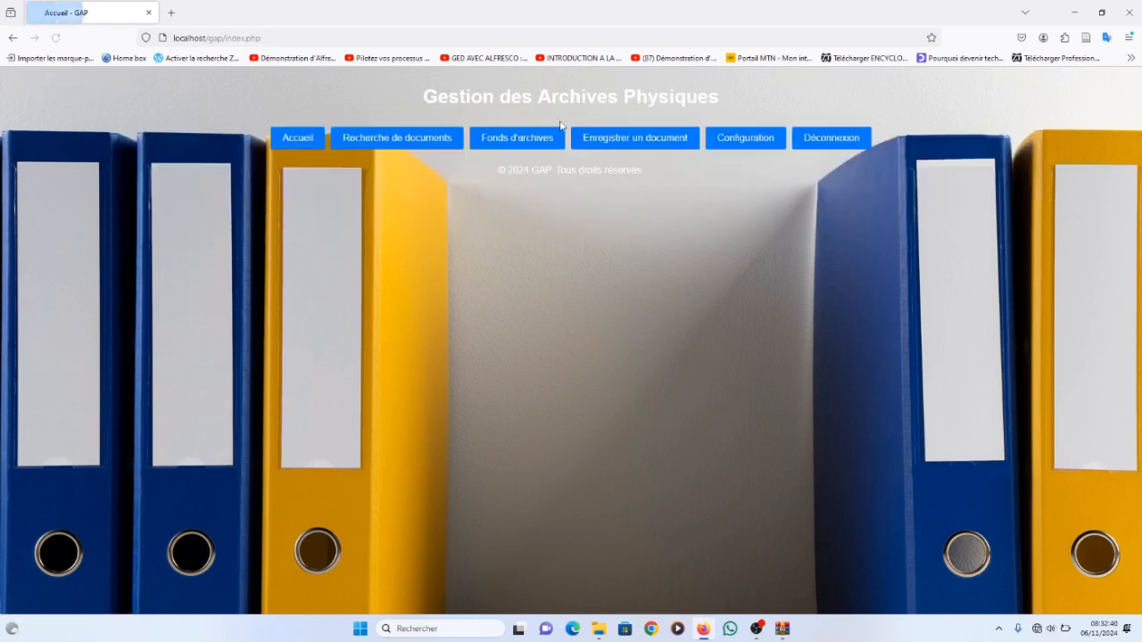
Examine the fields of the Enregistrer un document form without filling them in, and return to the home page.
{"action": "left_click", "coordinate": [628, 138]}
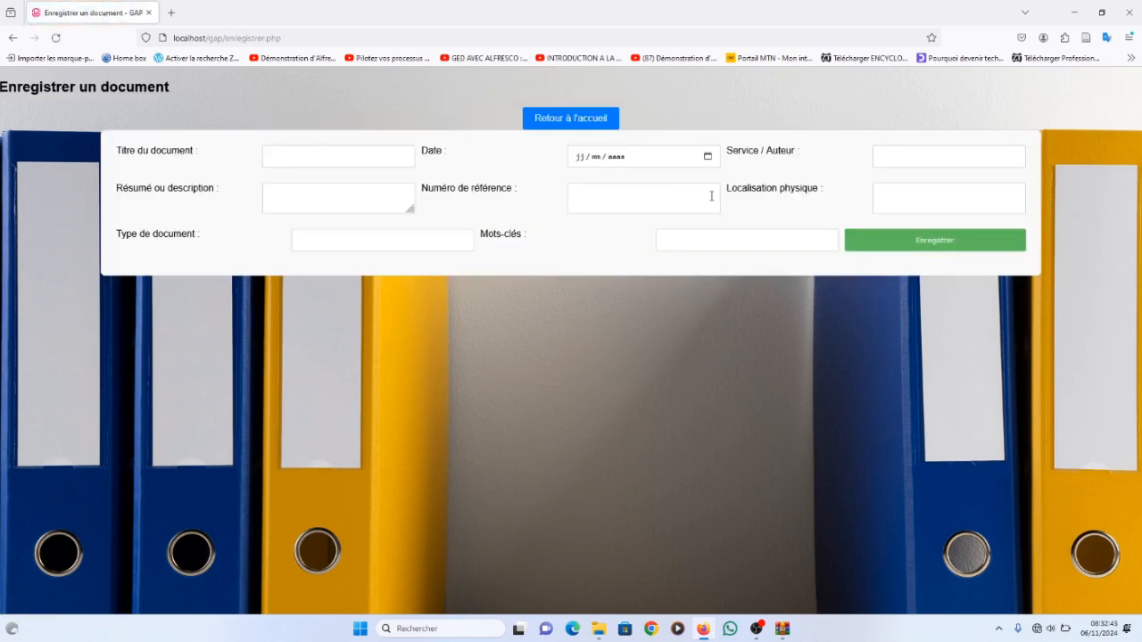
{"action": "left_click", "coordinate": [290, 154]}
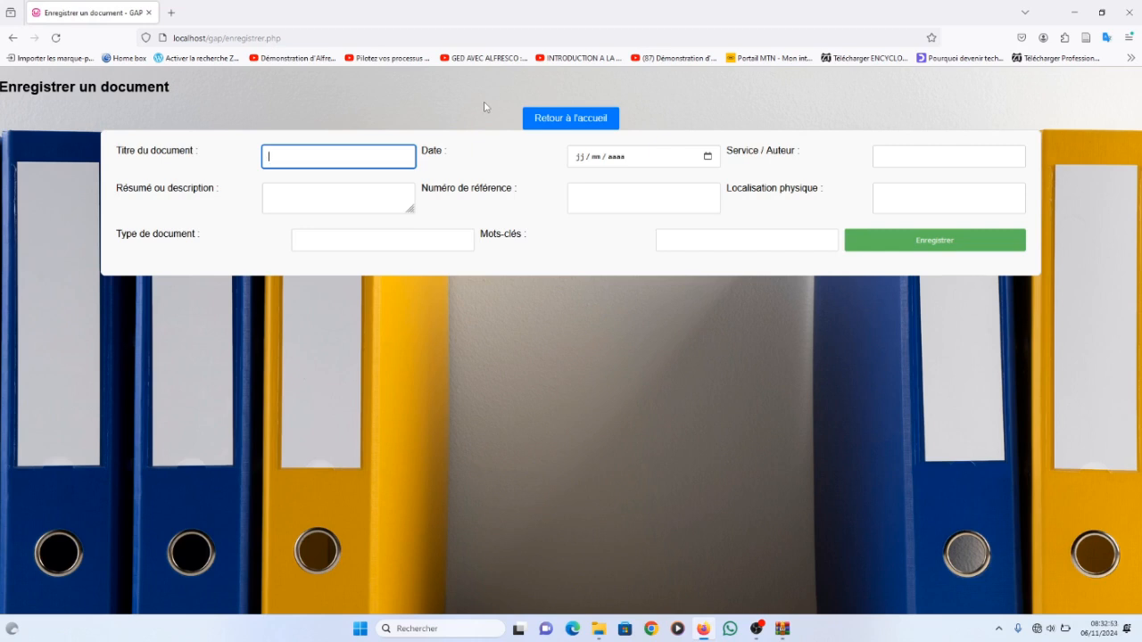
{"action": "left_click", "coordinate": [580, 158]}
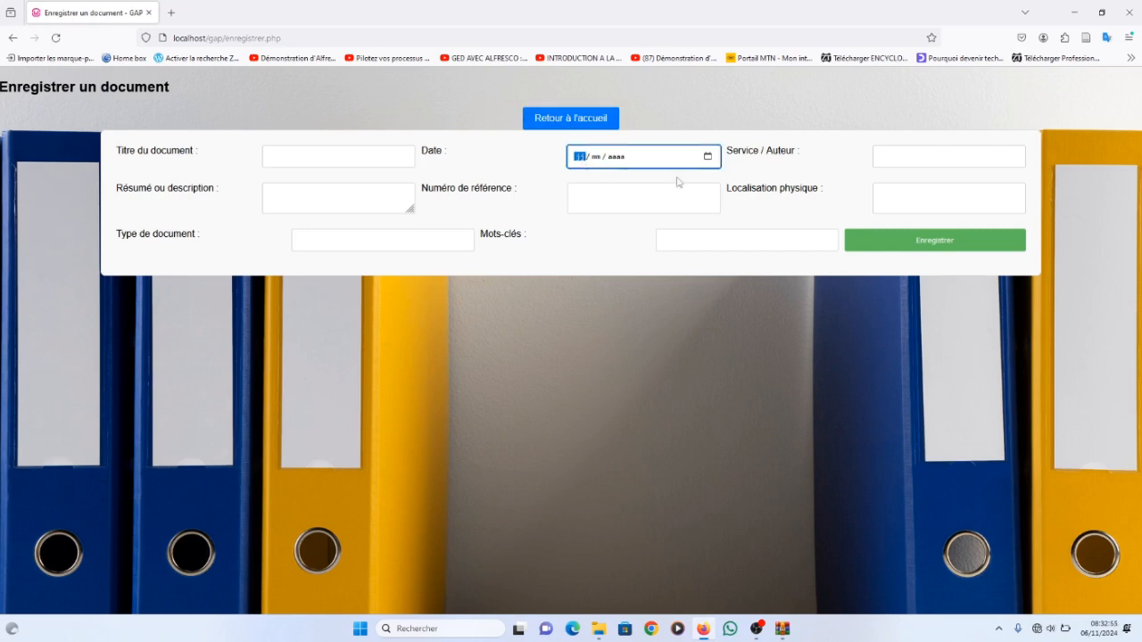
{"action": "left_click", "coordinate": [903, 160]}
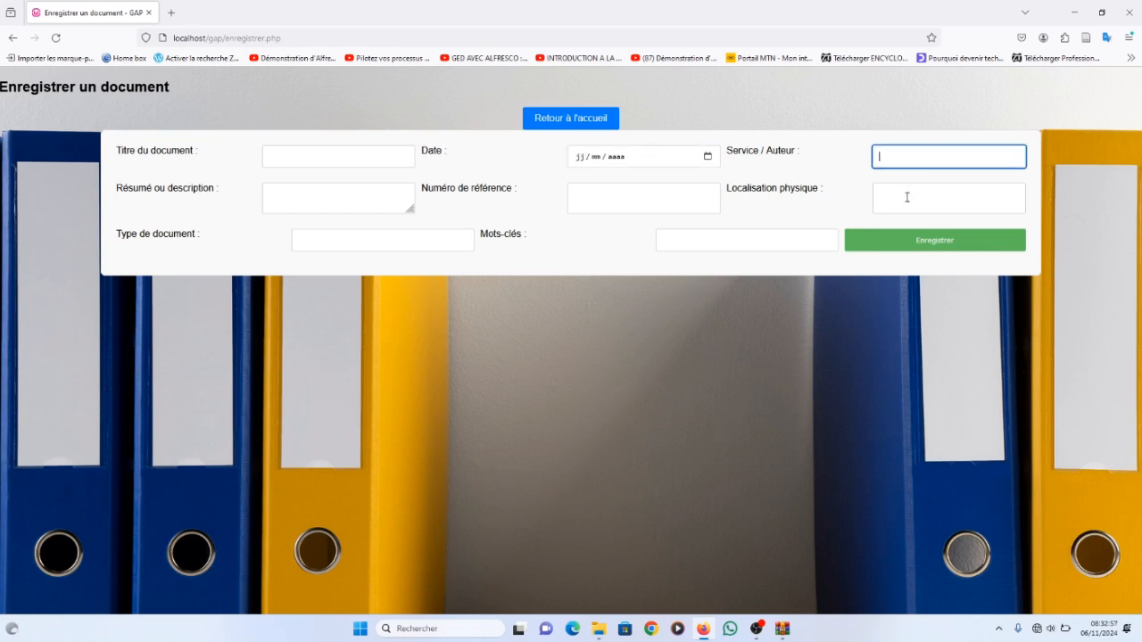
{"action": "left_click", "coordinate": [907, 197]}
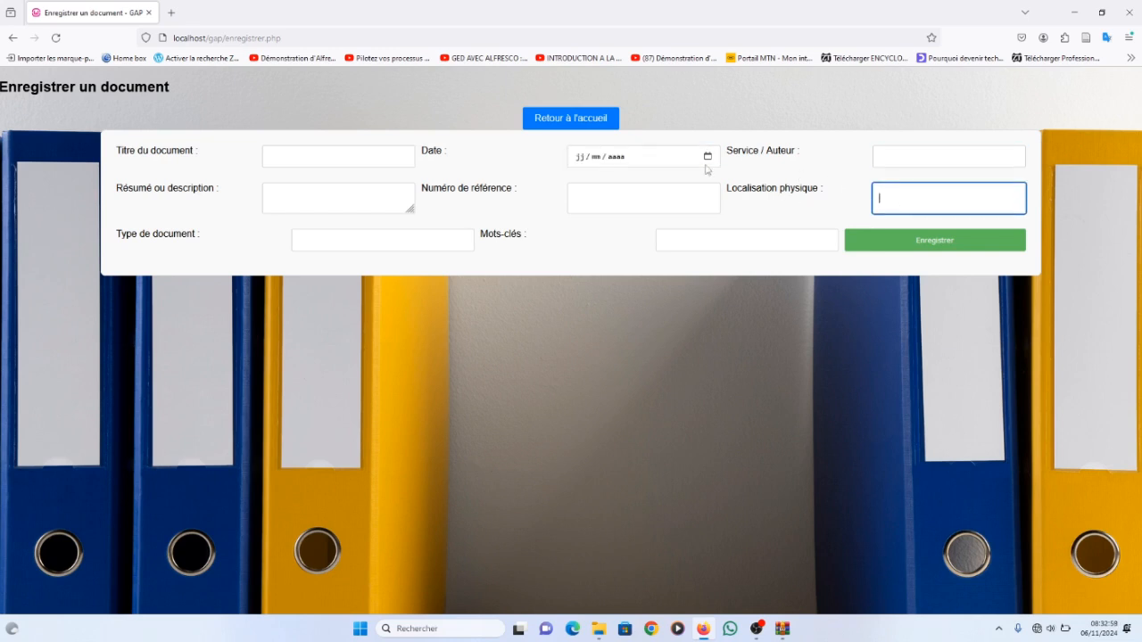
{"action": "left_click", "coordinate": [604, 204]}
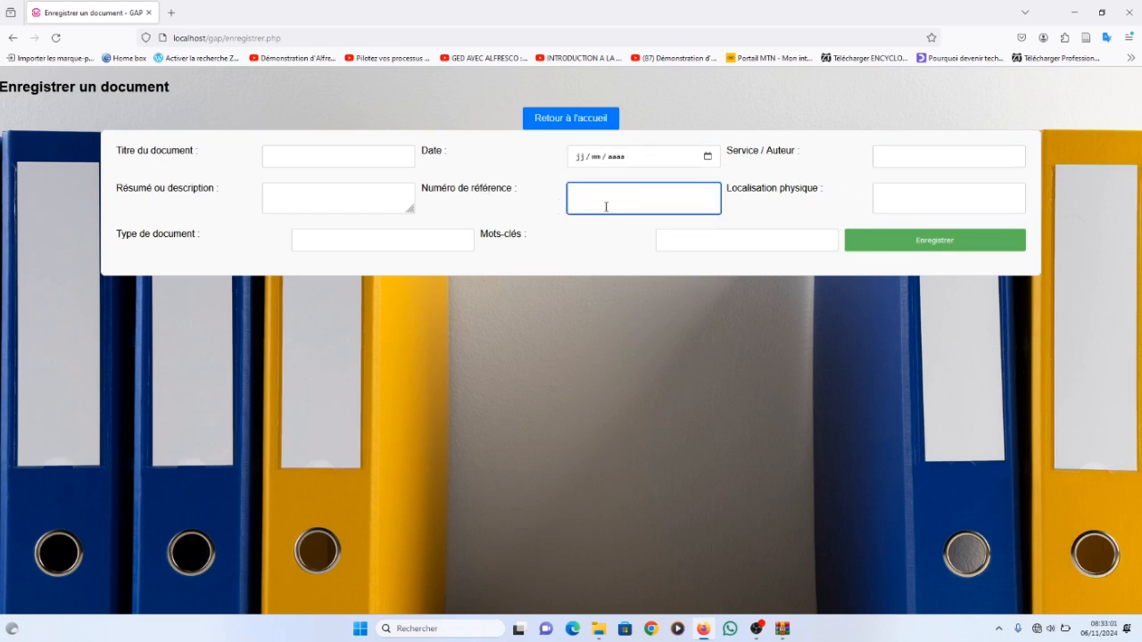
{"action": "left_click", "coordinate": [311, 204]}
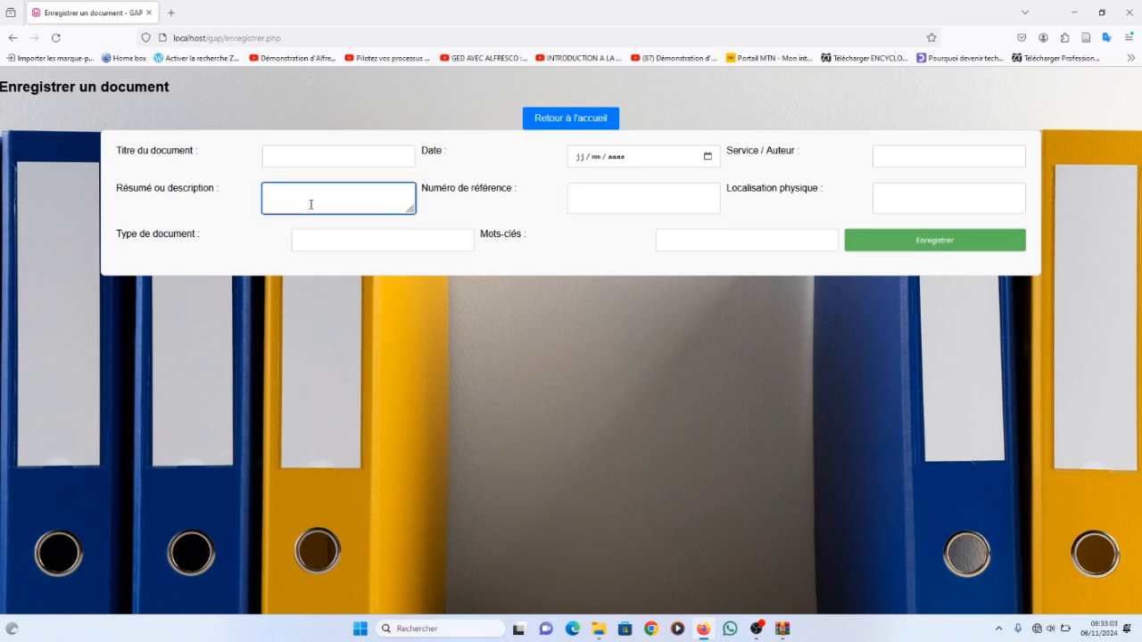
{"action": "left_click", "coordinate": [345, 241]}
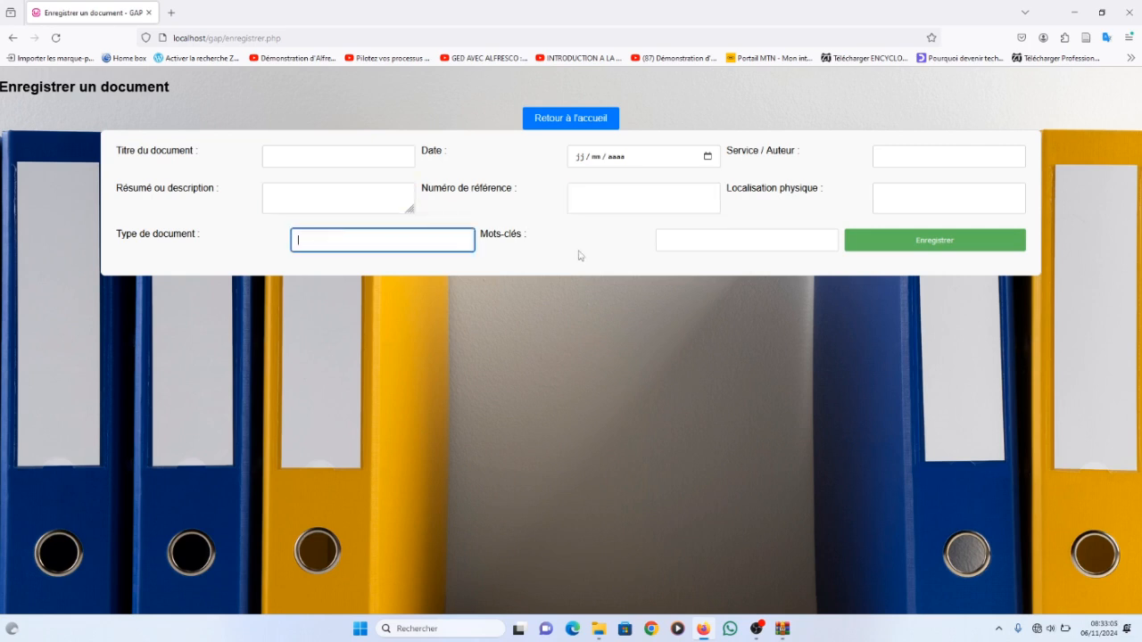
{"action": "left_click", "coordinate": [740, 241]}
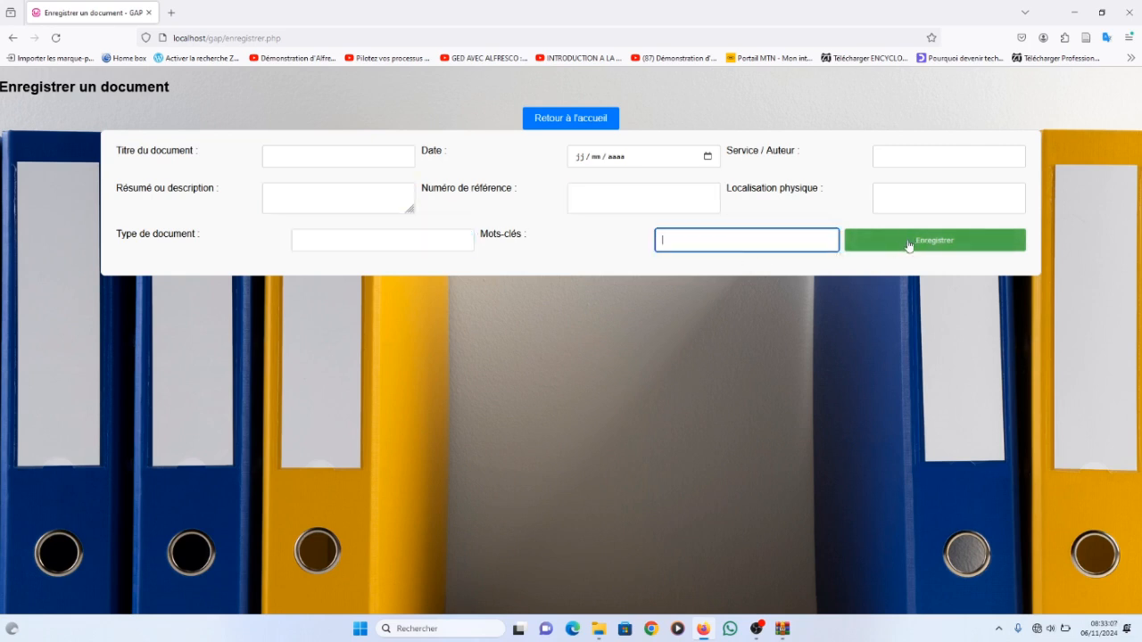
{"action": "left_click", "coordinate": [582, 130]}
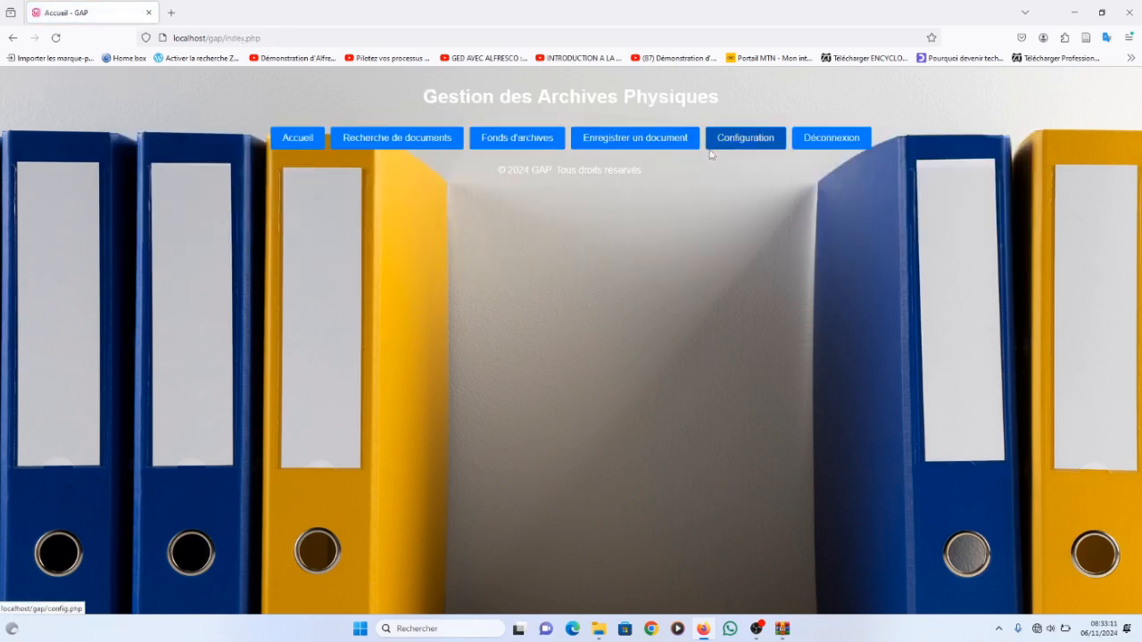
Open the Configuration page, review the role and theme choices, and return to the home page.
{"action": "left_click", "coordinate": [766, 144]}
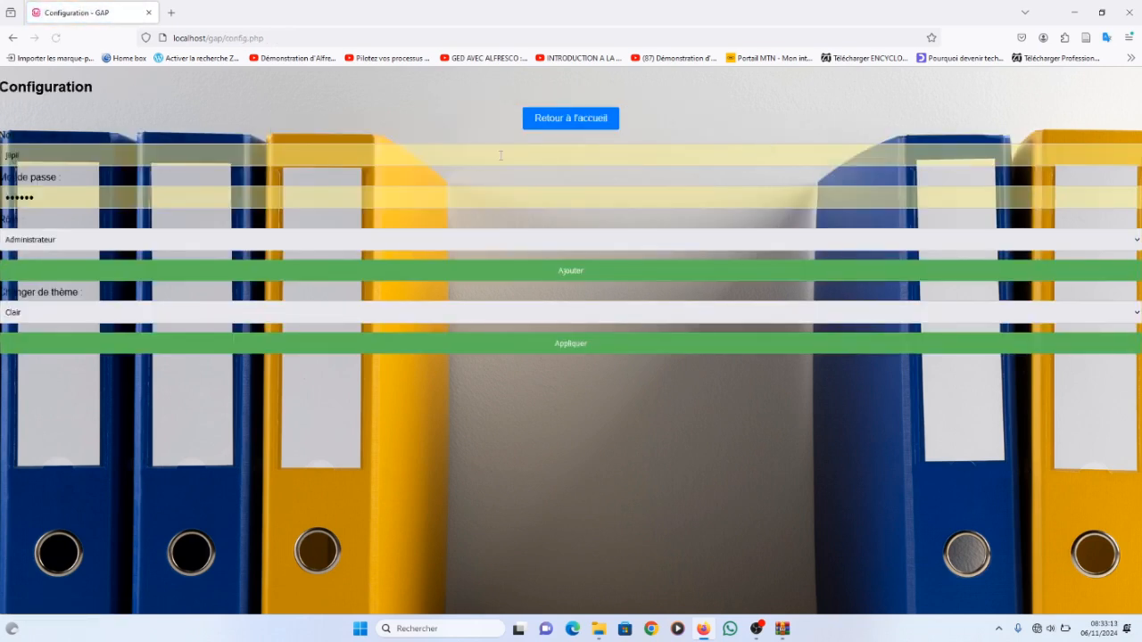
{"action": "left_click", "coordinate": [46, 240]}
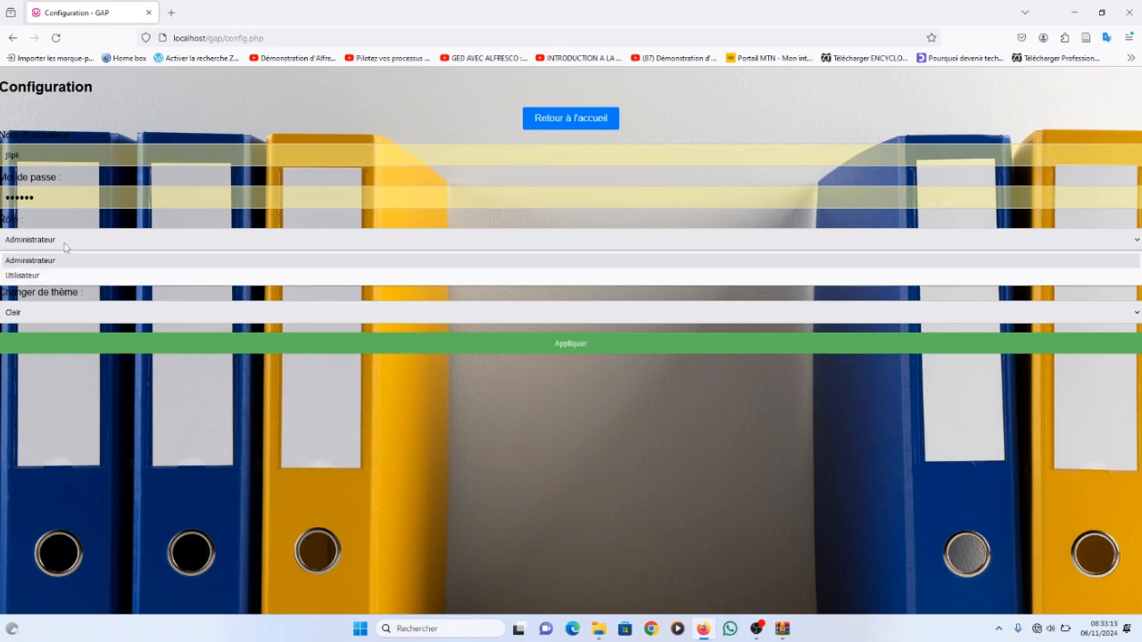
{"action": "left_click", "coordinate": [62, 260]}
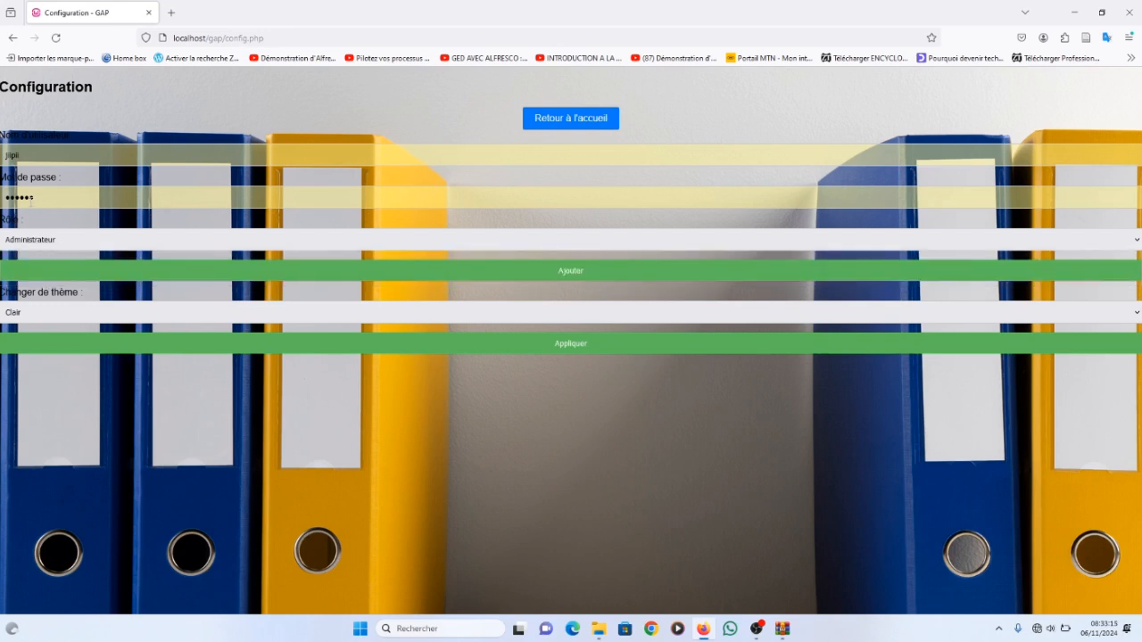
{"action": "left_click", "coordinate": [50, 312]}
{"action": "left_click", "coordinate": [46, 349]}
{"action": "left_click", "coordinate": [434, 353]}
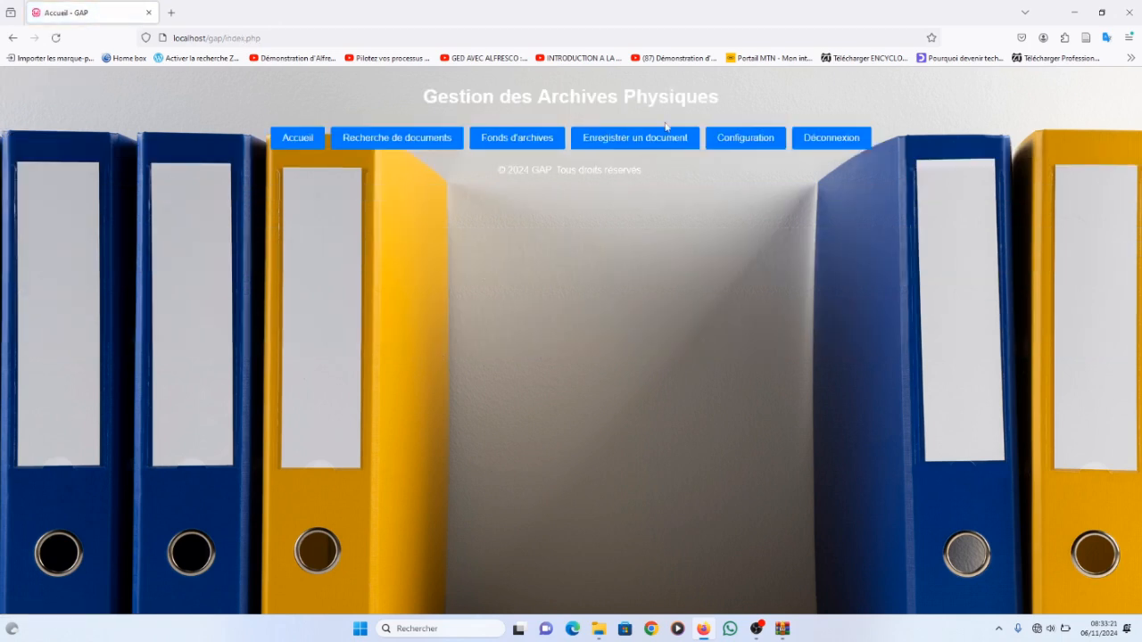
Open the Configuration page, clear the prefilled username and password, review the role choices, and return to the home page.
{"action": "left_click", "coordinate": [724, 138]}
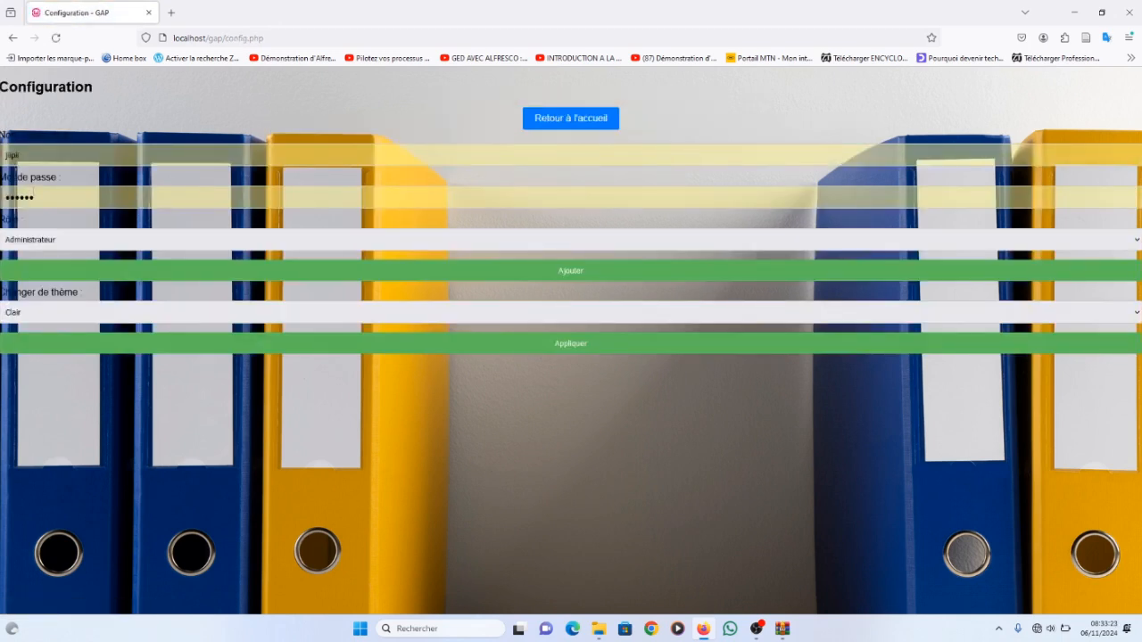
{"action": "key", "text": "Tab"}
{"action": "key", "text": "BackSpace"}
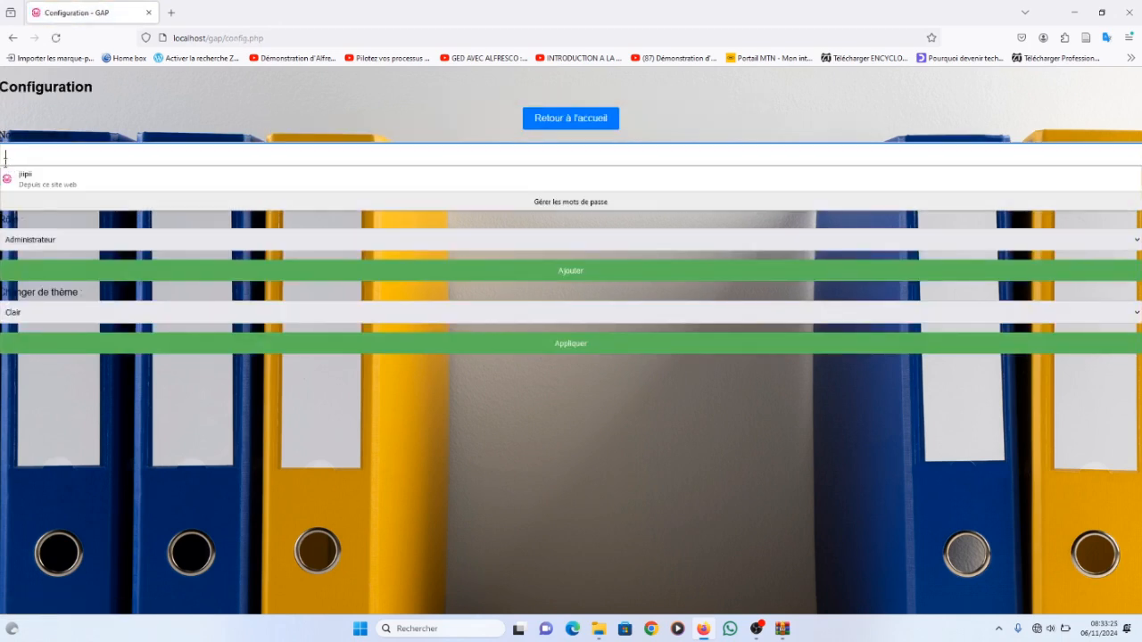
{"action": "left_click", "coordinate": [53, 230]}
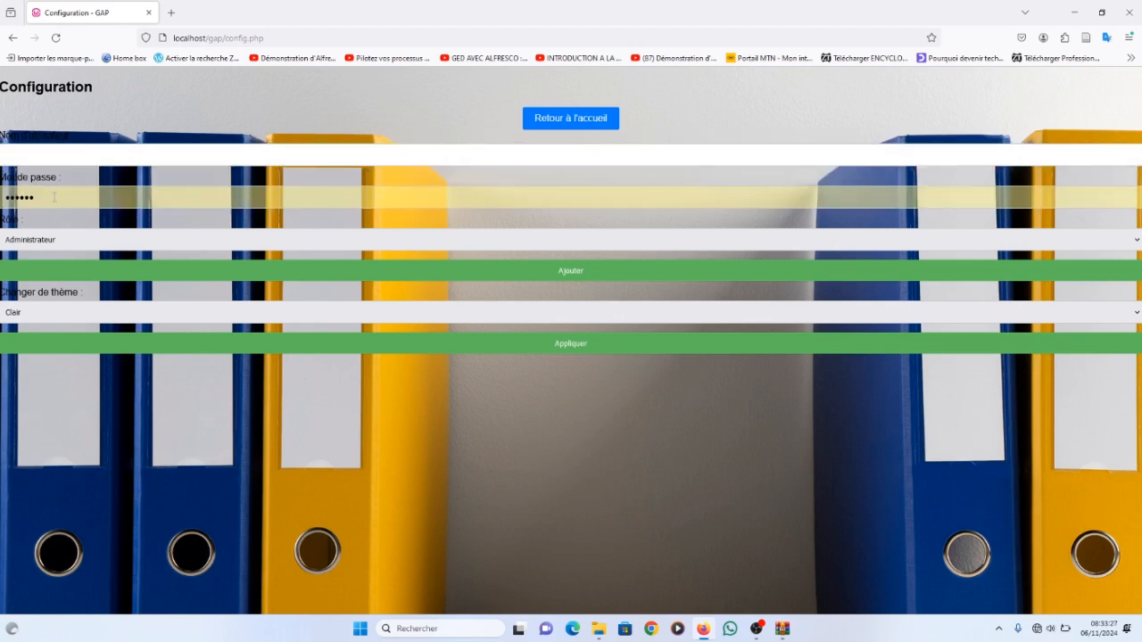
{"action": "double_click", "coordinate": [53, 199]}
{"action": "key", "text": "BackSpace"}
{"action": "left_click", "coordinate": [78, 372]}
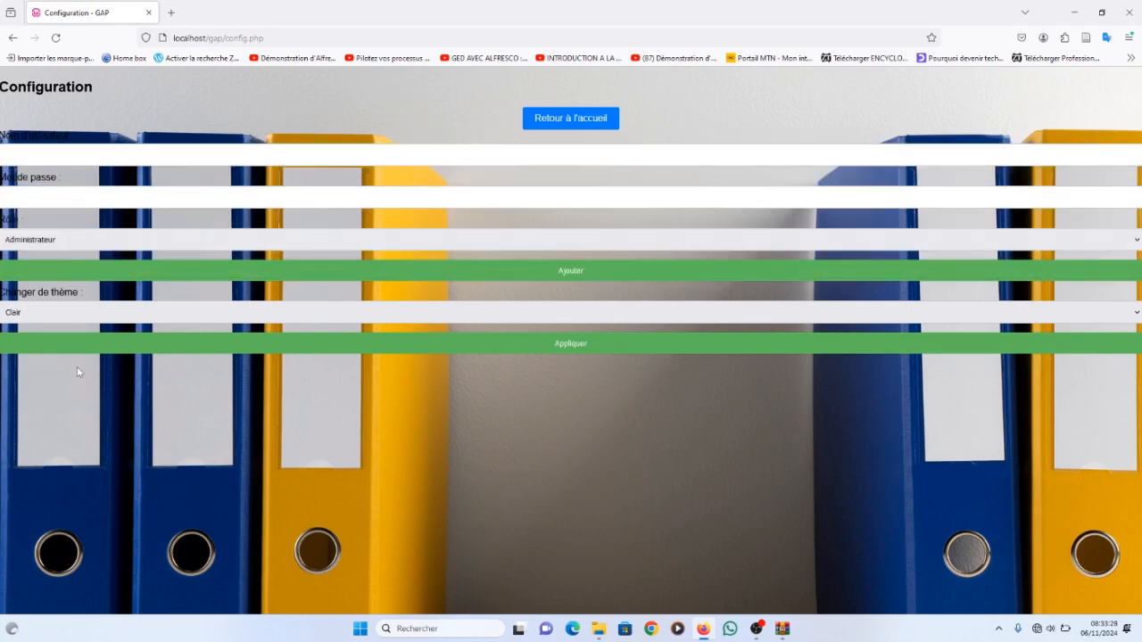
{"action": "left_click", "coordinate": [50, 241]}
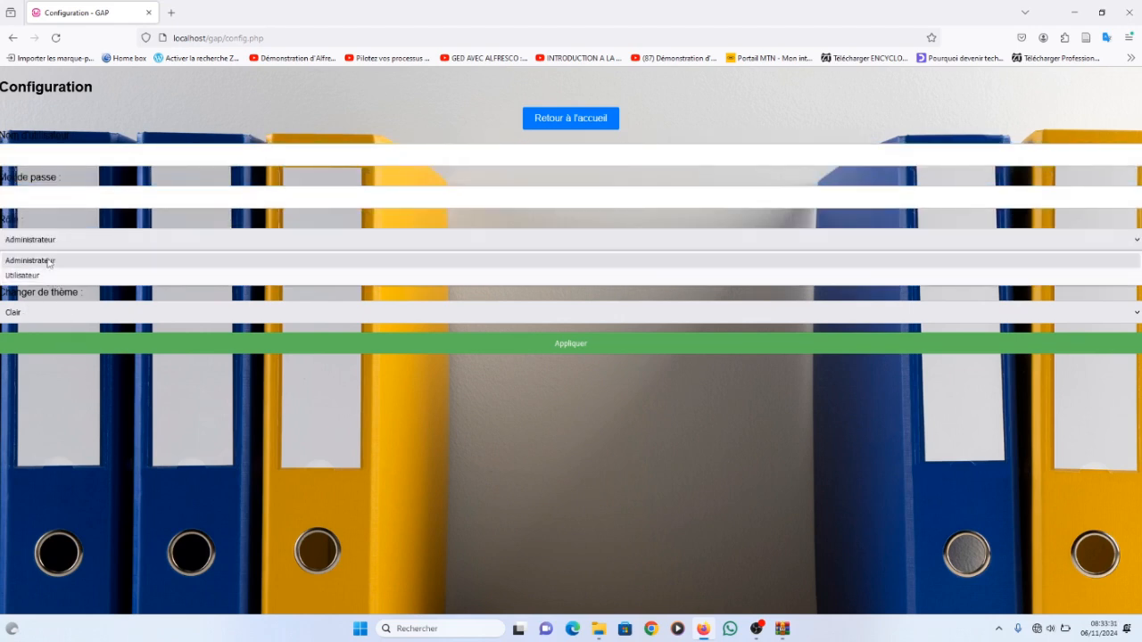
{"action": "left_click", "coordinate": [230, 419]}
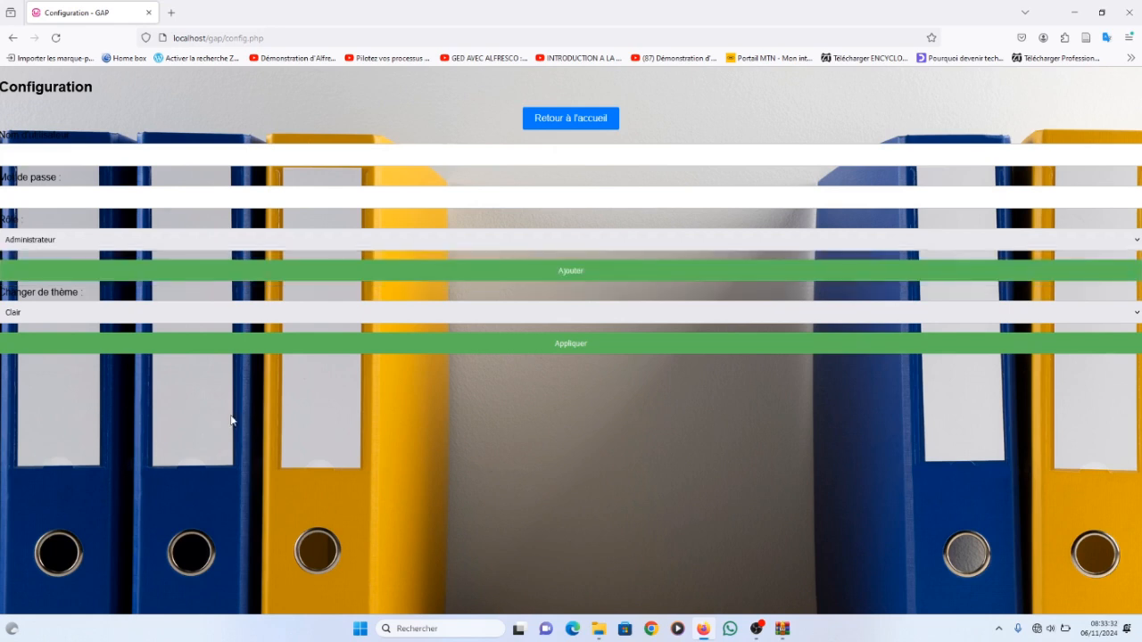
{"action": "left_click", "coordinate": [567, 126]}
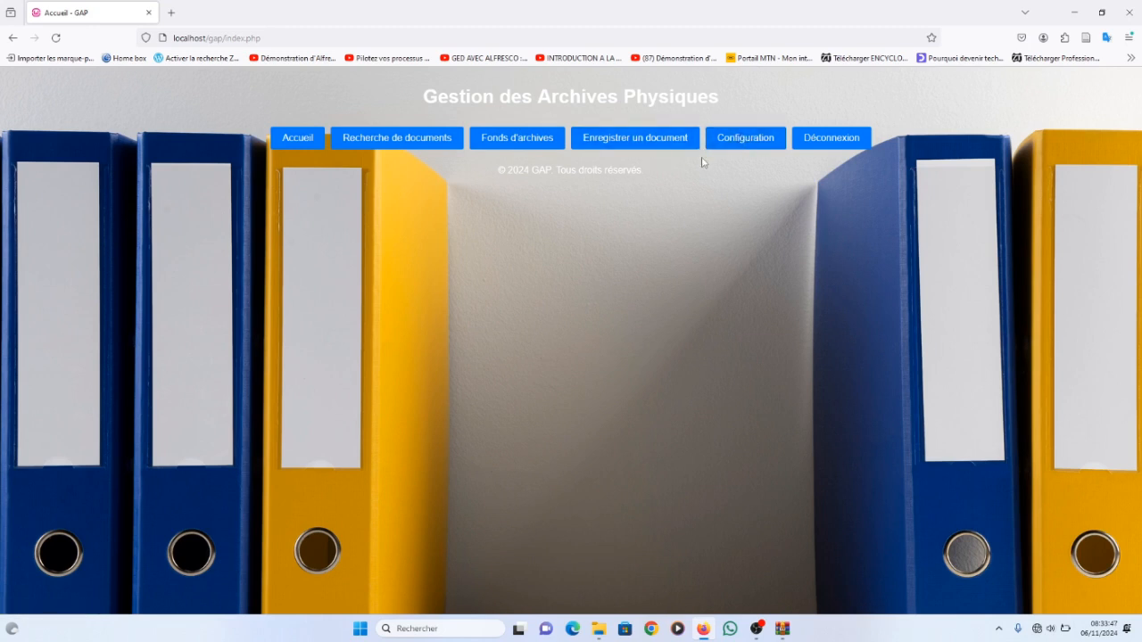
Log out, log in with the other user's username and account password, and postpone saving the login in the browser.
{"action": "left_click", "coordinate": [822, 138]}
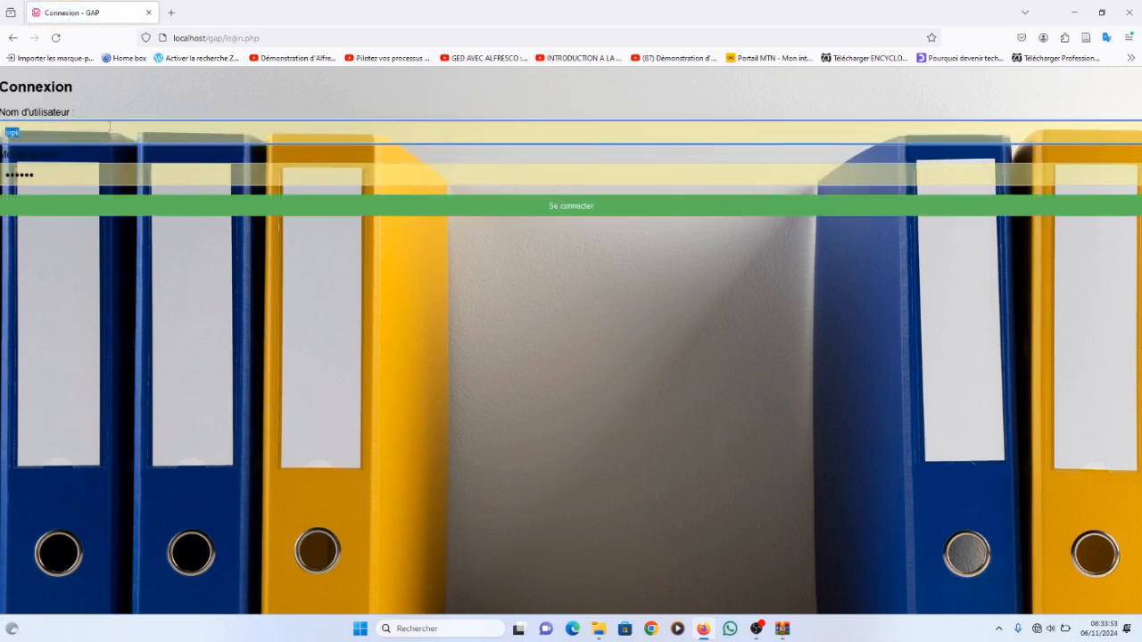
{"action": "key", "text": "BackSpace"}
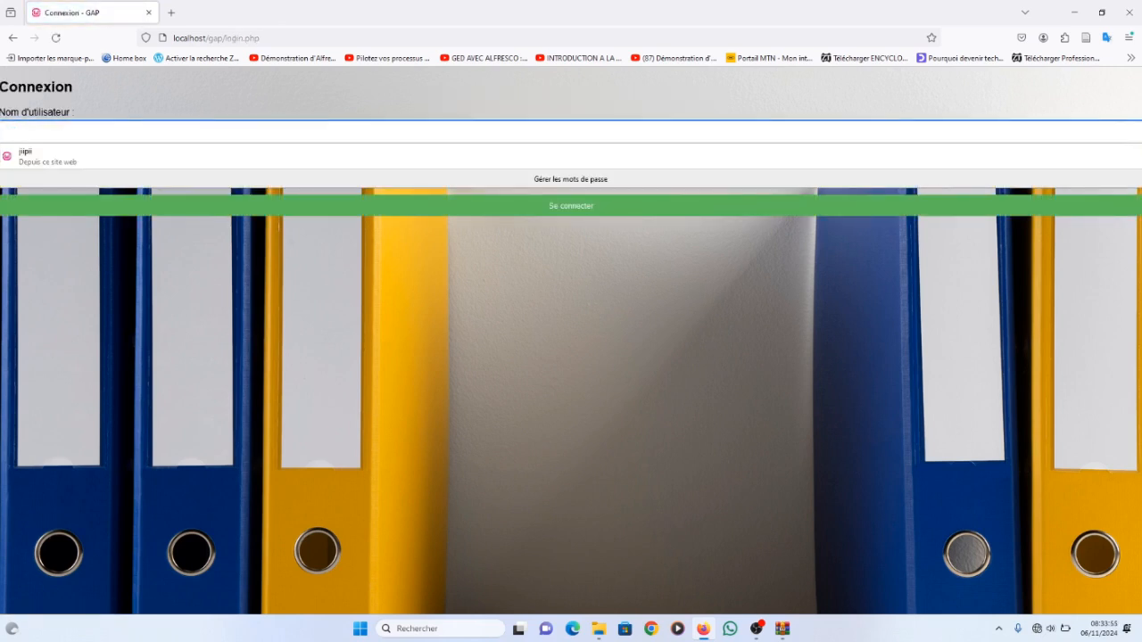
{"action": "type", "text": "i"}
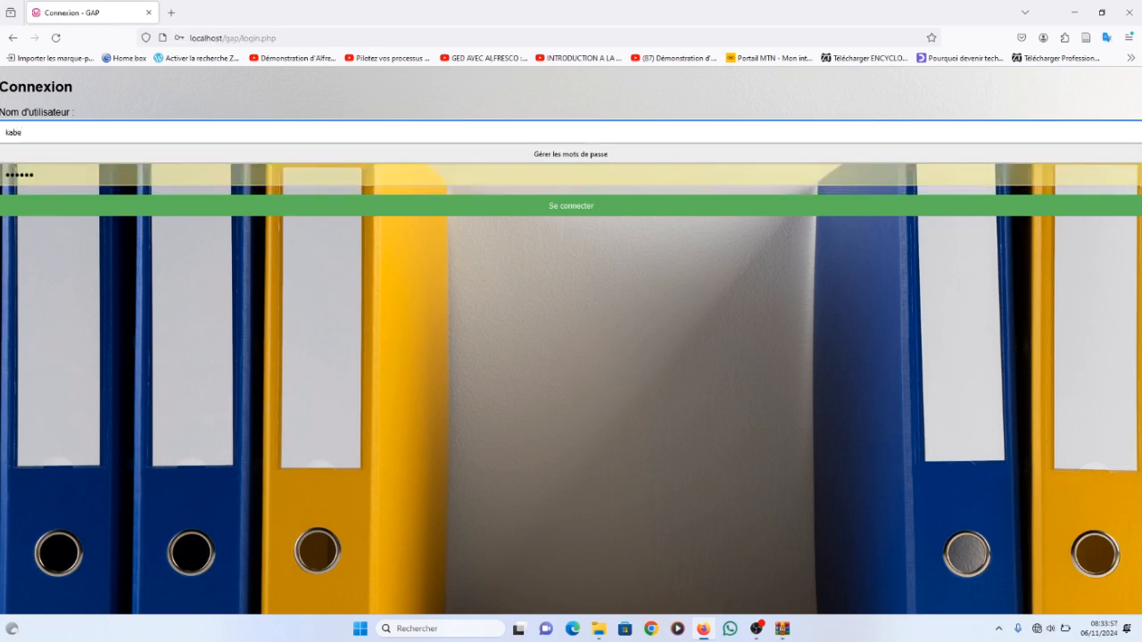
{"action": "key", "text": "Tab"}
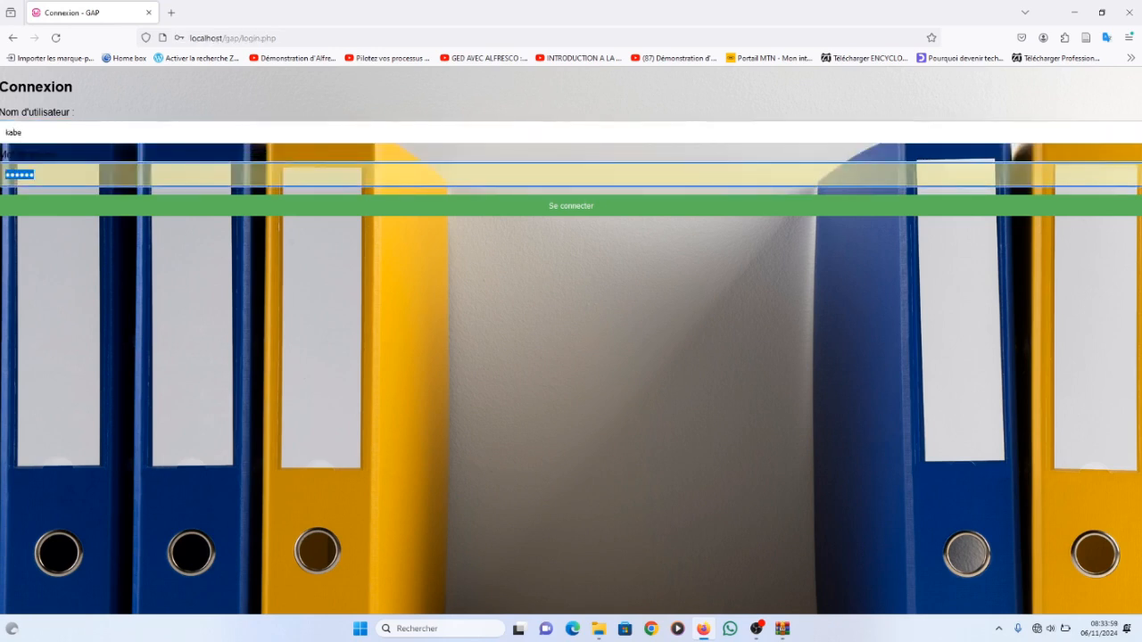
{"action": "type", "text": "••"}
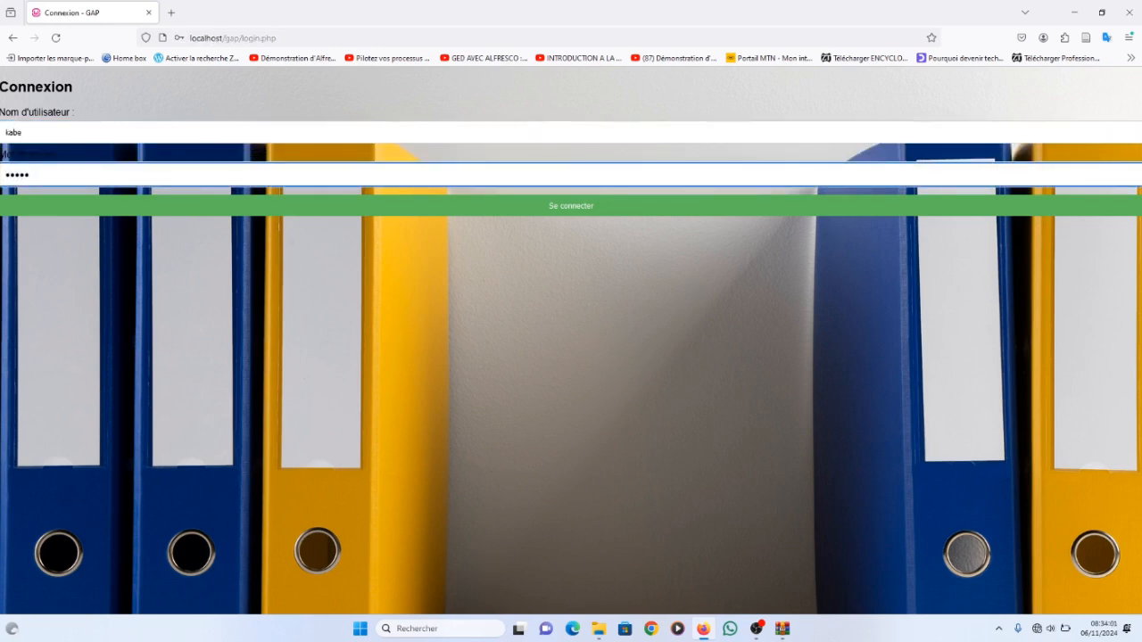
{"action": "type", "text": "•••"}
{"action": "key", "text": "Return"}
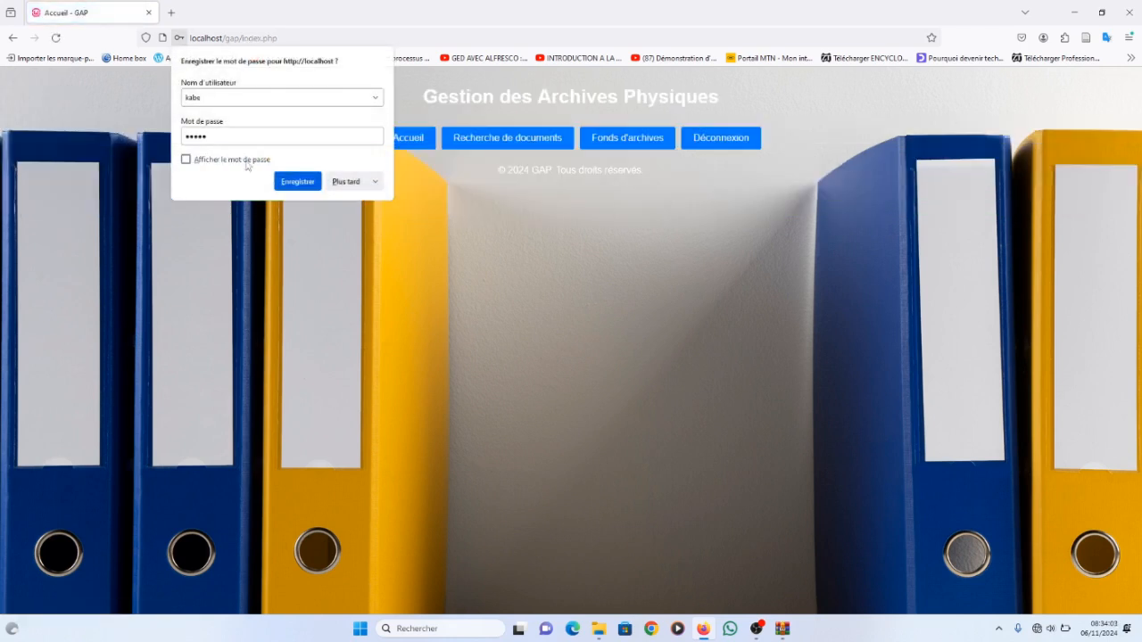
{"action": "left_click", "coordinate": [353, 183]}
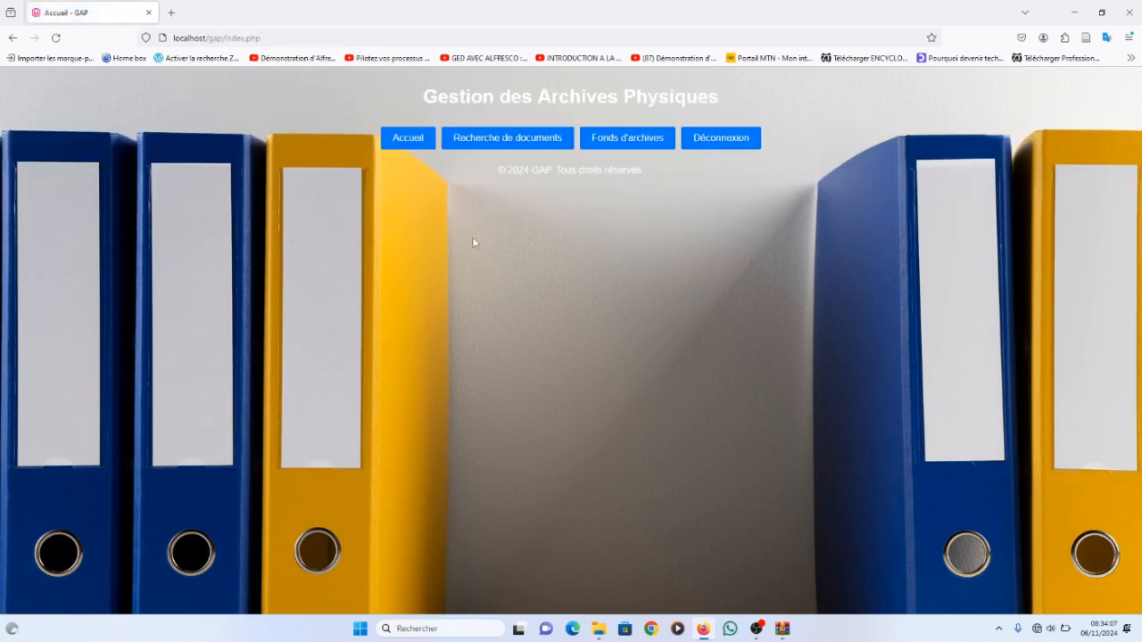
Search the documents for "fac" and examine the physical location in the results.
{"action": "left_click", "coordinate": [474, 150]}
{"action": "left_click", "coordinate": [482, 157]}
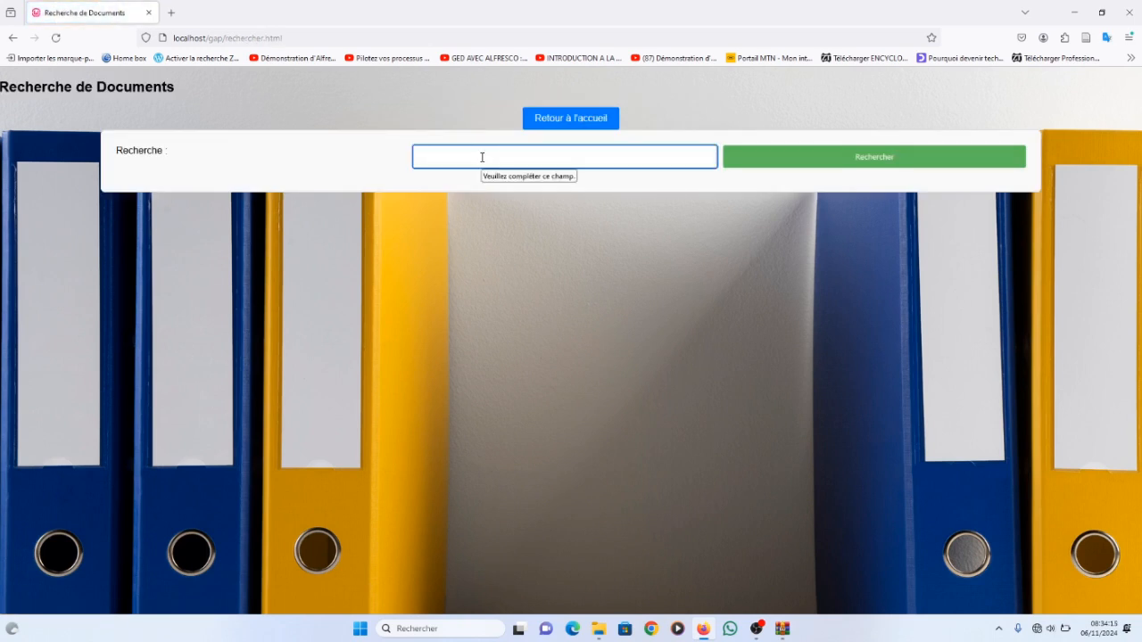
{"action": "type", "text": "fac"}
{"action": "key", "text": "Return"}
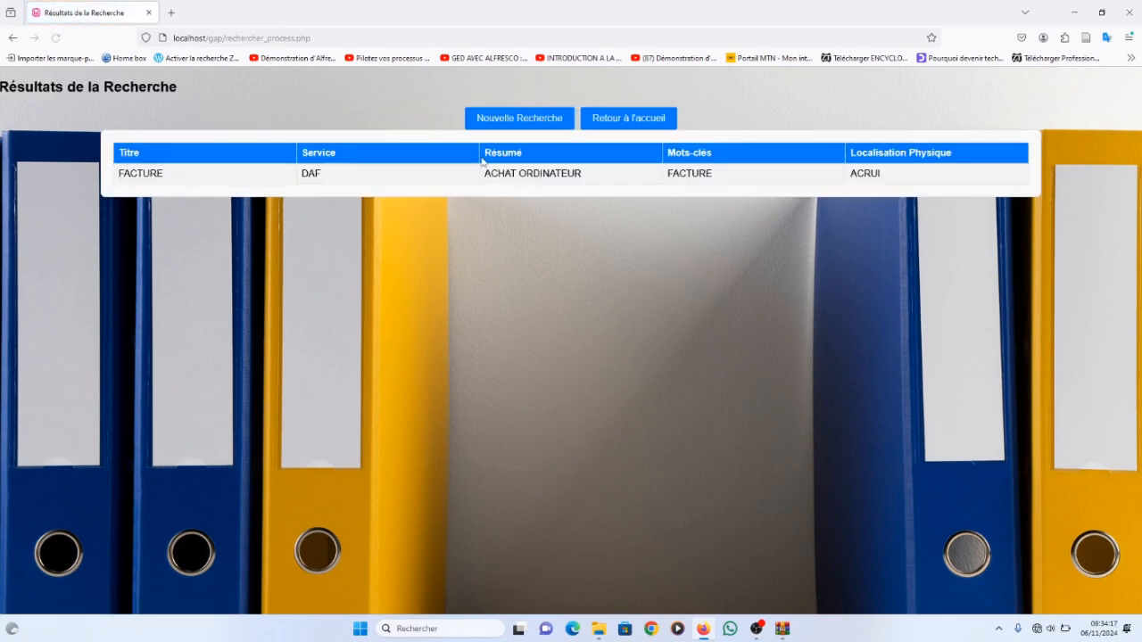
{"action": "double_click", "coordinate": [899, 179]}
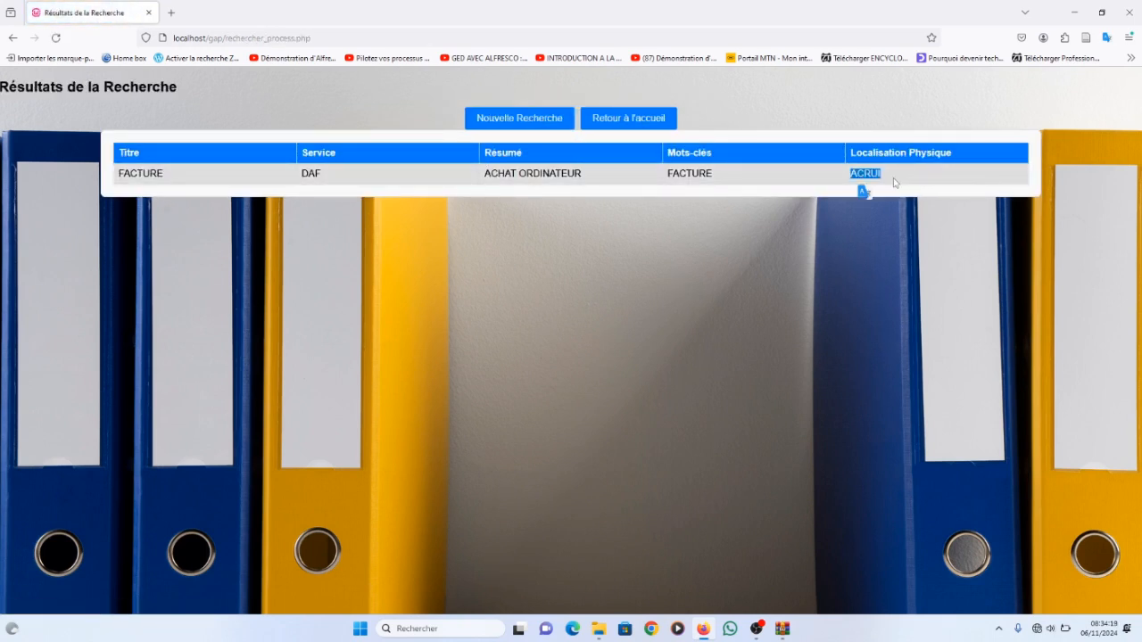
{"action": "left_click", "coordinate": [893, 179]}
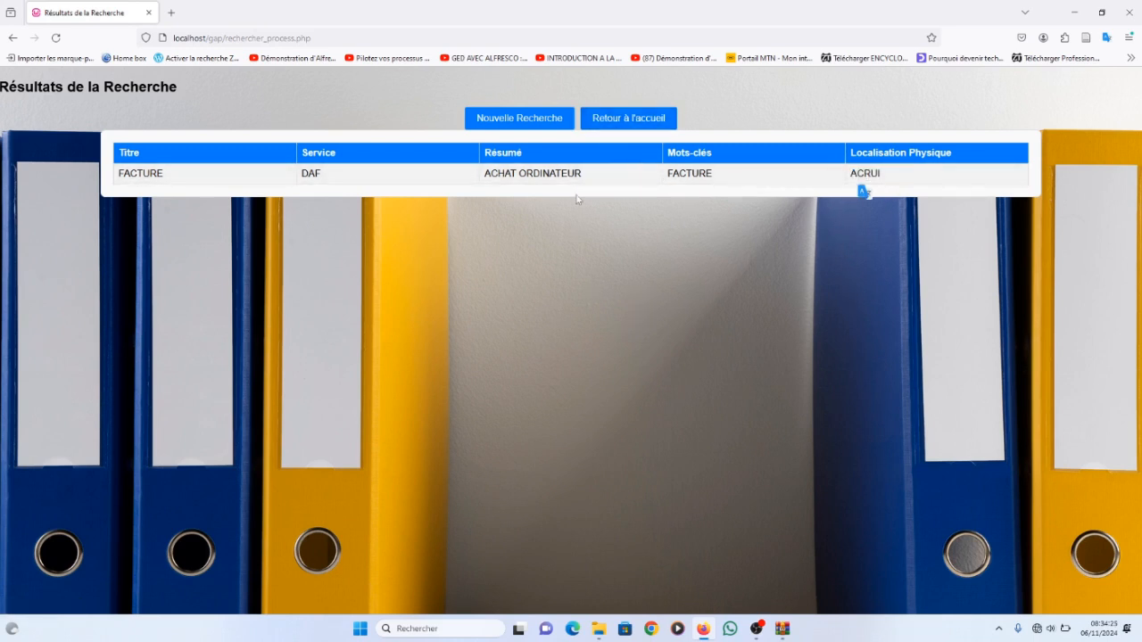
Look at the empty search form and the Fonds d'archives list, return to the home page and log out.
{"action": "left_click", "coordinate": [528, 127]}
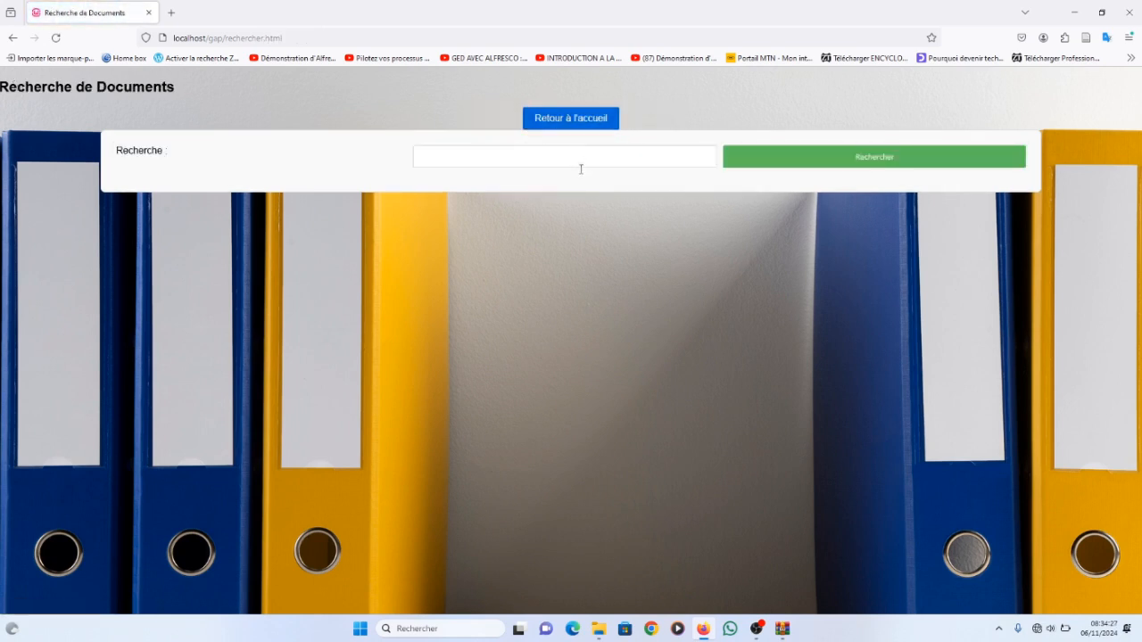
{"action": "left_click", "coordinate": [500, 163]}
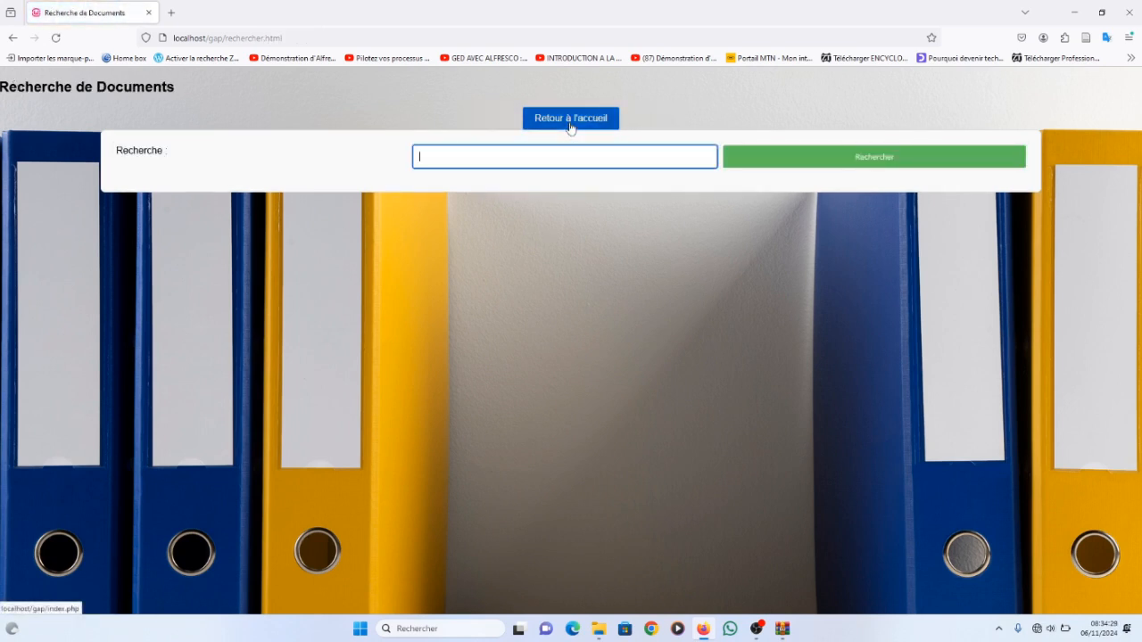
{"action": "left_click", "coordinate": [570, 124]}
{"action": "left_click", "coordinate": [632, 141]}
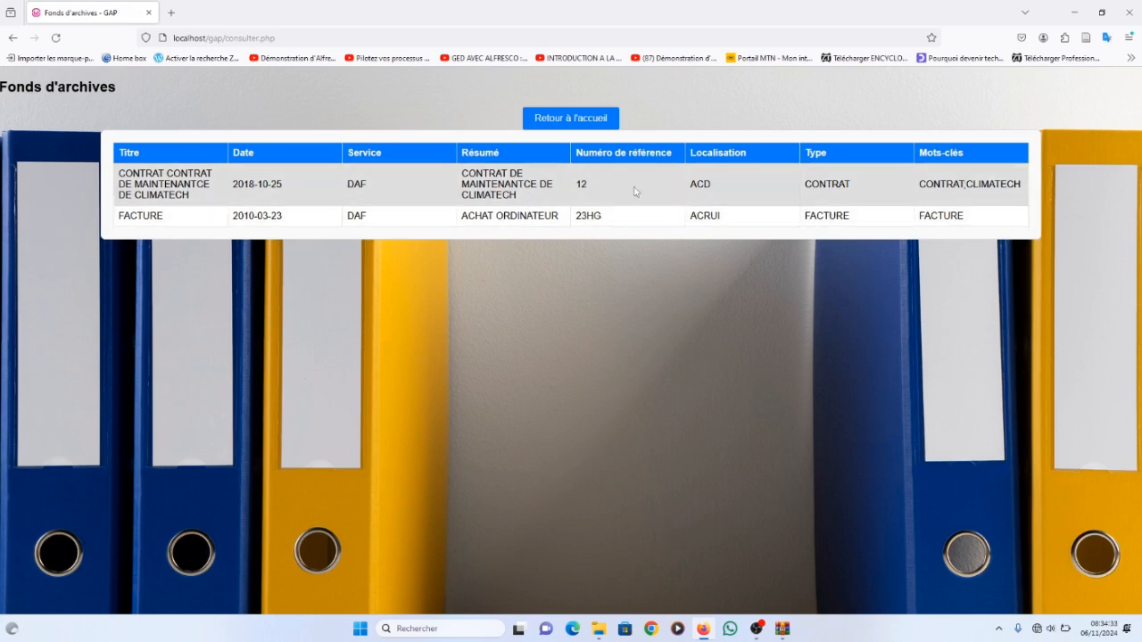
{"action": "left_click", "coordinate": [593, 118]}
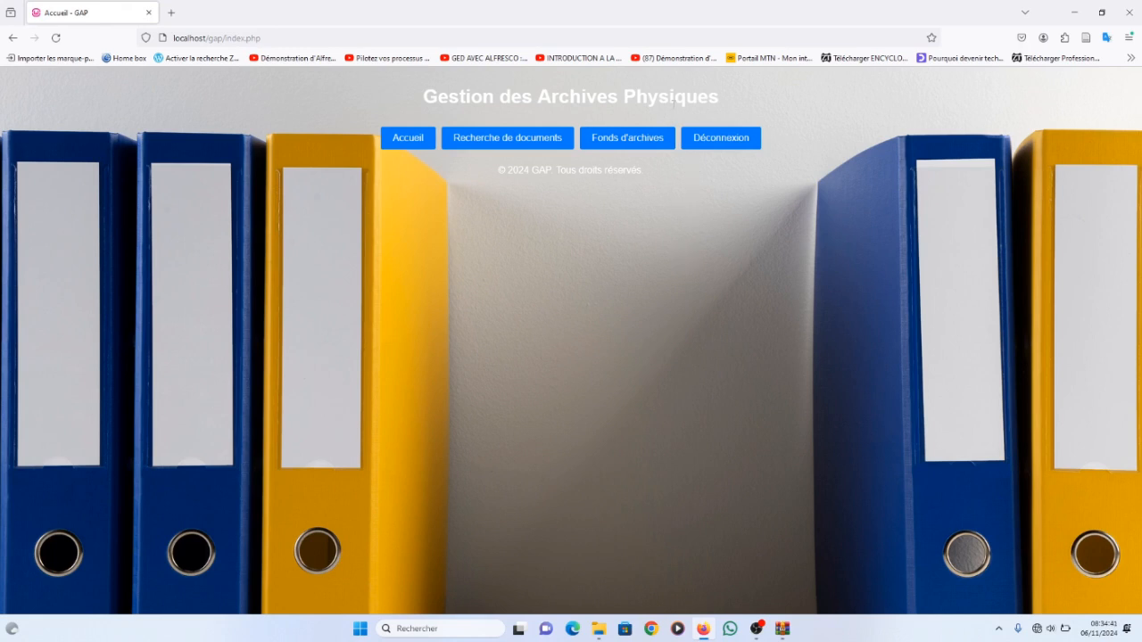
{"action": "left_click", "coordinate": [713, 139]}
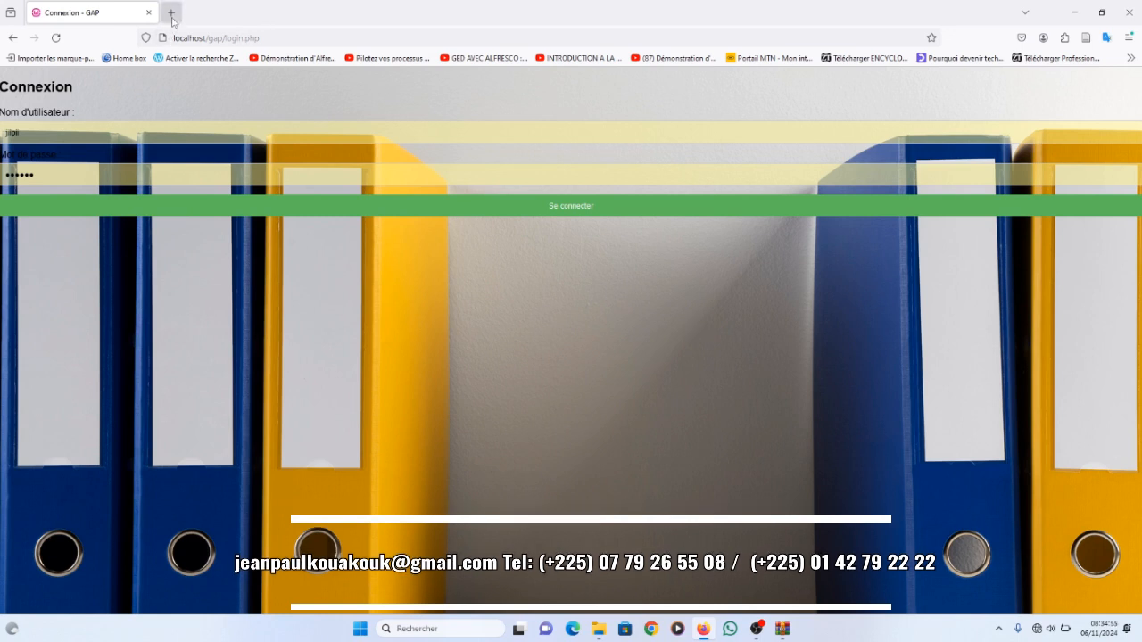
{"action": "key", "text": "ctrl+t"}
{"action": "left_click", "coordinate": [203, 38]}
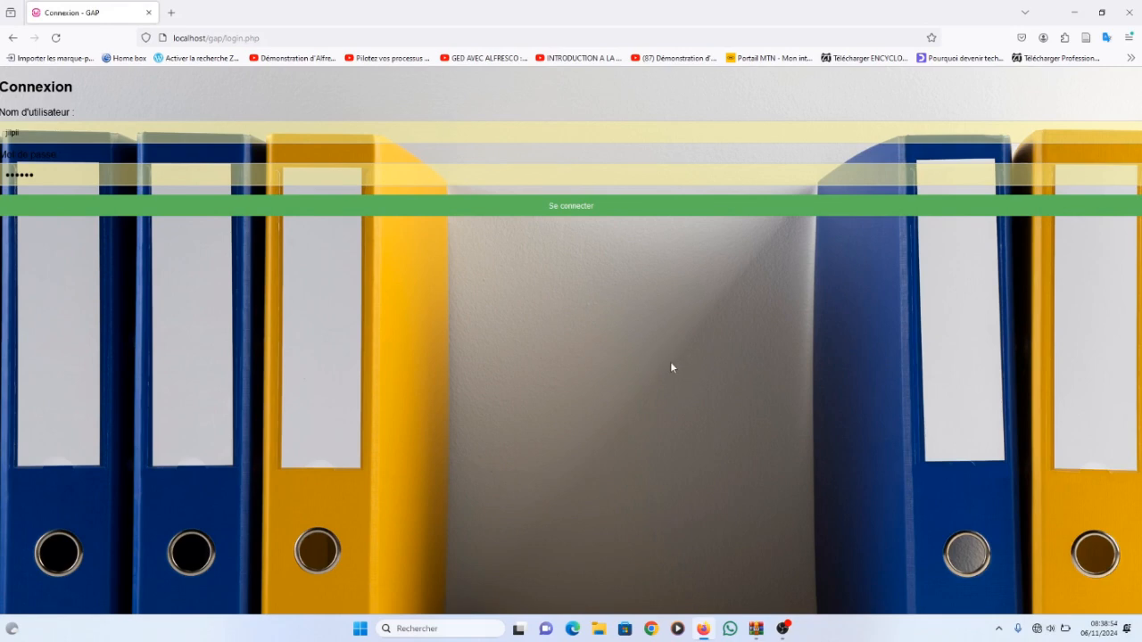
{"action": "left_click", "coordinate": [1074, 12]}
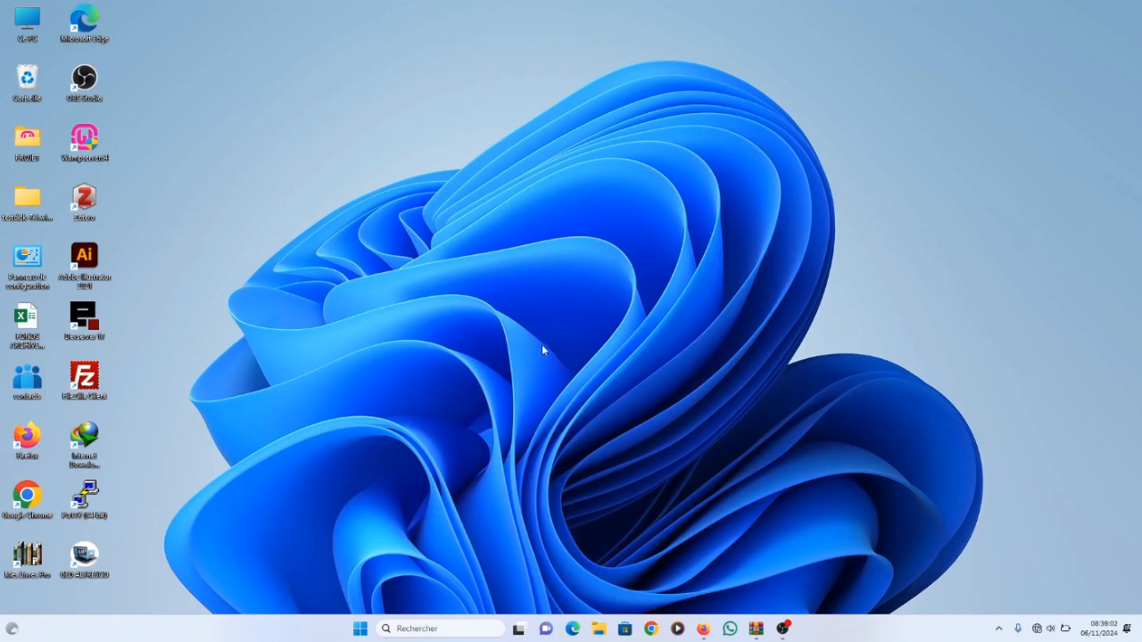
{"action": "left_click", "coordinate": [703, 628]}
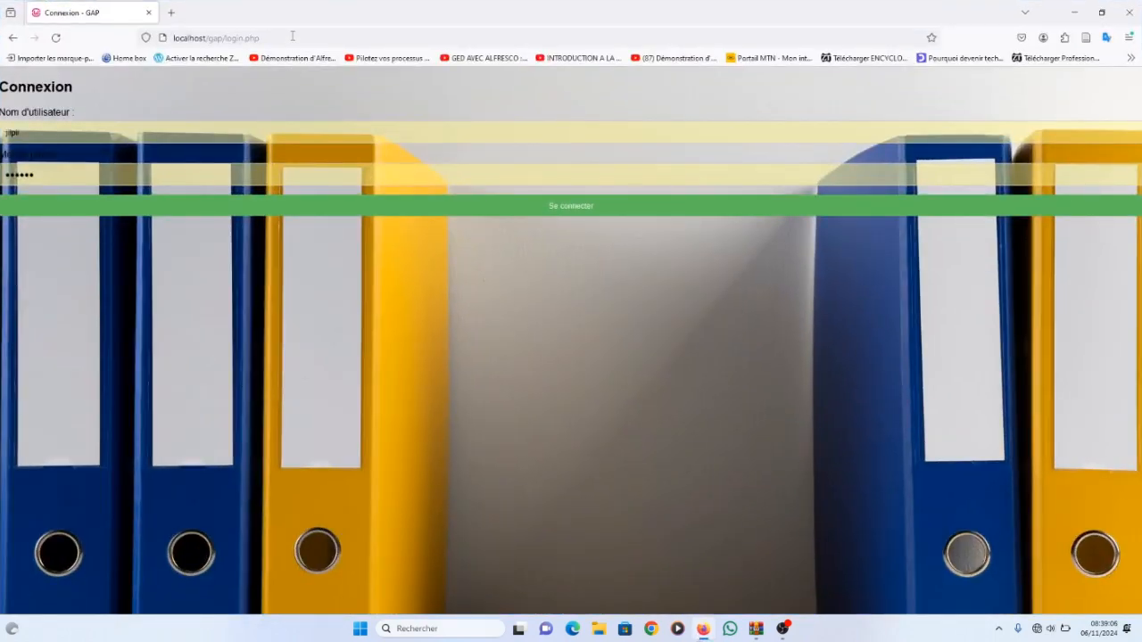
{"action": "left_click", "coordinate": [292, 35]}
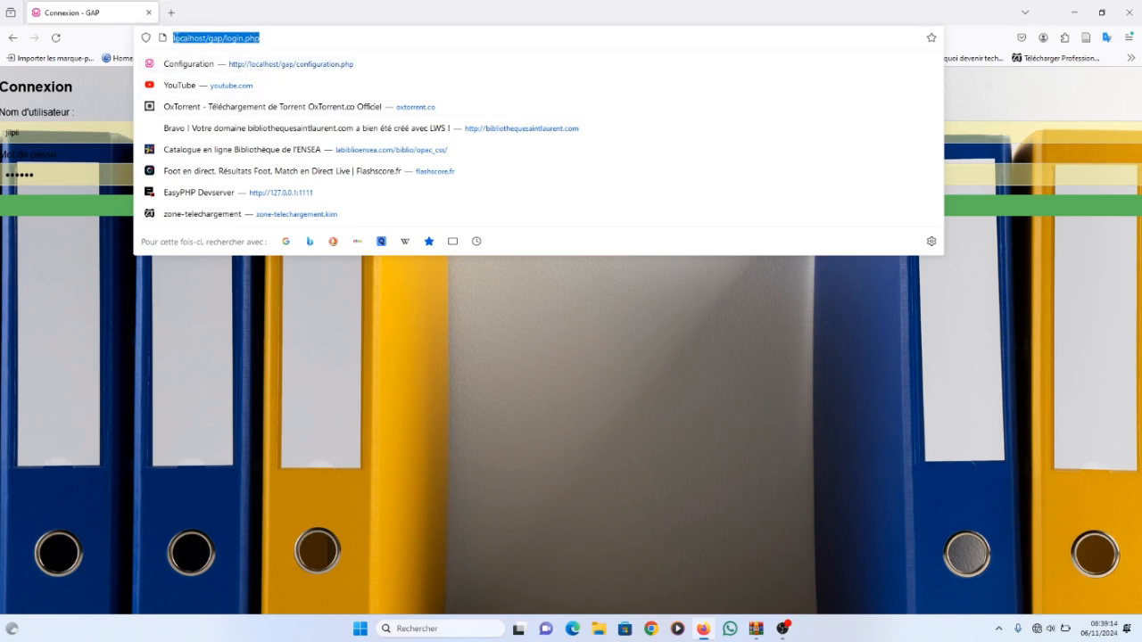
{"action": "left_click", "coordinate": [176, 38]}
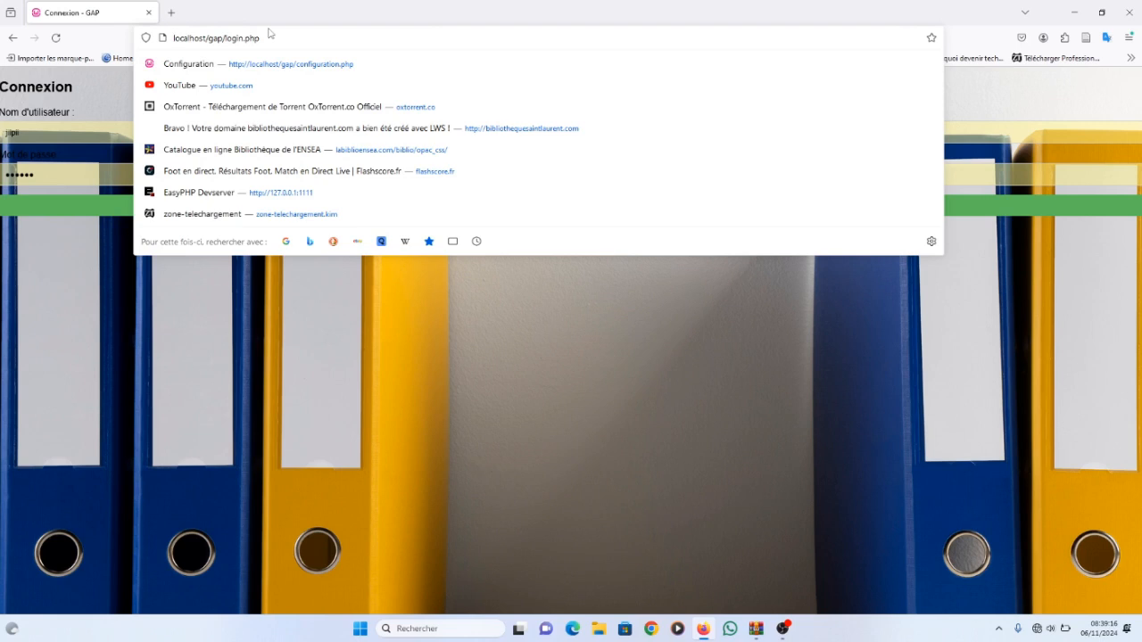
{"action": "type", "text": "http"}
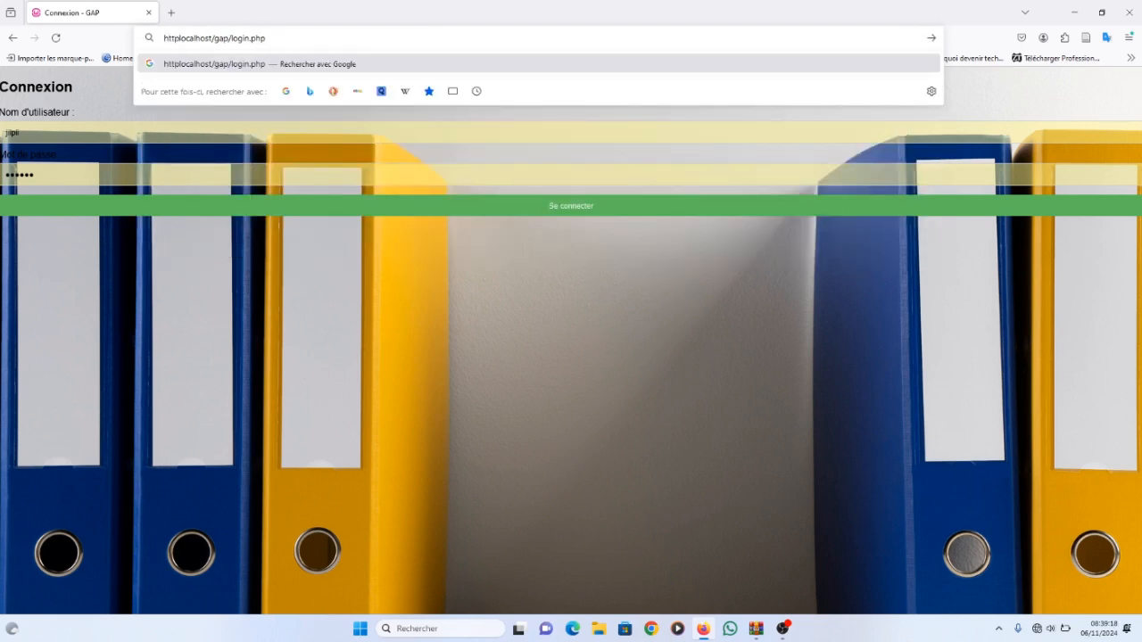
{"action": "type", "text": "://"}
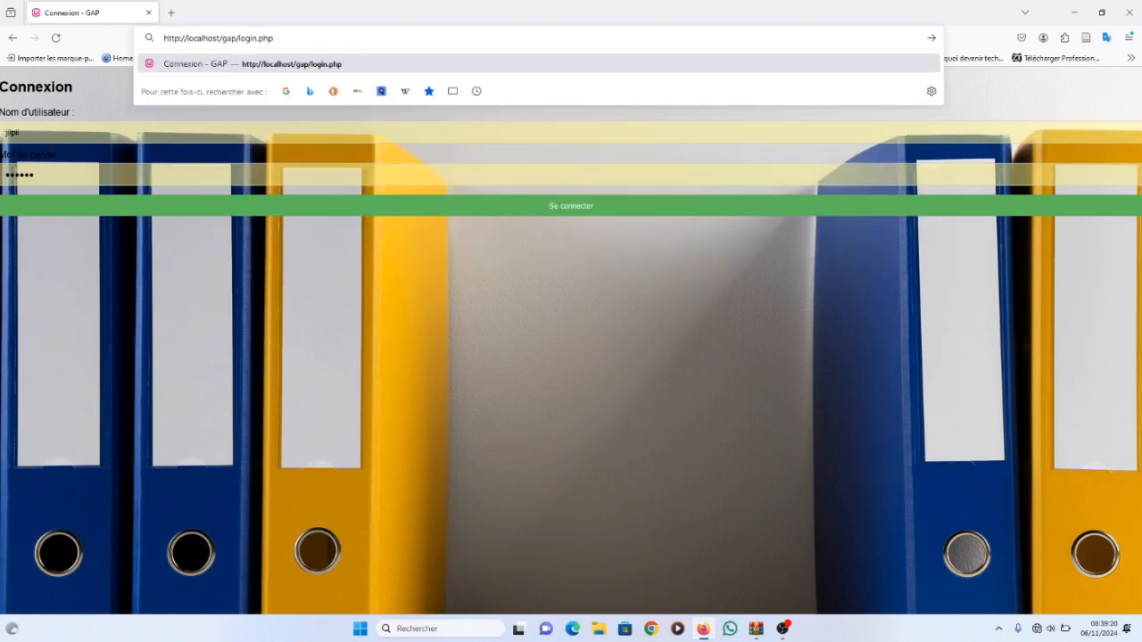
{"action": "left_click", "coordinate": [304, 38]}
{"action": "left_click_drag", "start_coordinate": [239, 39], "coordinate": [163, 38]}
{"action": "key", "text": "super+c"}
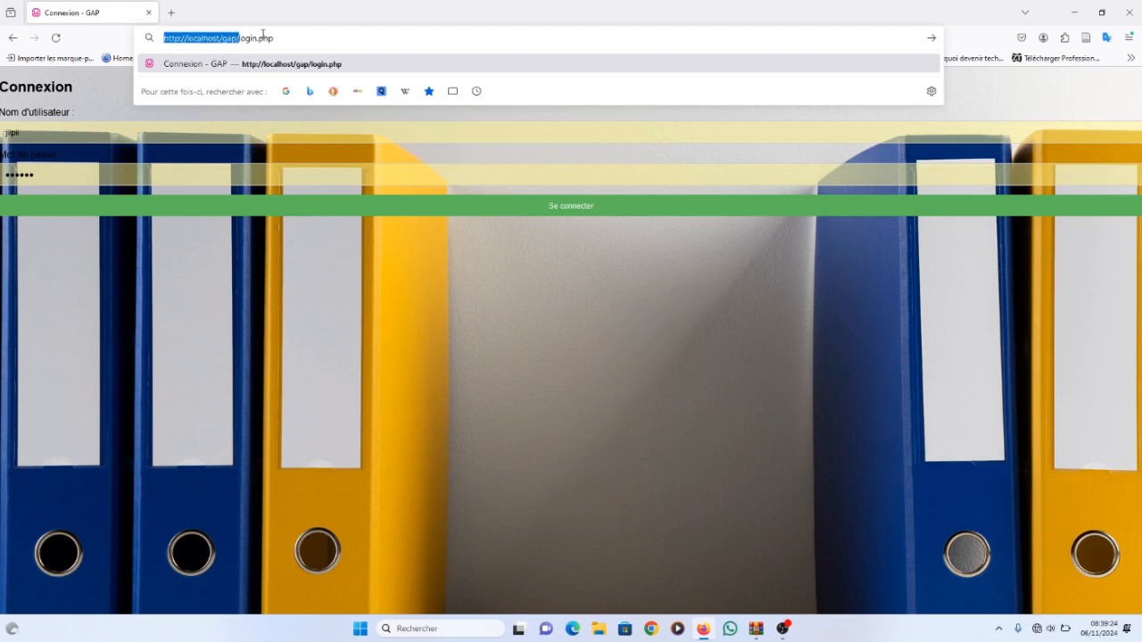
{"action": "right_click", "coordinate": [232, 38]}
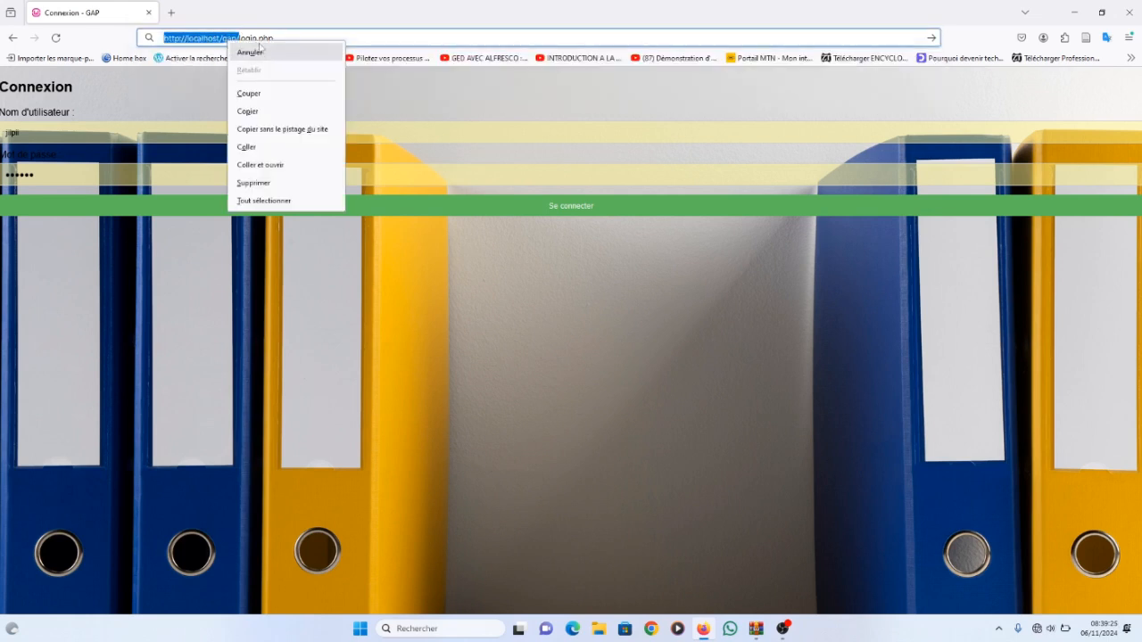
{"action": "left_click", "coordinate": [272, 107]}
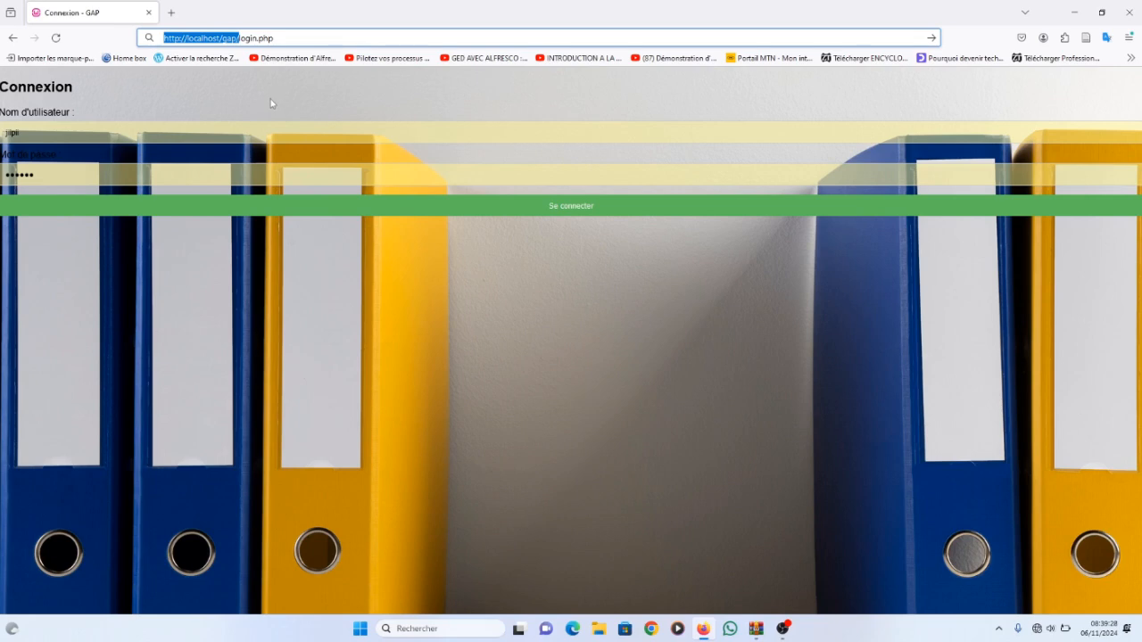
{"action": "left_click", "coordinate": [1133, 17]}
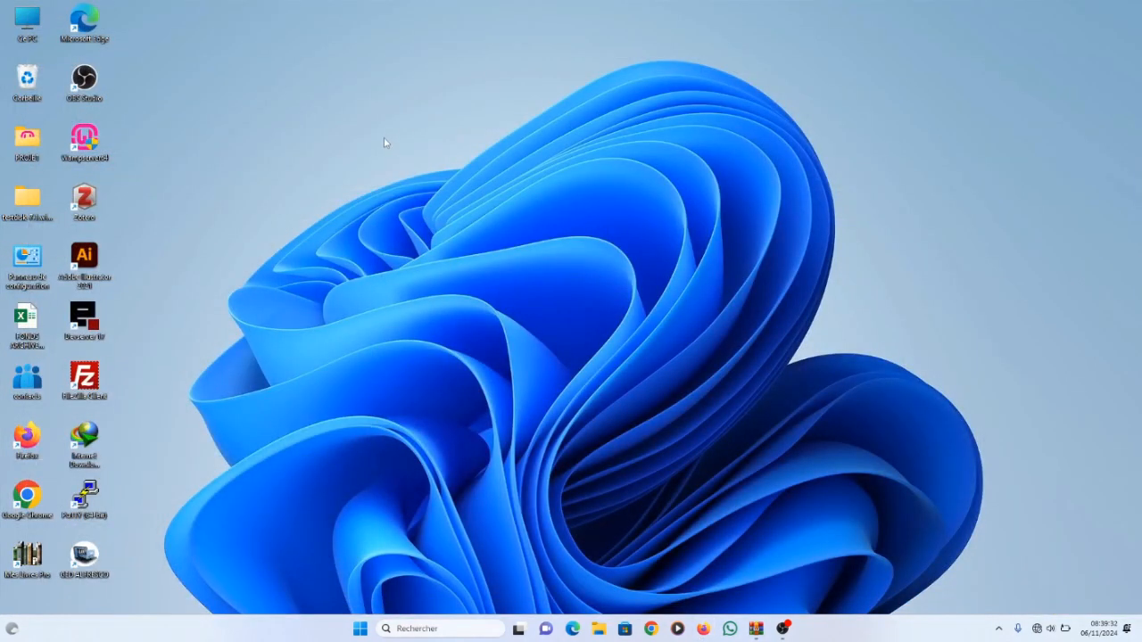
{"action": "right_click", "coordinate": [384, 139]}
{"action": "mouse_move", "coordinate": [526, 238]}
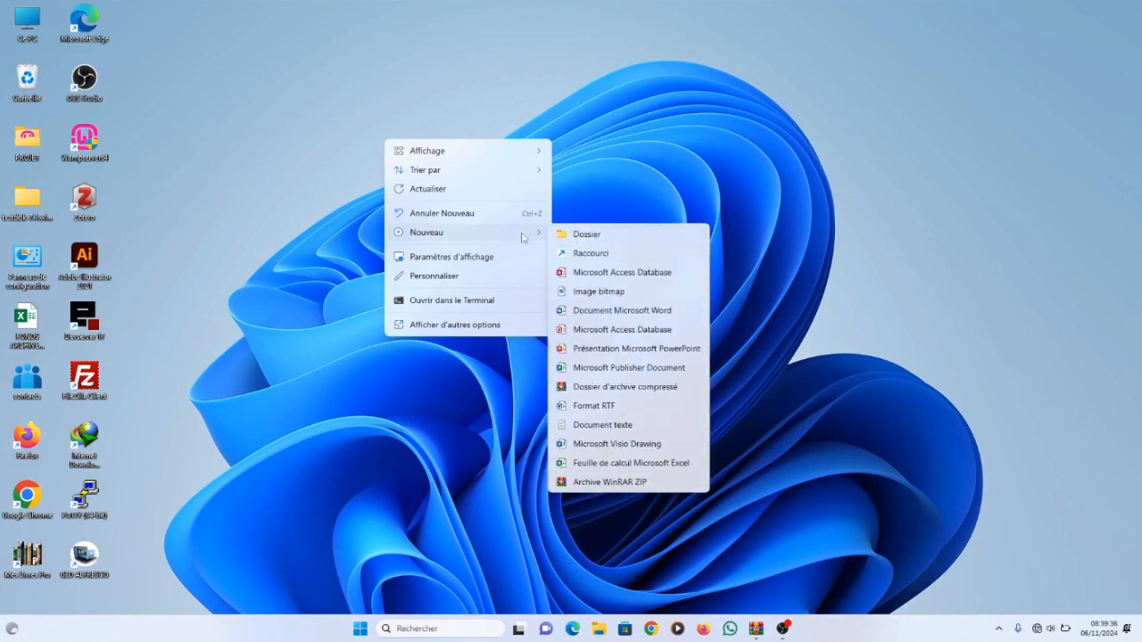
{"action": "left_click", "coordinate": [598, 253]}
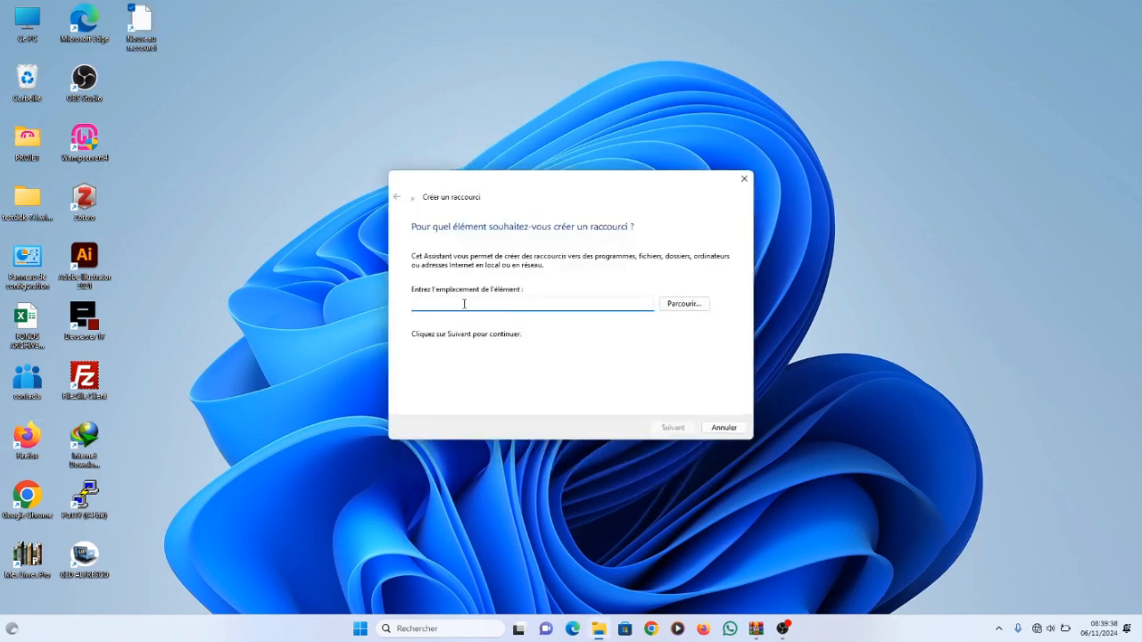
{"action": "right_click", "coordinate": [460, 304]}
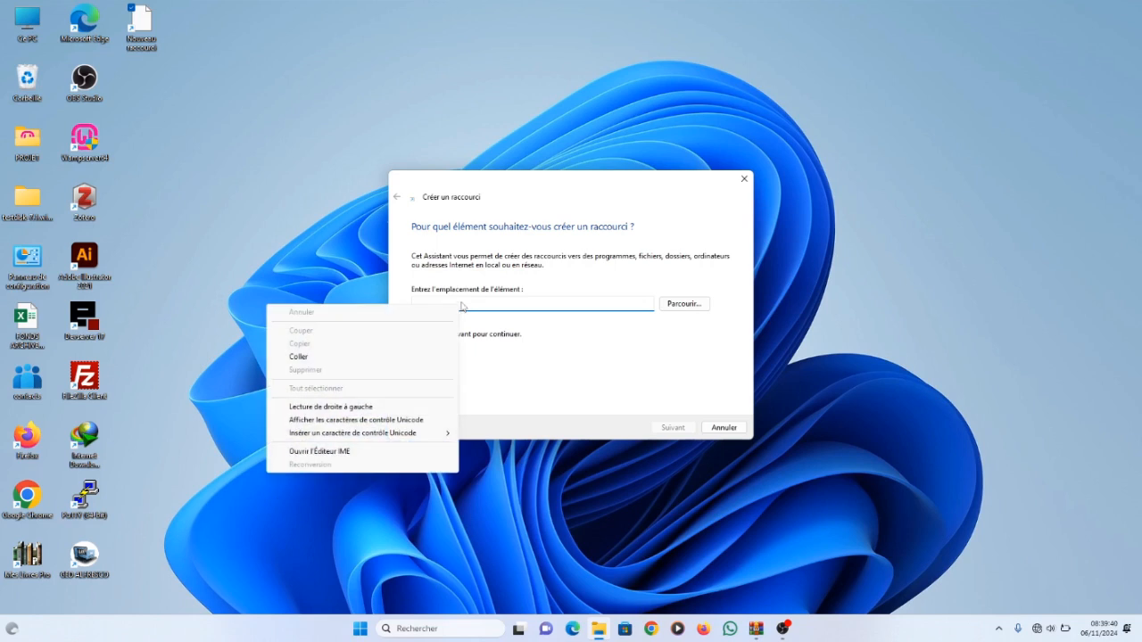
{"action": "left_click", "coordinate": [389, 358]}
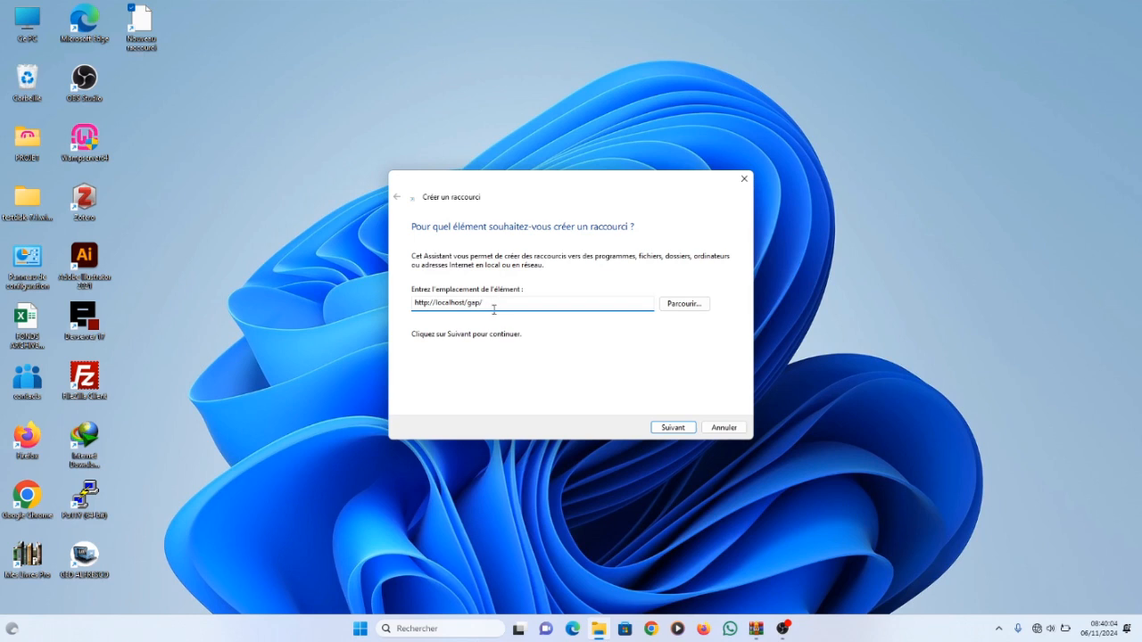
{"action": "left_click", "coordinate": [669, 431]}
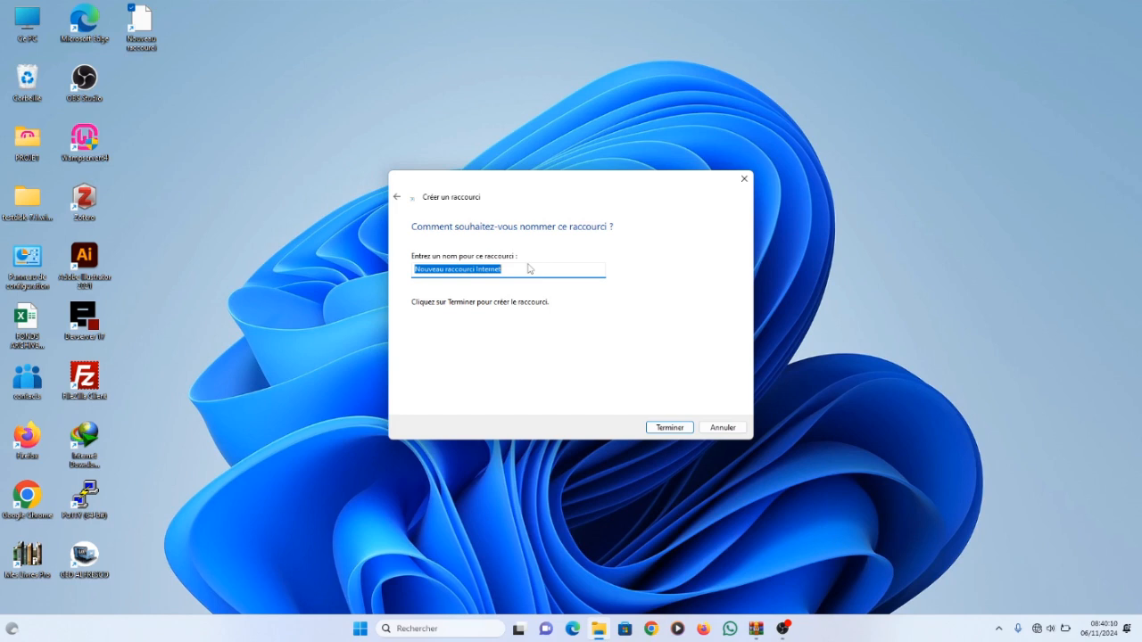
Name the shortcut GAP Archives physique and finish creating it.
{"action": "type", "text": "GAP"}
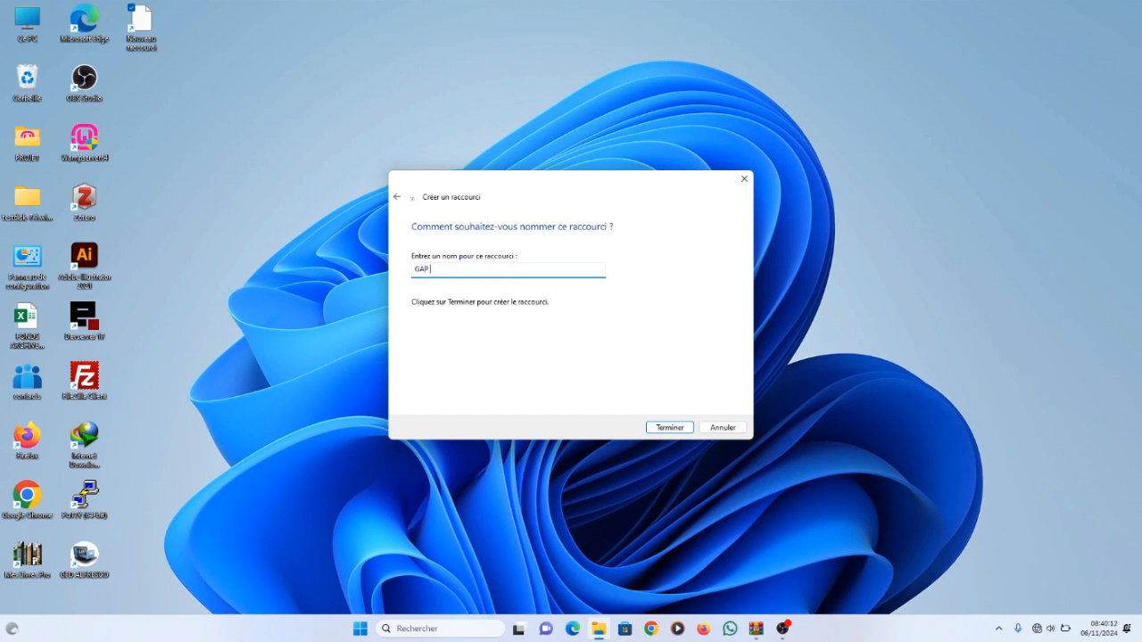
{"action": "type", "text": " Archives phgy"}
{"action": "left_click", "coordinate": [670, 428]}
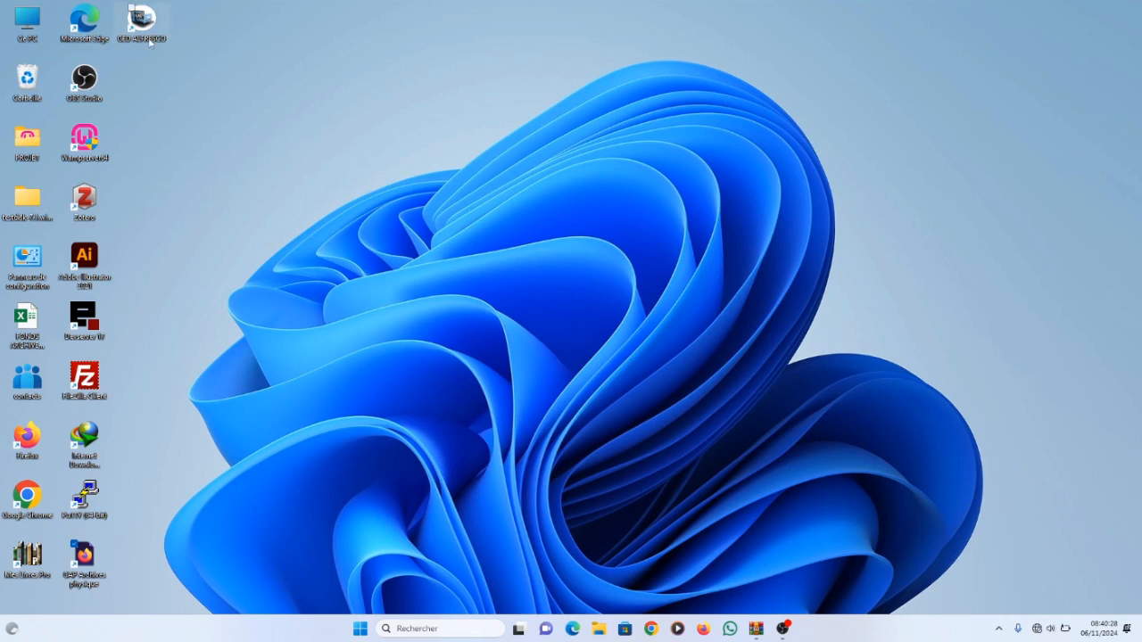
Change the GAP Archives physique shortcut's icon to the window with a green plus sign in its properties, and apply it.
{"action": "left_click", "coordinate": [104, 580]}
{"action": "left_click", "coordinate": [104, 578]}
{"action": "right_click", "coordinate": [96, 569]}
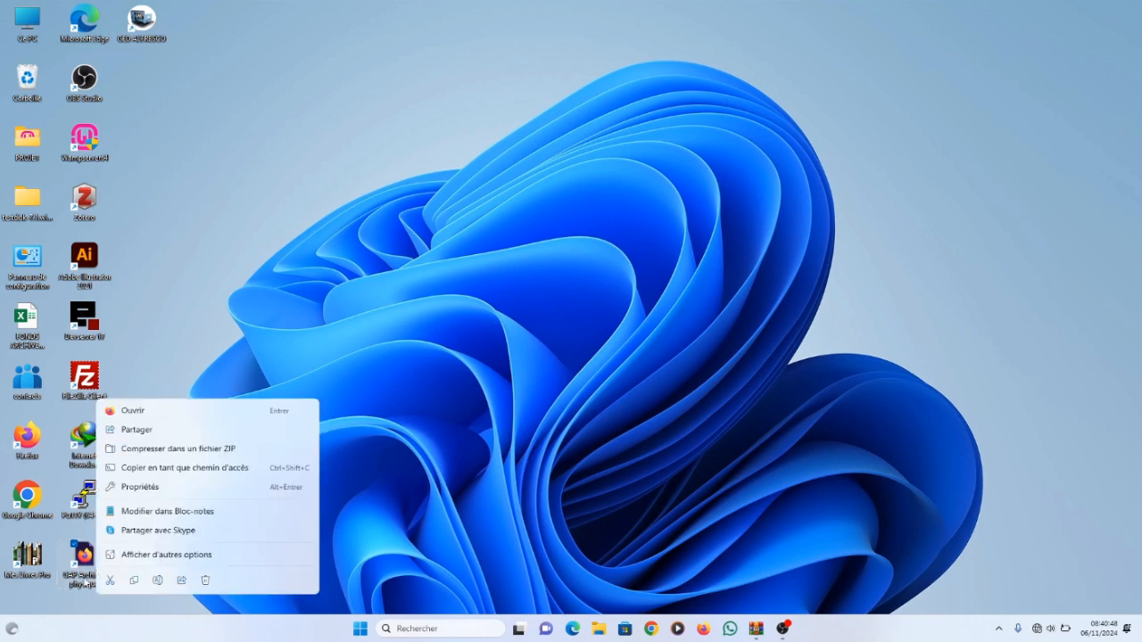
{"action": "key", "text": "Escape"}
{"action": "right_click", "coordinate": [91, 575]}
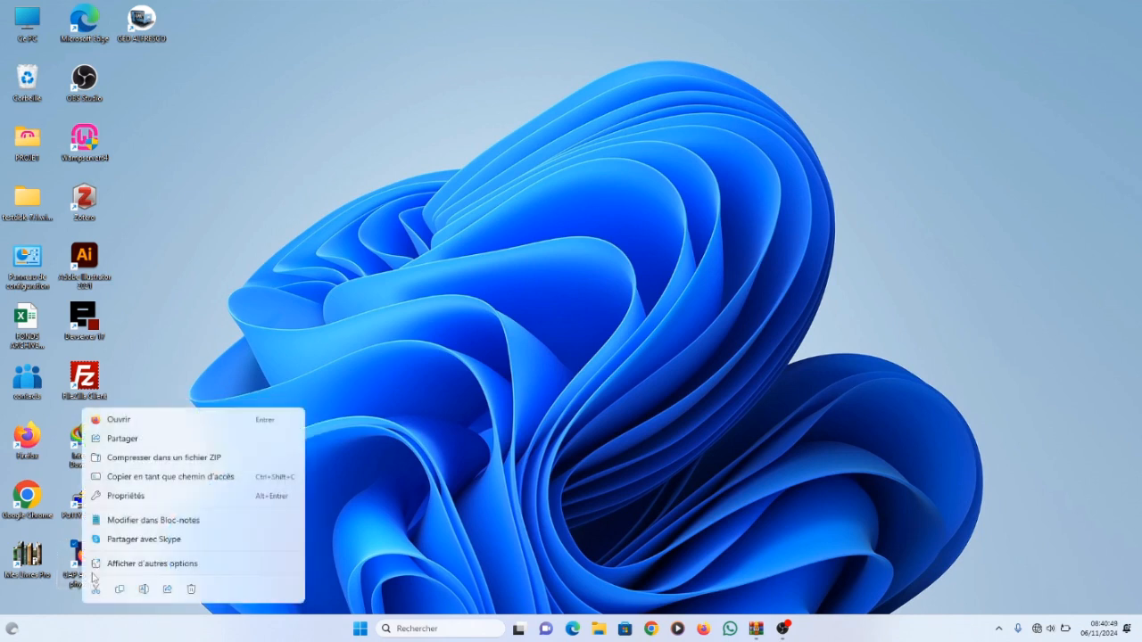
{"action": "left_click", "coordinate": [152, 564]}
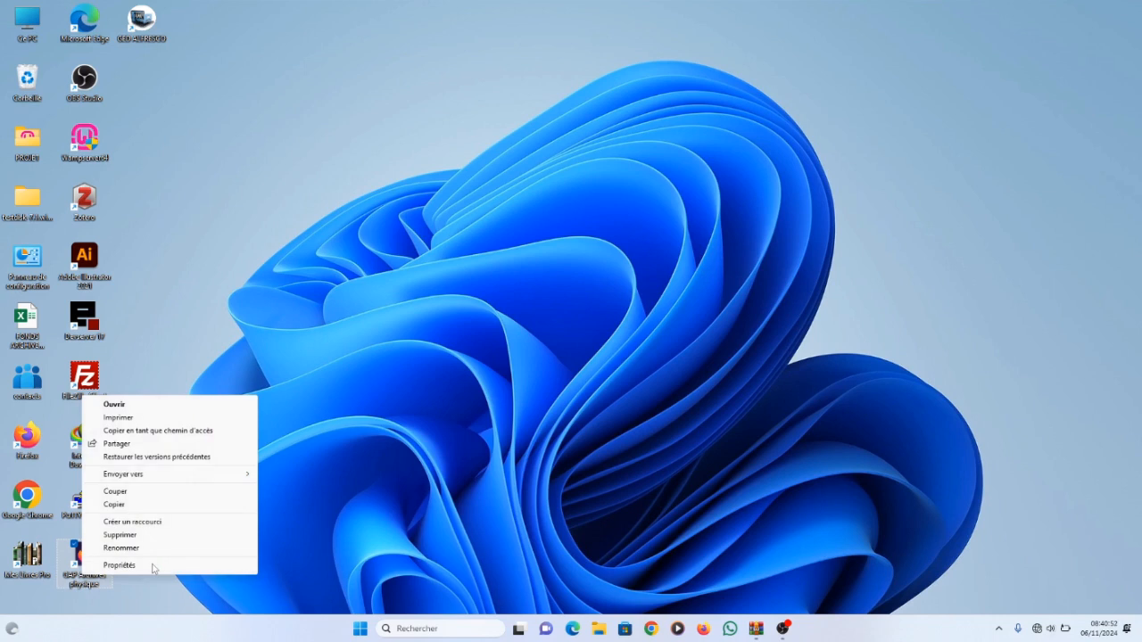
{"action": "left_click", "coordinate": [140, 567]}
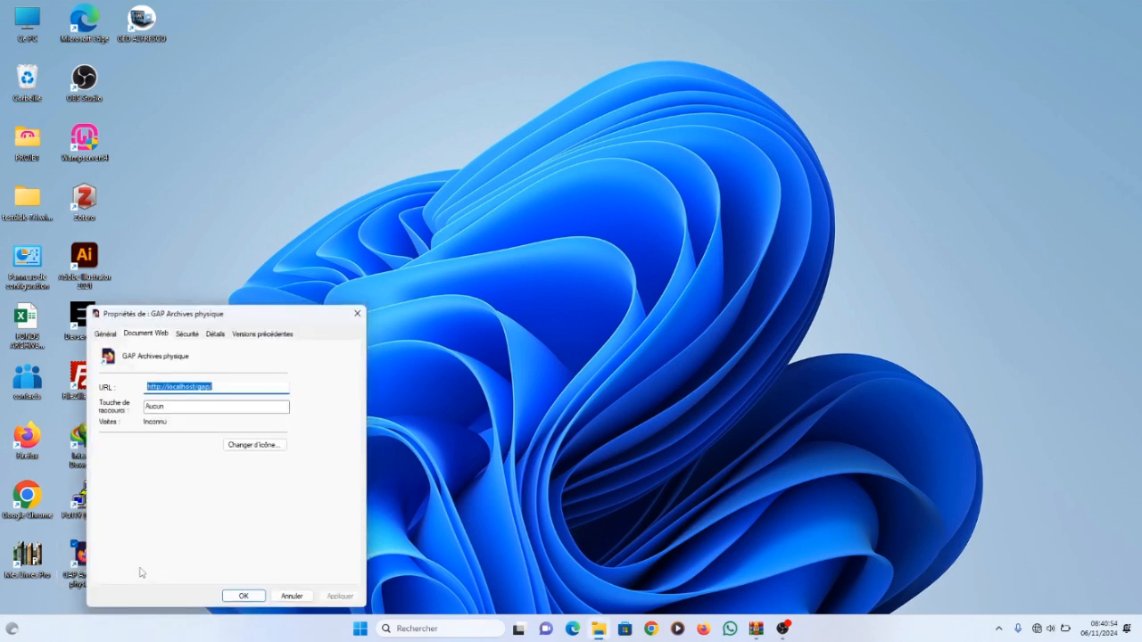
{"action": "left_click", "coordinate": [252, 446]}
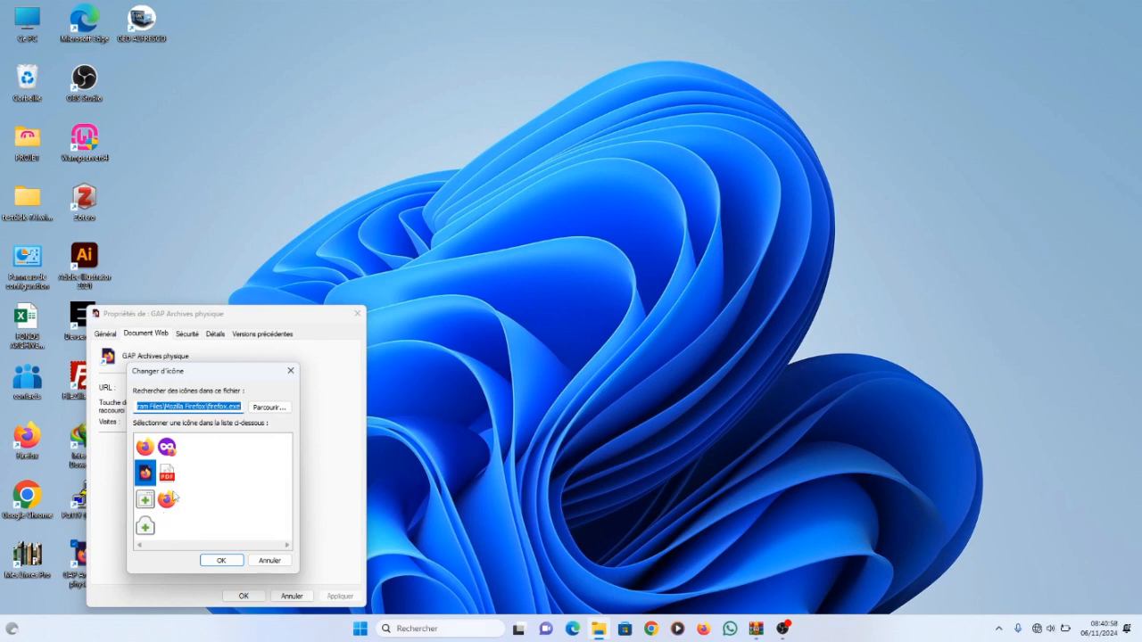
{"action": "left_click", "coordinate": [145, 505]}
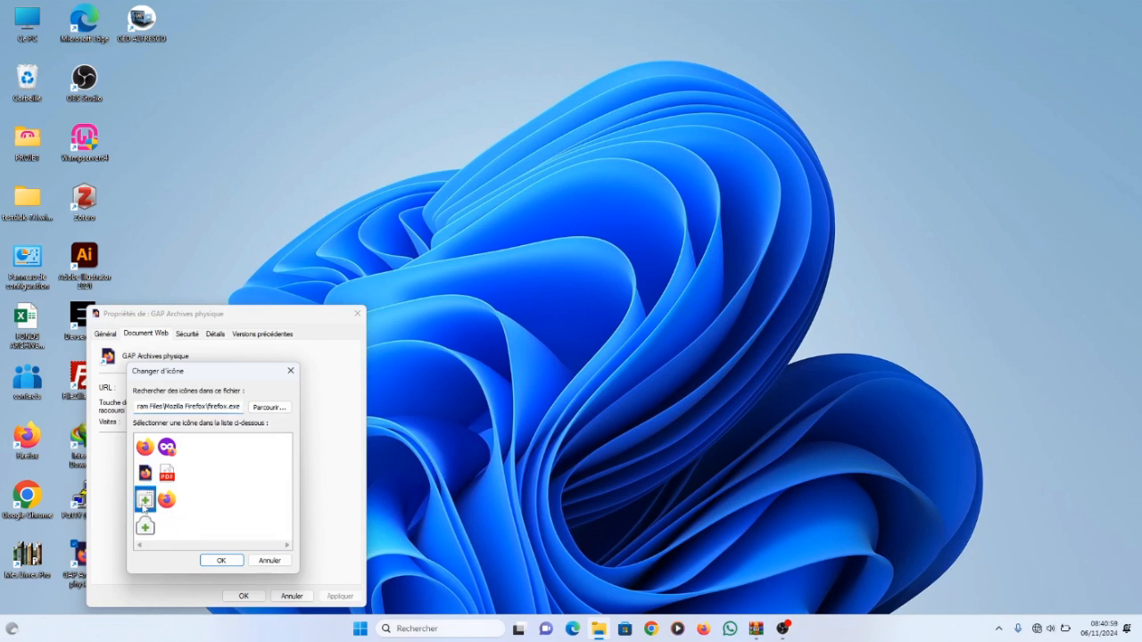
{"action": "left_click", "coordinate": [223, 562]}
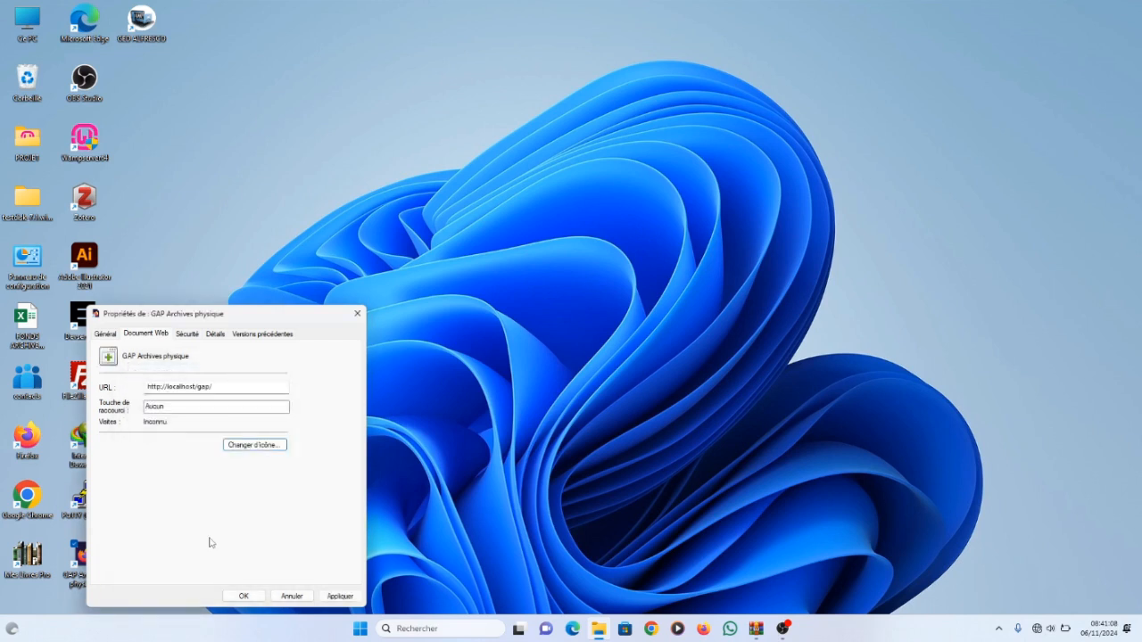
{"action": "left_click", "coordinate": [339, 596]}
{"action": "left_click", "coordinate": [239, 596]}
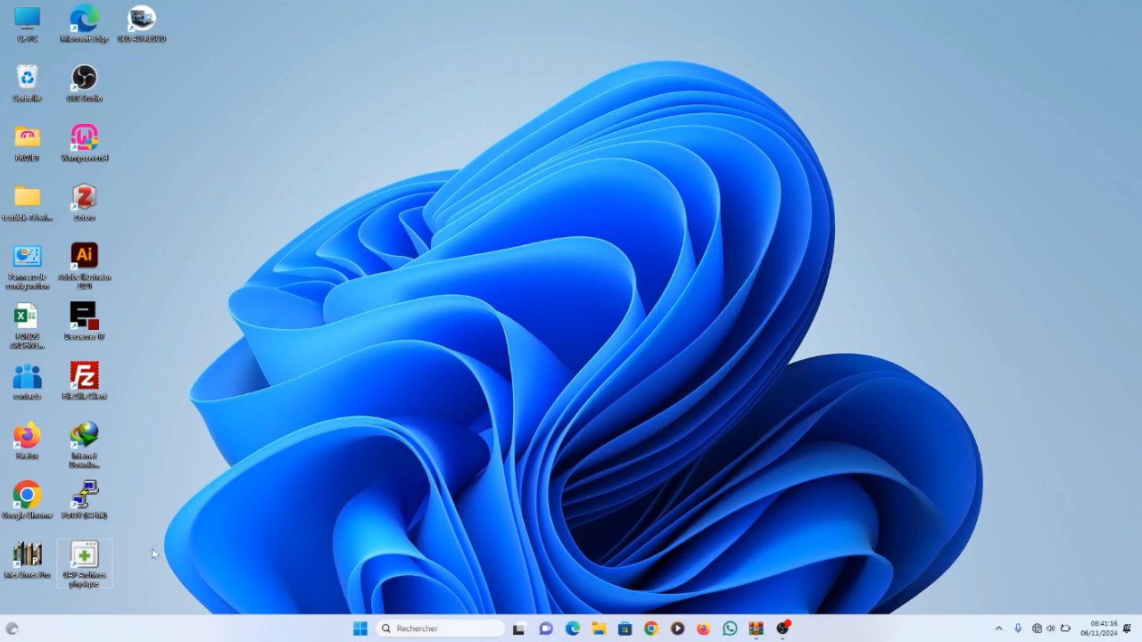
Open the application from the new desktop shortcut, ignoring the browser update, and try to log in with the prefilled credentials.
{"action": "double_click", "coordinate": [85, 562]}
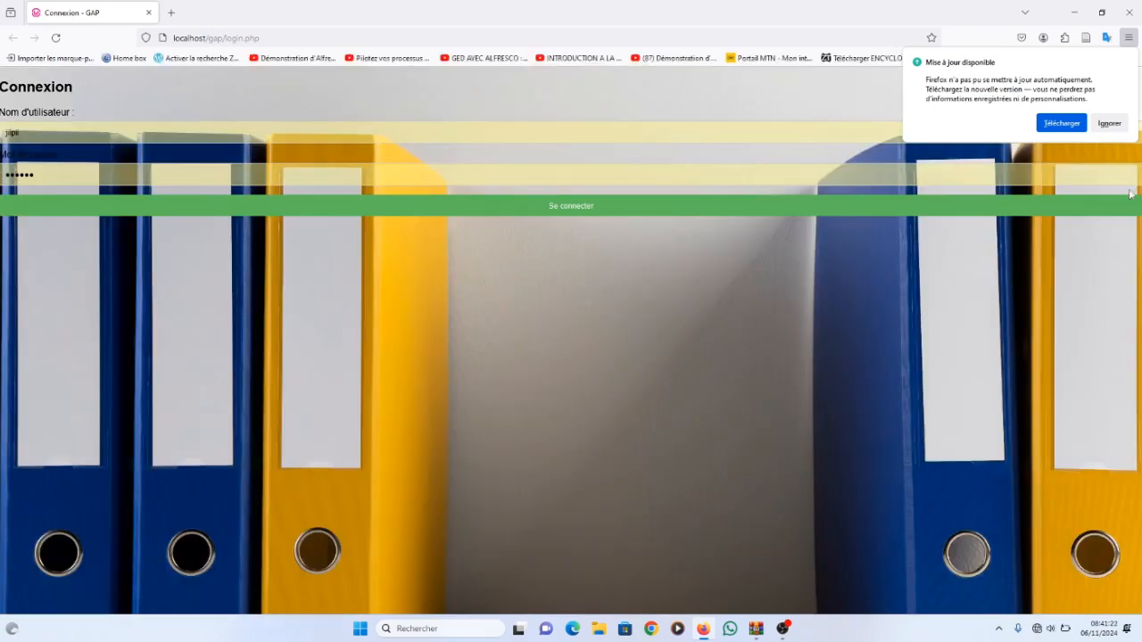
{"action": "left_click", "coordinate": [1108, 123]}
{"action": "left_click", "coordinate": [293, 207]}
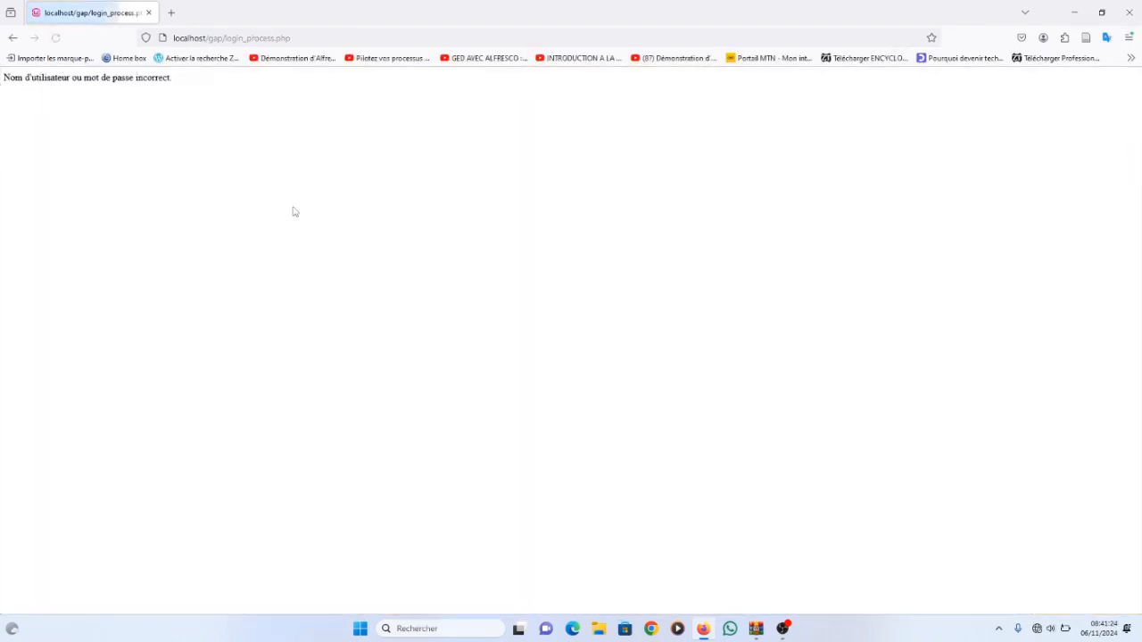
{"action": "left_click", "coordinate": [13, 37]}
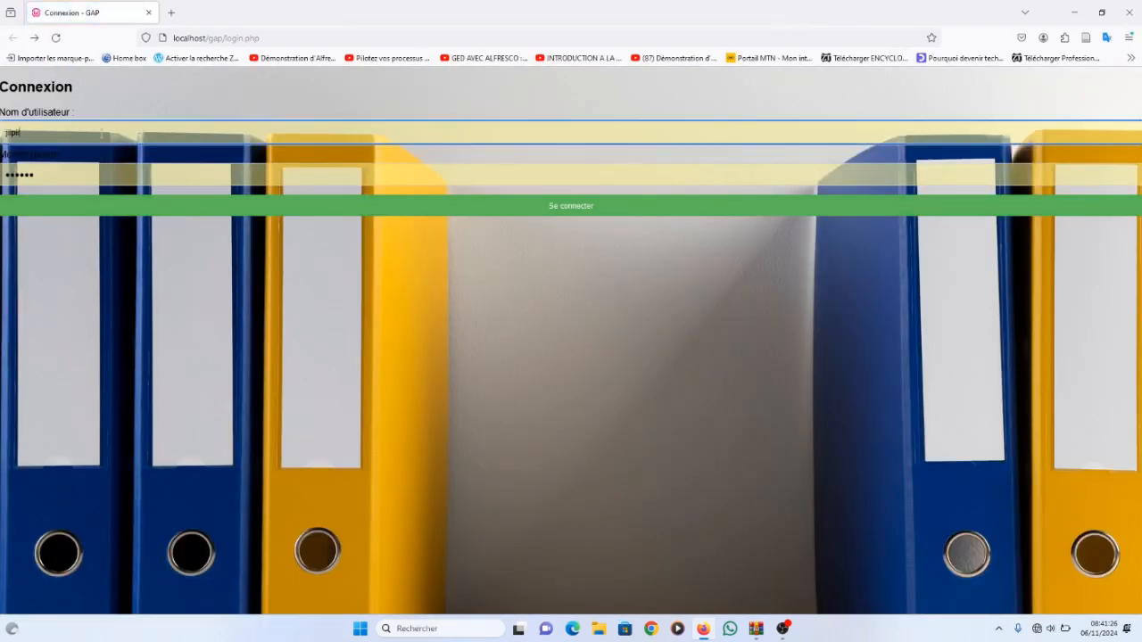
Log in with the username admin and the account password, and log out from the home page.
{"action": "double_click", "coordinate": [105, 134]}
{"action": "type", "text": "admin"}
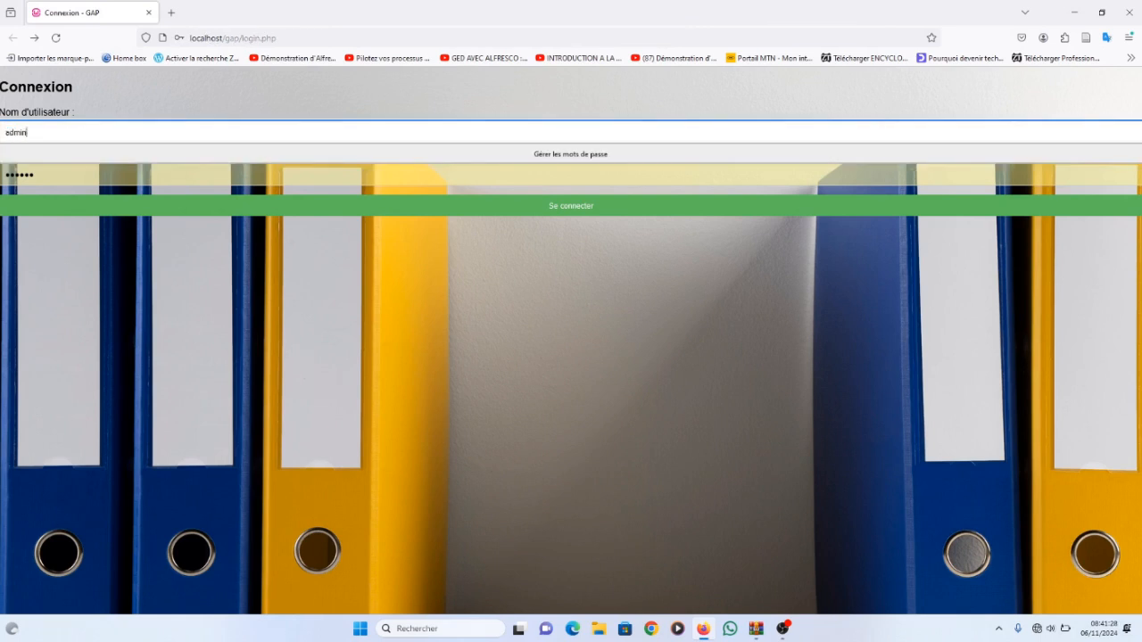
{"action": "key", "text": "Tab"}
{"action": "type", "text": "••"}
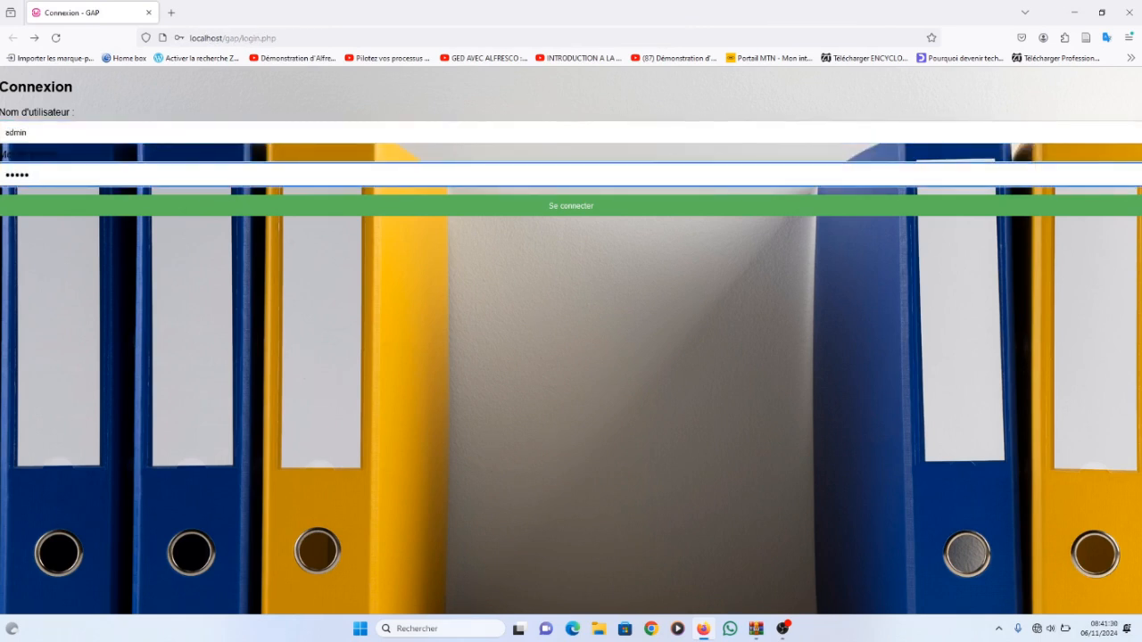
{"action": "key", "text": "Return"}
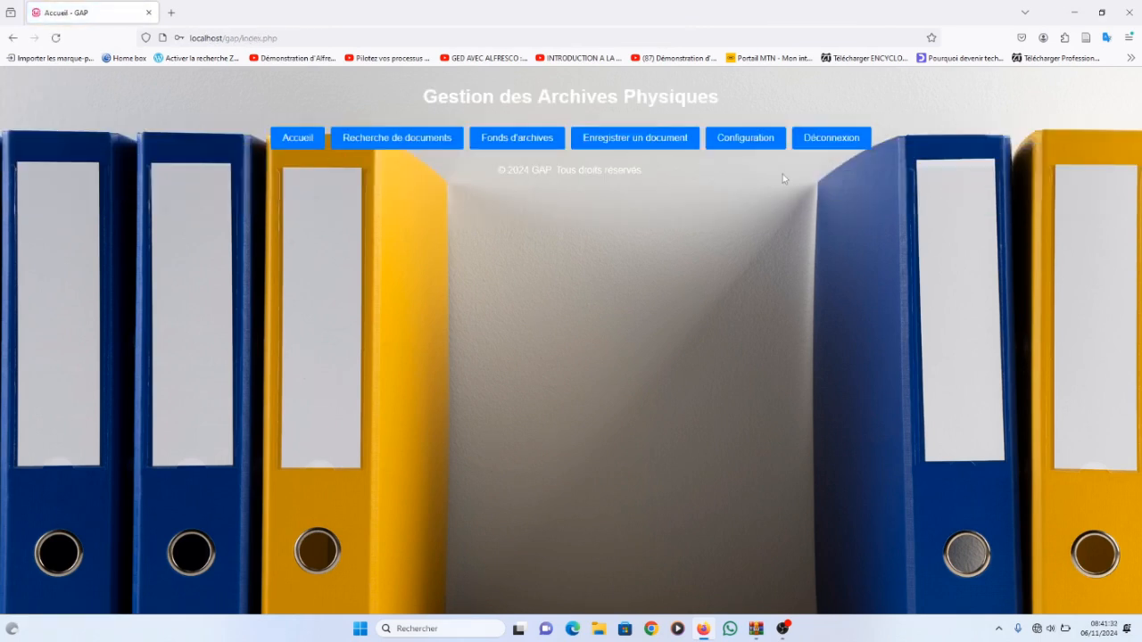
{"action": "left_click", "coordinate": [858, 140]}
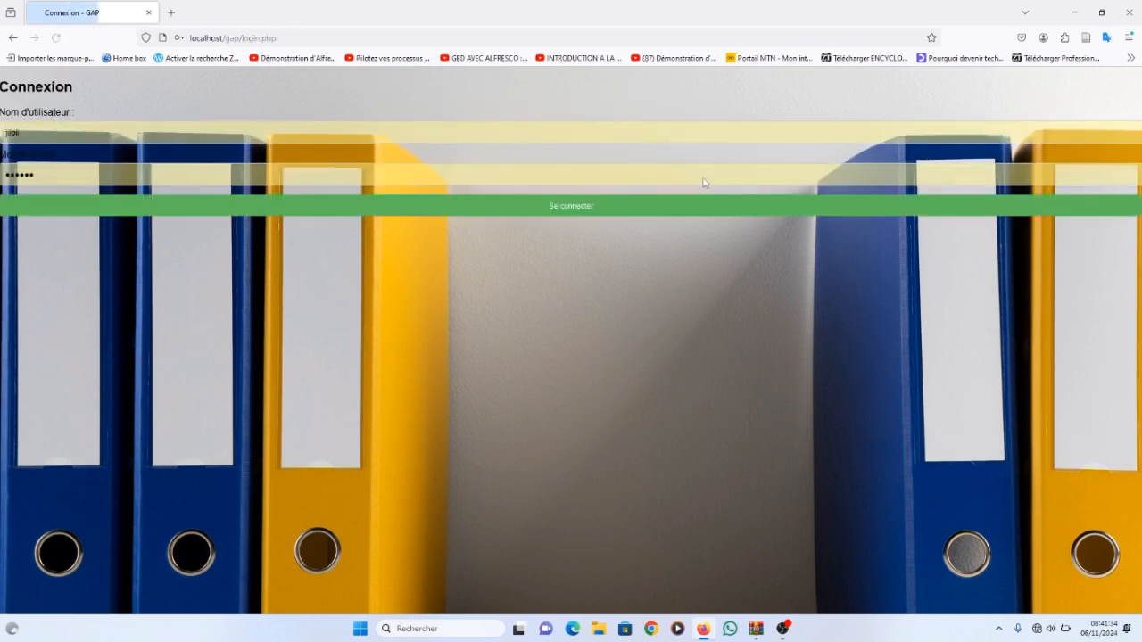